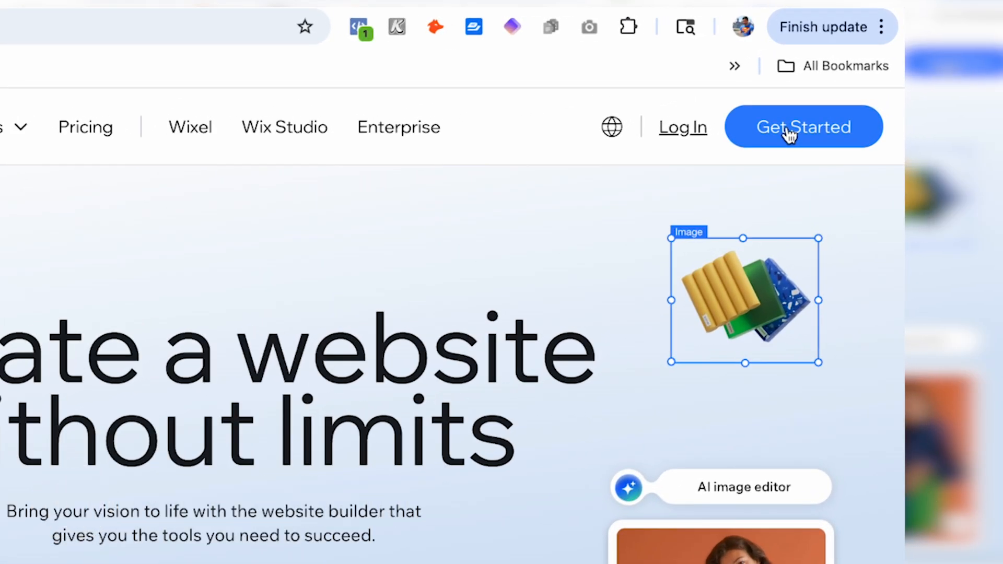
Step: Get started with a new Wix account and state that the website is for myself, my business or a friend
left_click(789, 135)
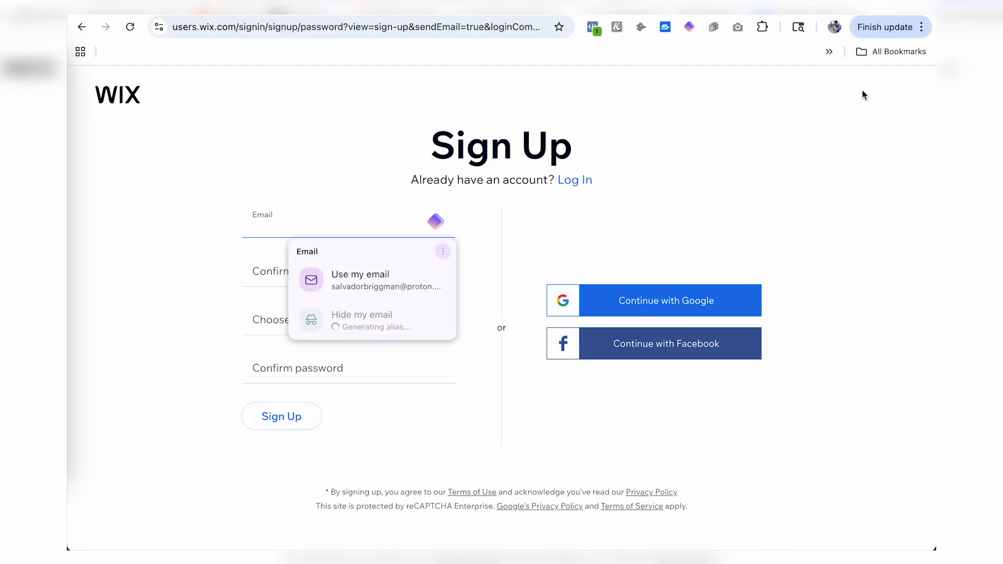
left_click(835, 117)
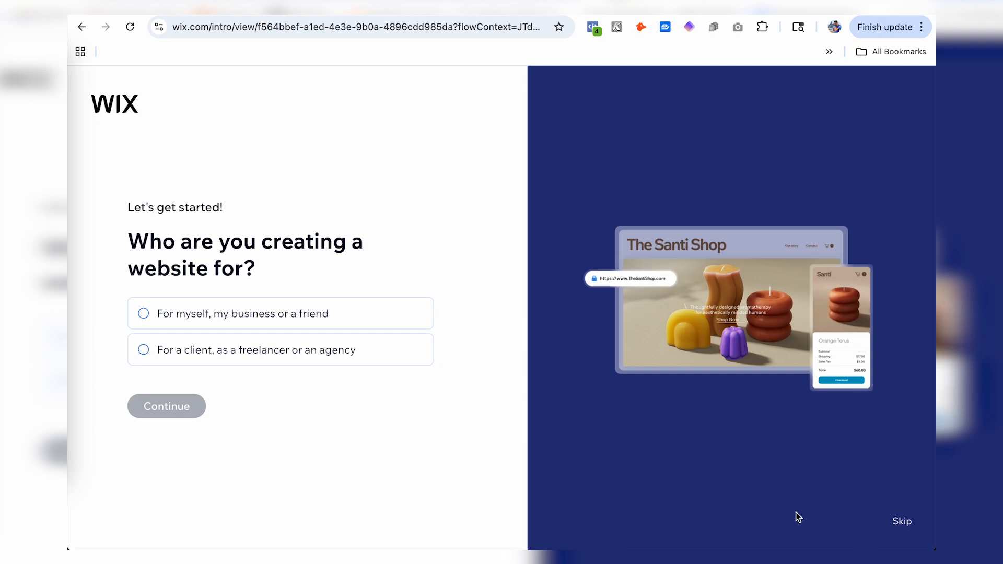
left_click(166, 313)
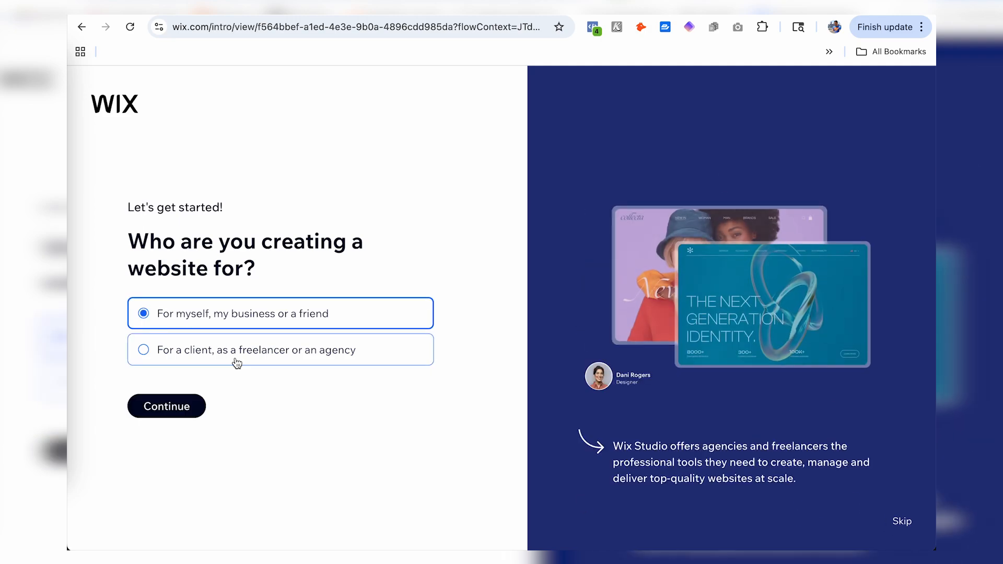
left_click(197, 402)
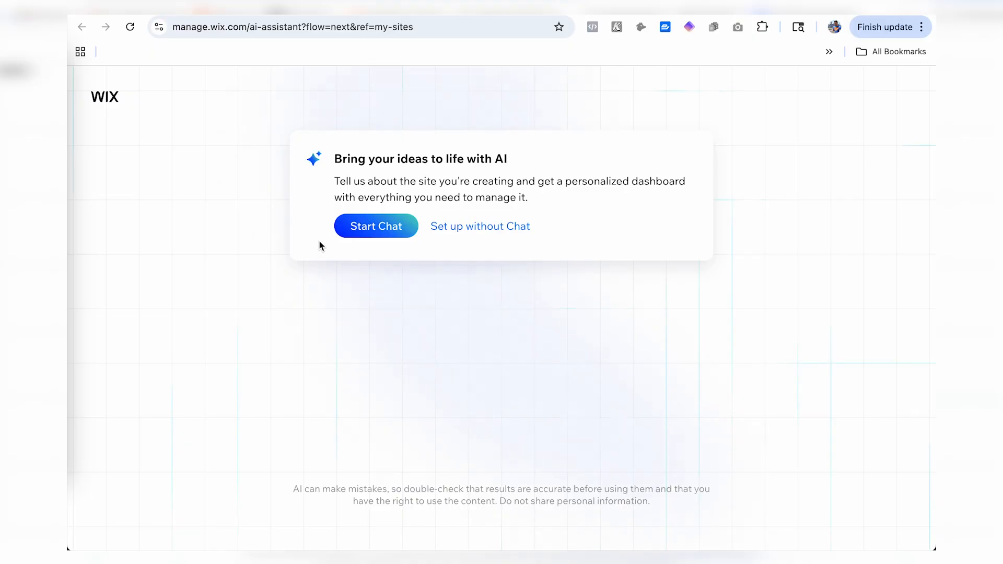
Step: Start the AI chat and describe the site as "We're building a coaching business for fitness and health, and also holistic nutritional"
left_click(354, 226)
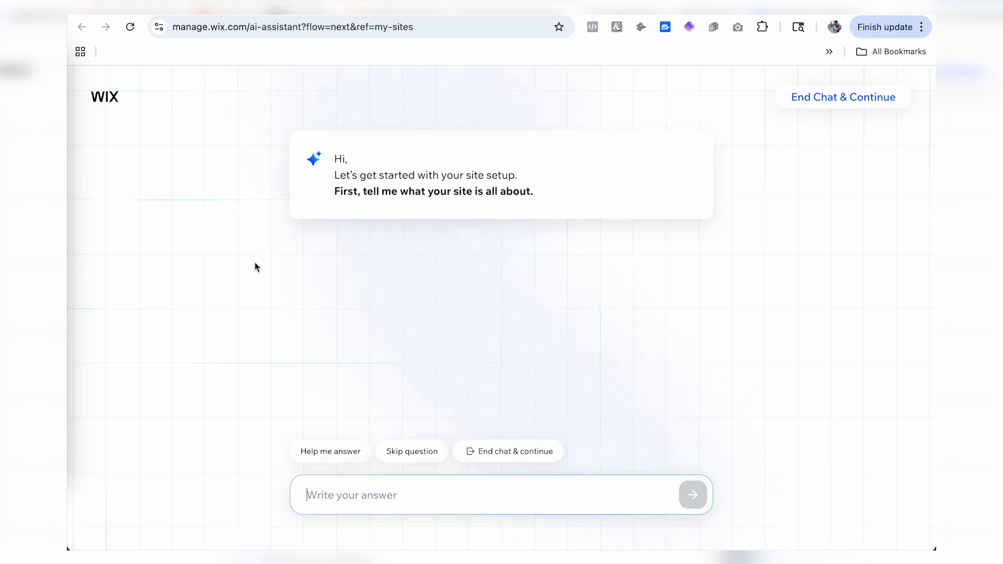
type("We're building a ")
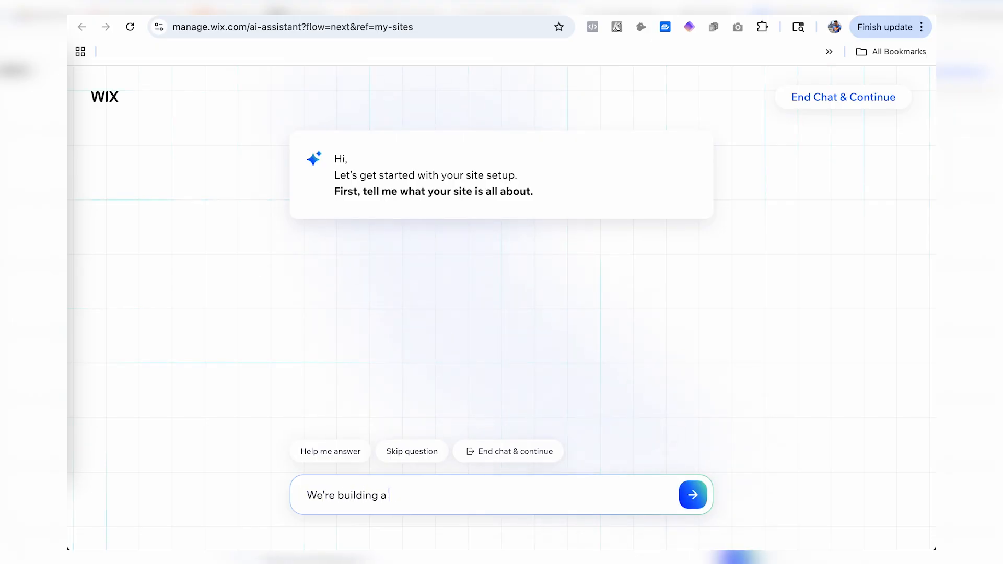
type("coaching bsuienss")
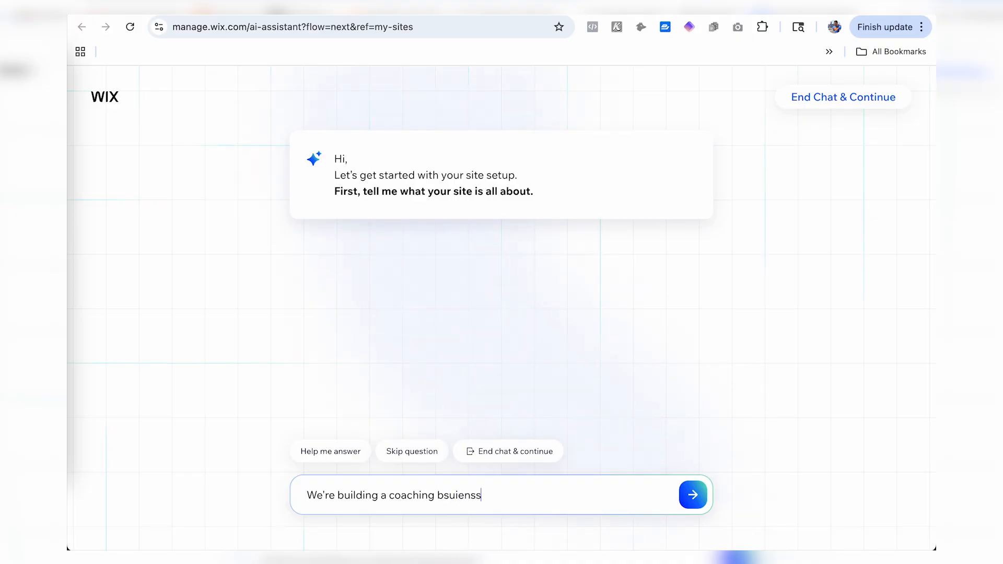
key("BackSpace")
key("BackSpace")
key("BackSpace")
key("BackSpace")
key("BackSpace")
key("BackSpace")
key("BackSpace")
type("usiness for fitness and health, and also holsit")
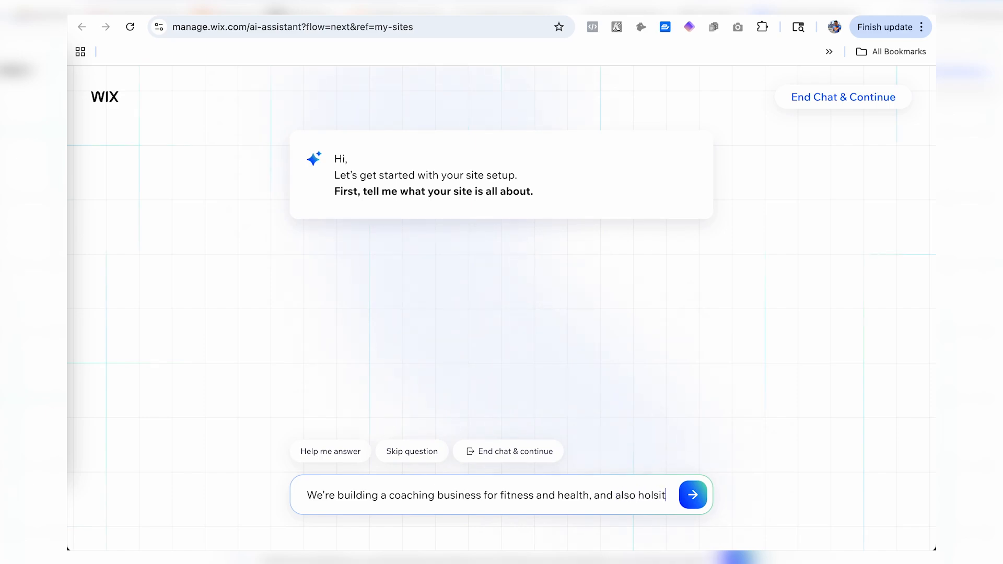
type("ic nutritional")
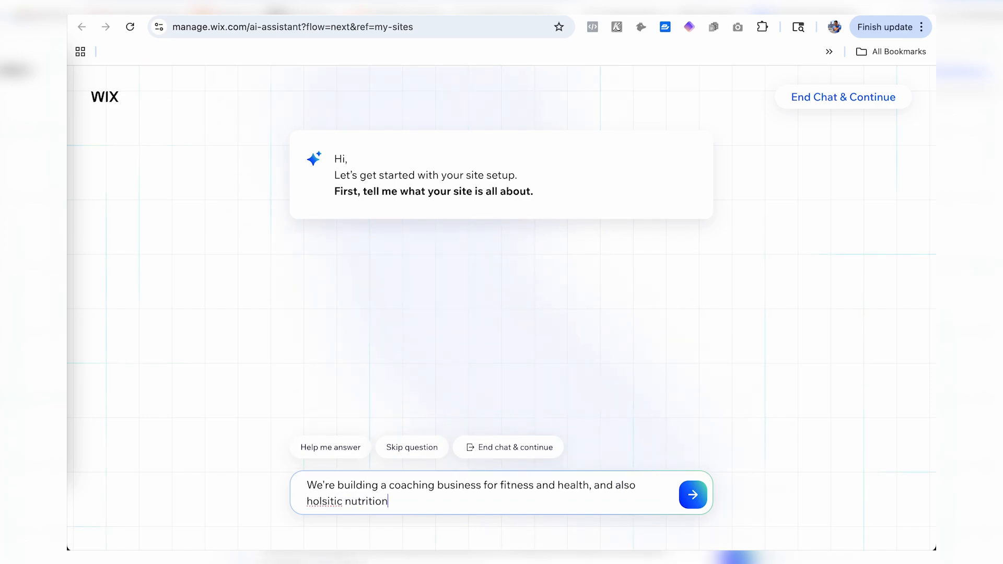
right_click(323, 500)
left_click(356, 149)
key("Return")
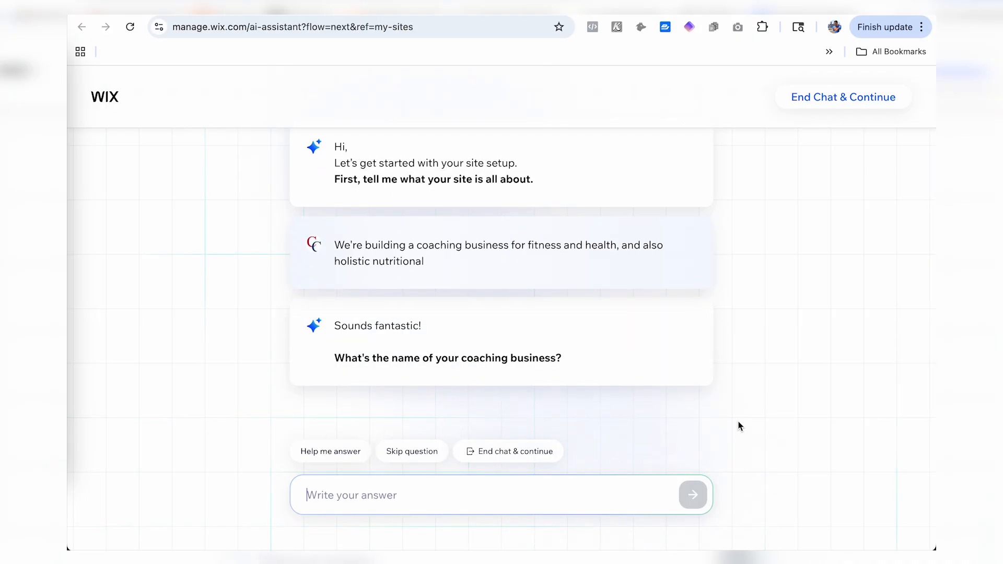
Step: Give the coaching business the name "Fitness & Wellness" in the setup chat
type("Fitnes")
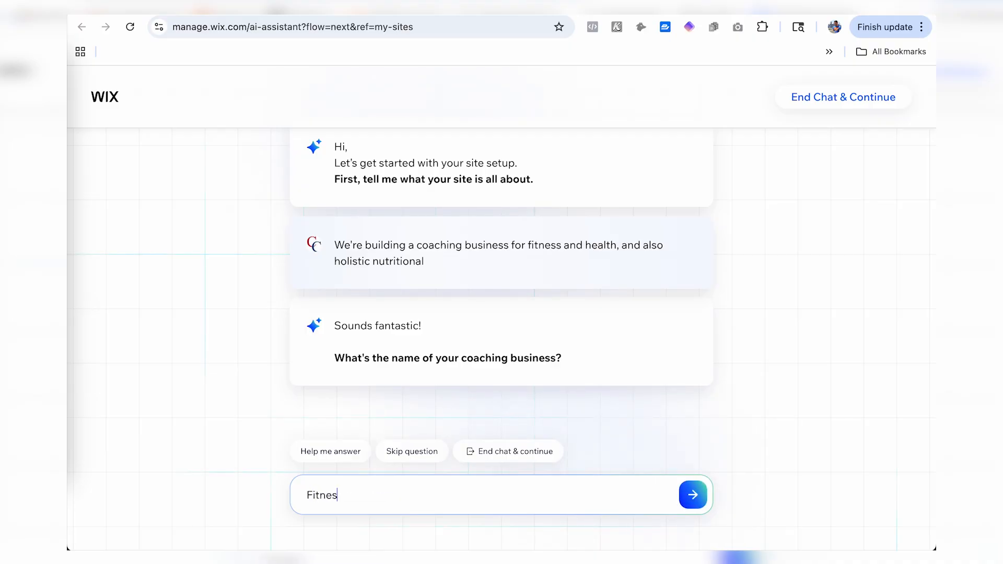
type("s & Wellness")
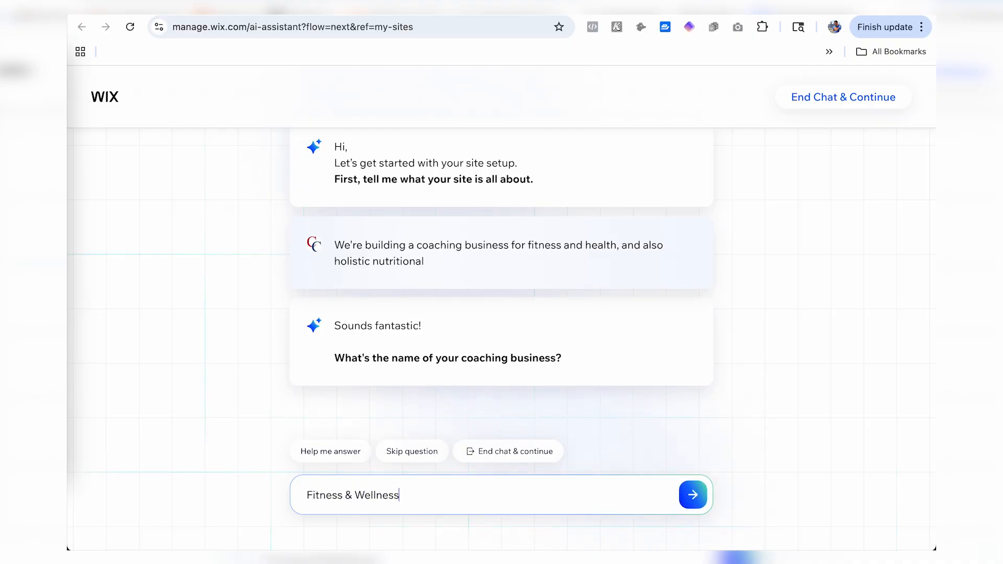
key("Return")
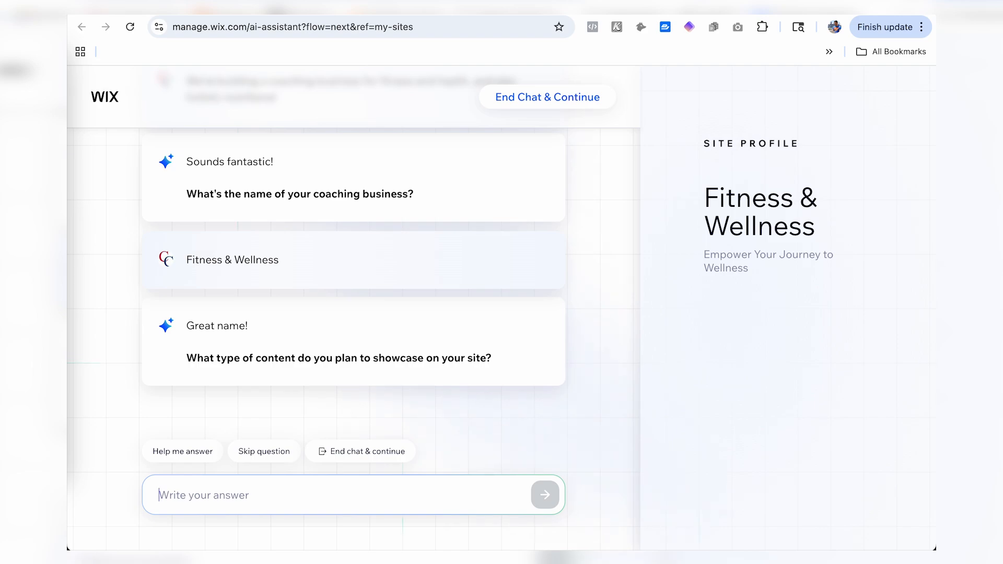
Step: Answer the content question with "We're going to display information, but also some about services, maybe sales, maybe booking"
type("We're g")
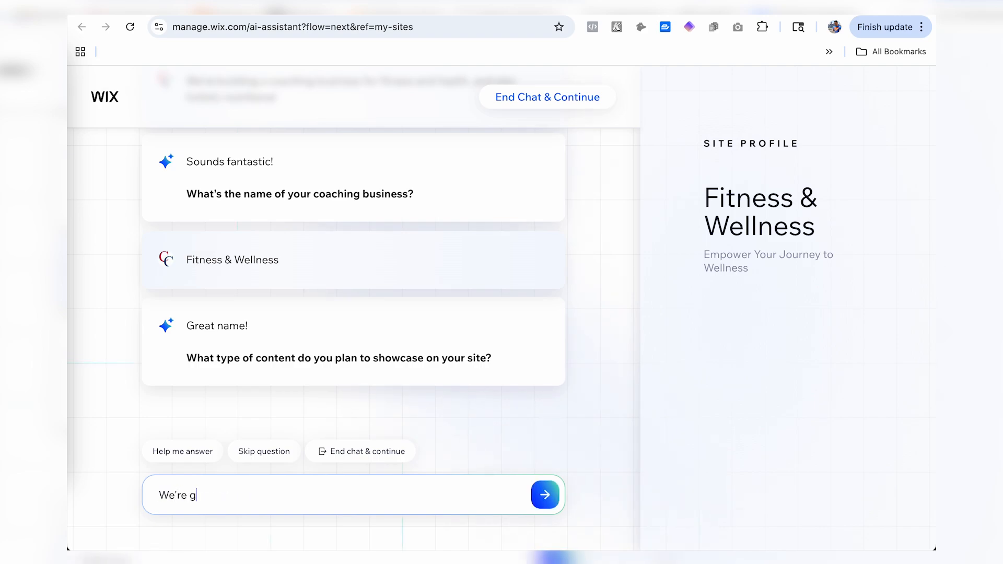
type("oing to display info")
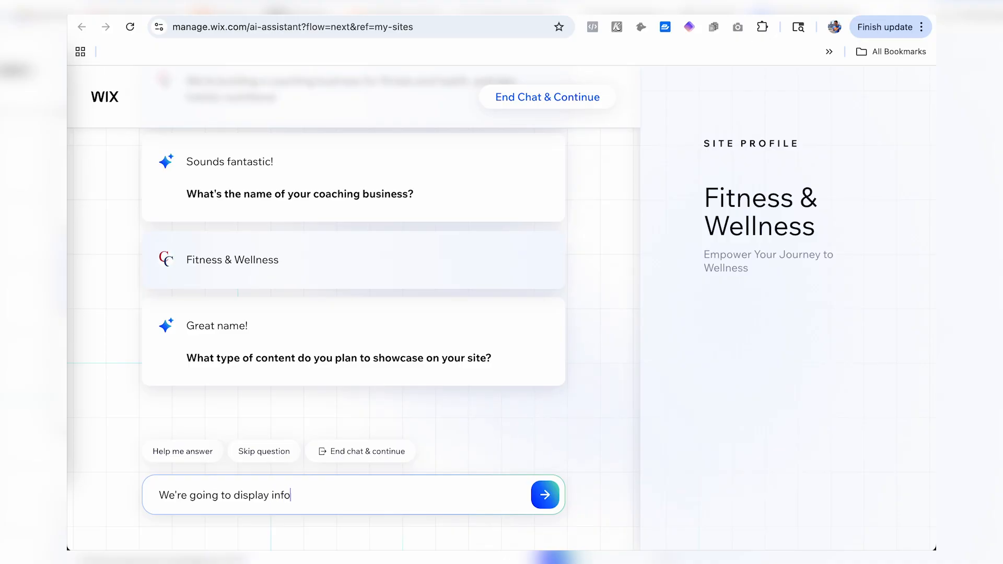
type("rmation, but also some ab")
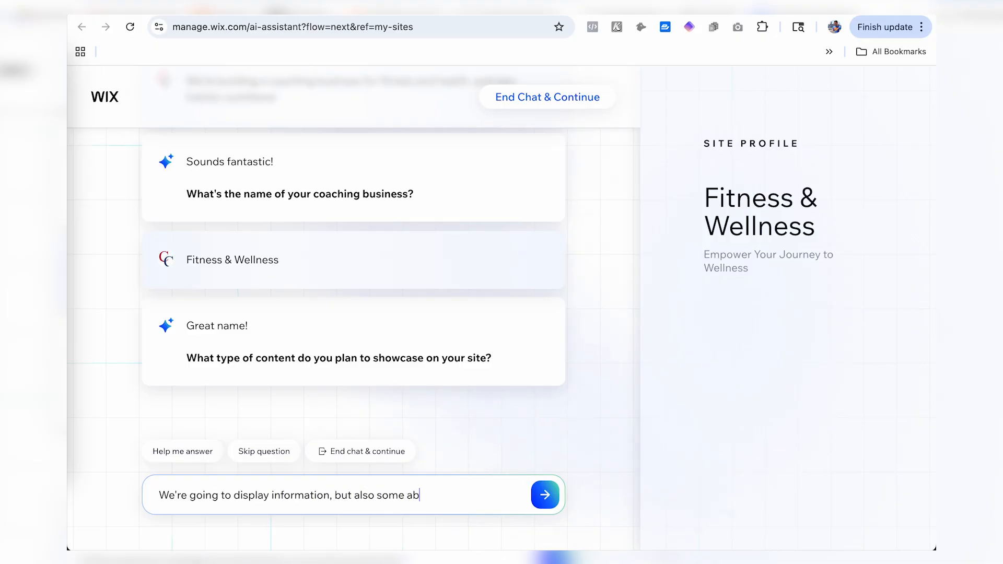
type("out services, may")
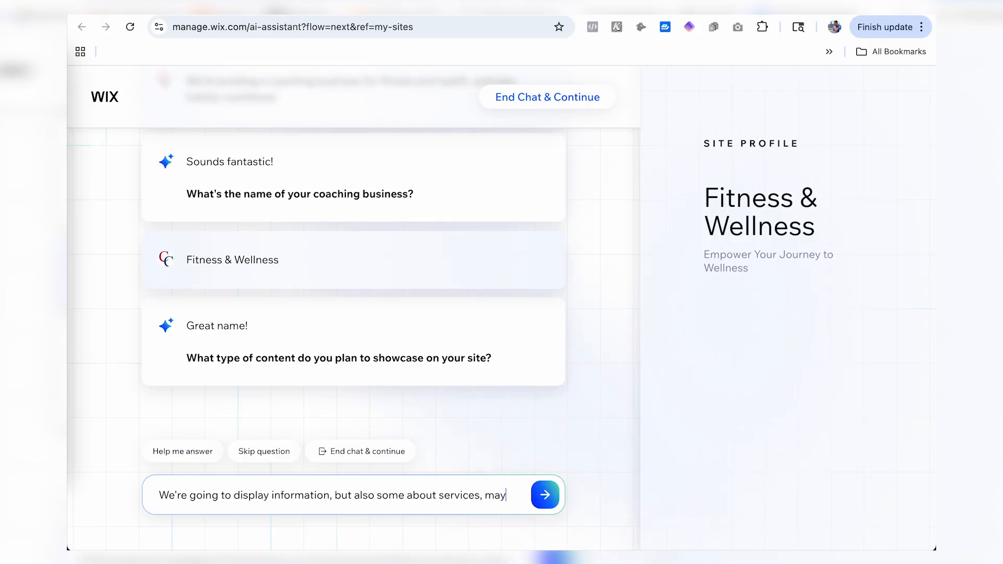
type("be sales, maybe booking")
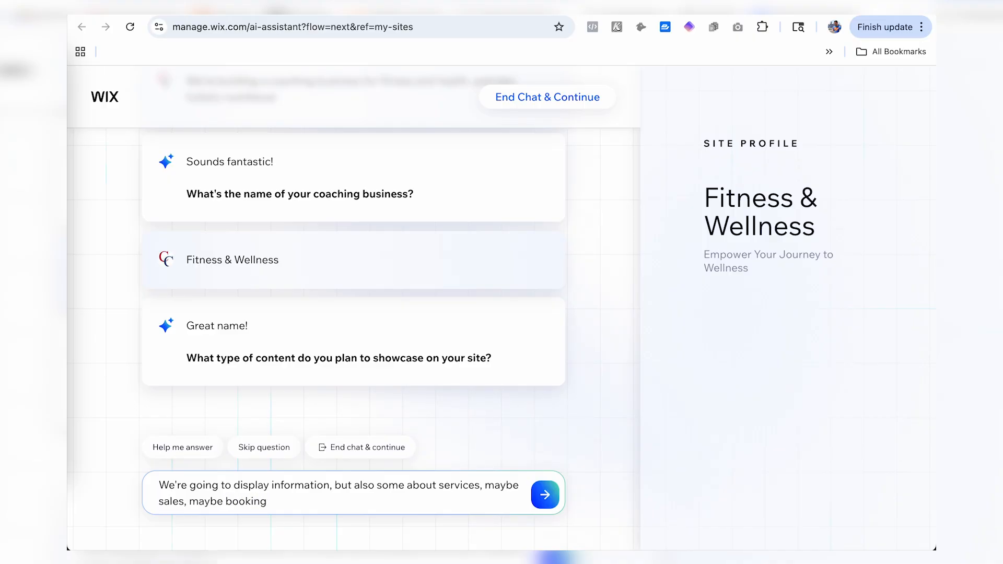
left_click(548, 489)
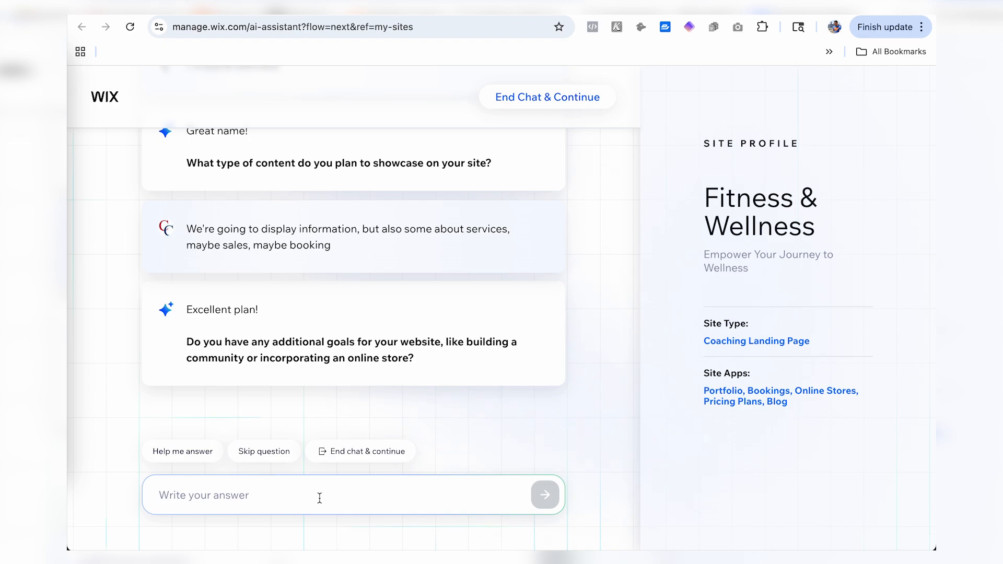
Step: Answer the additional goals question with "Maybe a store in the future, maybe building a waitlist"
type("Maybe a store in")
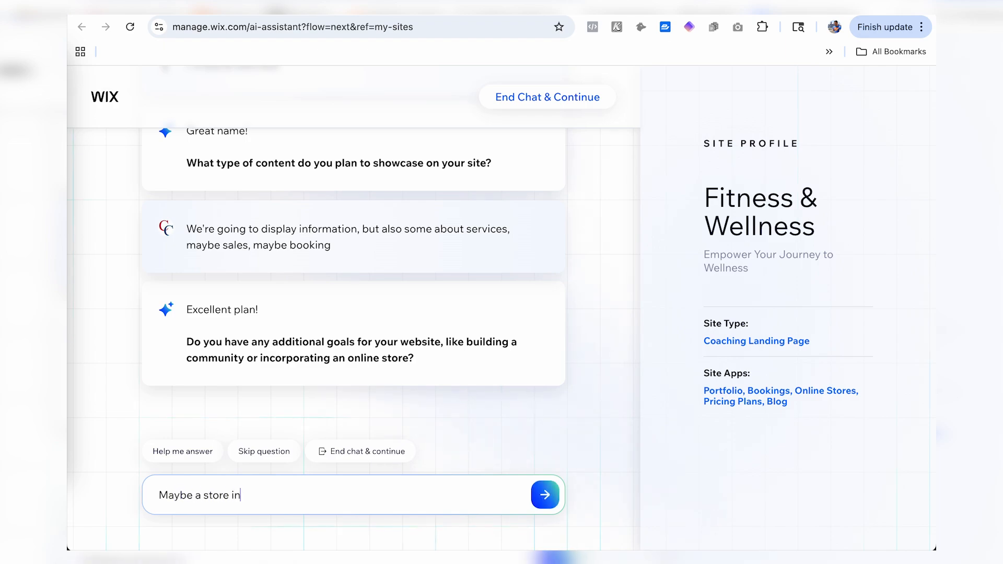
type(" the future, may")
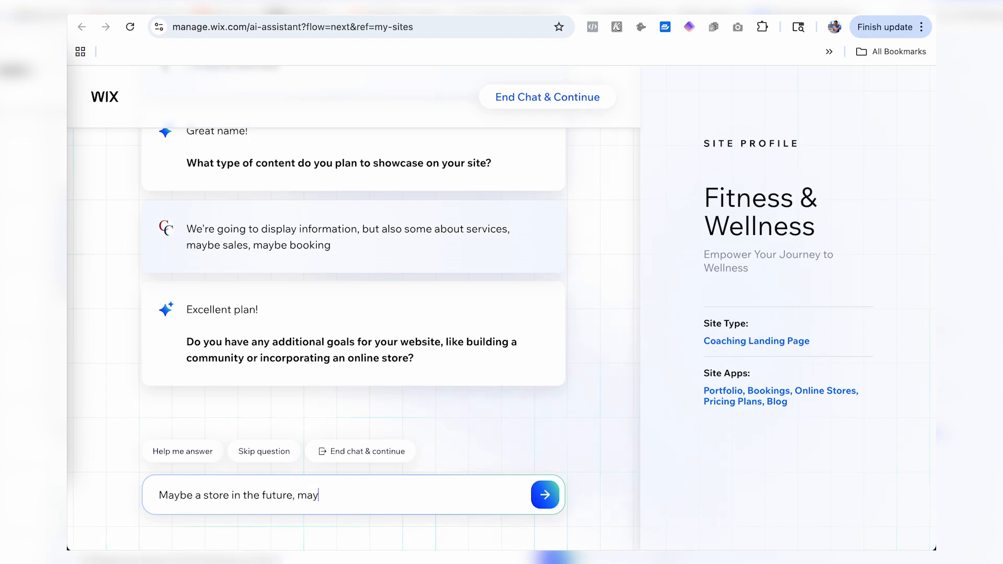
type("be huilding a website")
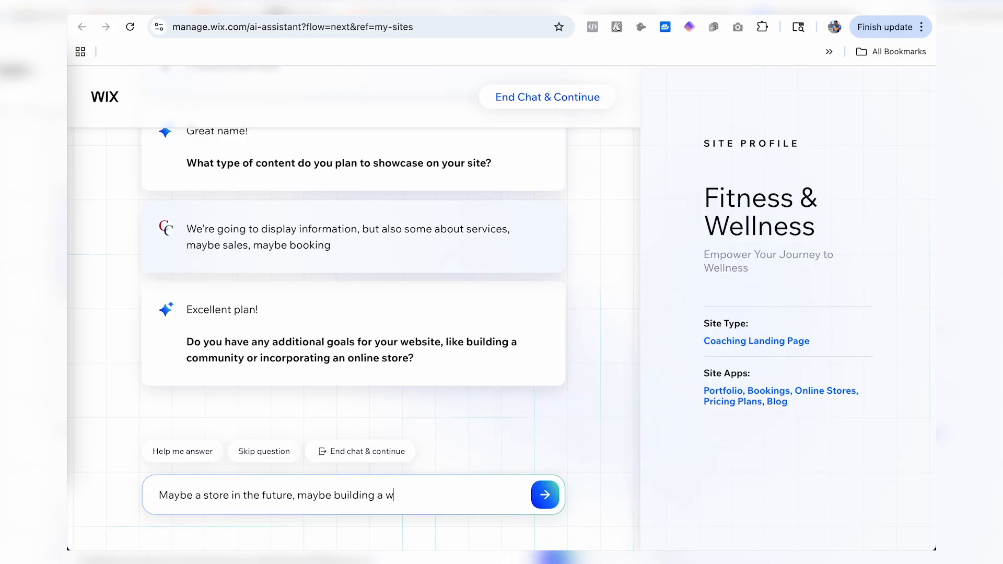
key("BackSpace")
key("BackSpace")
key("BackSpace")
key("BackSpace")
key("BackSpace")
key("BackSpace")
key("BackSpace")
key("BackSpace")
type("lead capture lis")
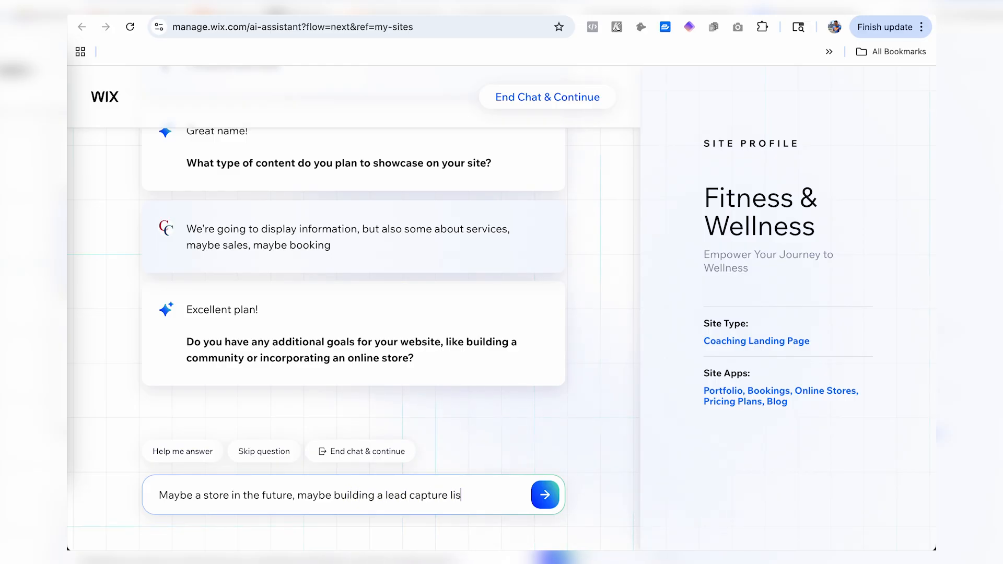
type("t")
left_click_drag(385, 495, 615, 501)
type("waitlist")
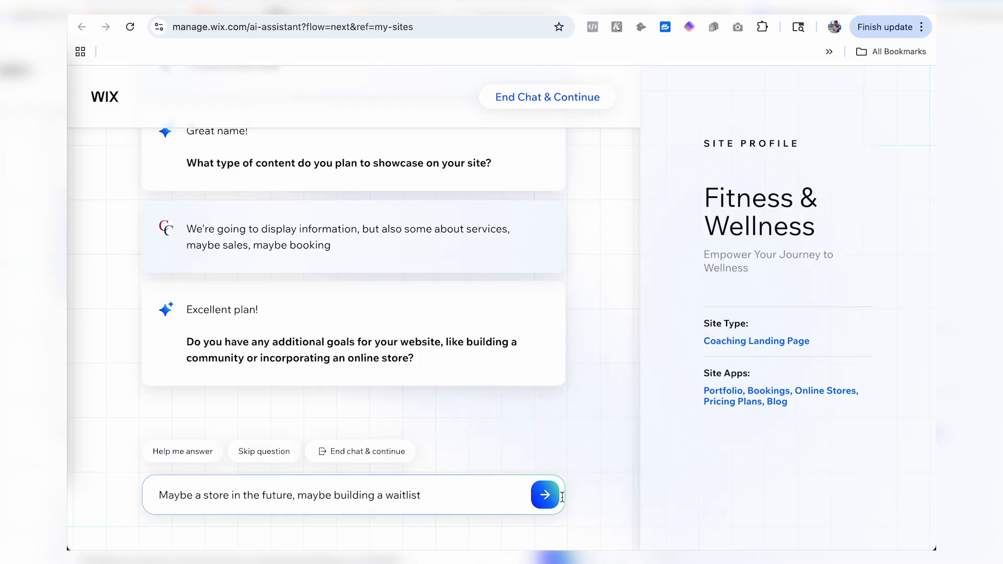
key("Return")
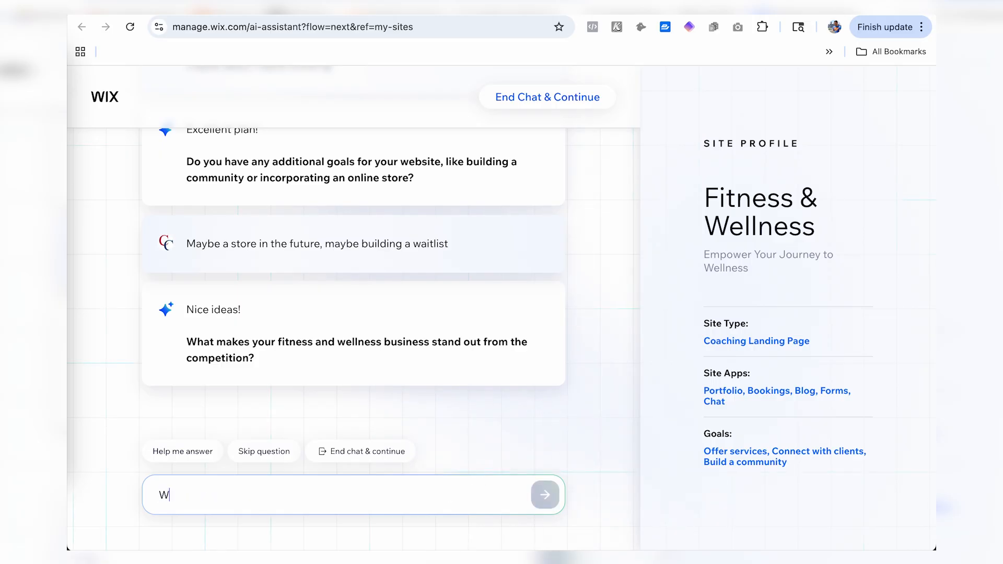
Step: Answer the competition question with "We're going after high-end consumers within Miami FL, who value holistic nutrition and also are interested in balancing life and work"
type("W'e're going afte")
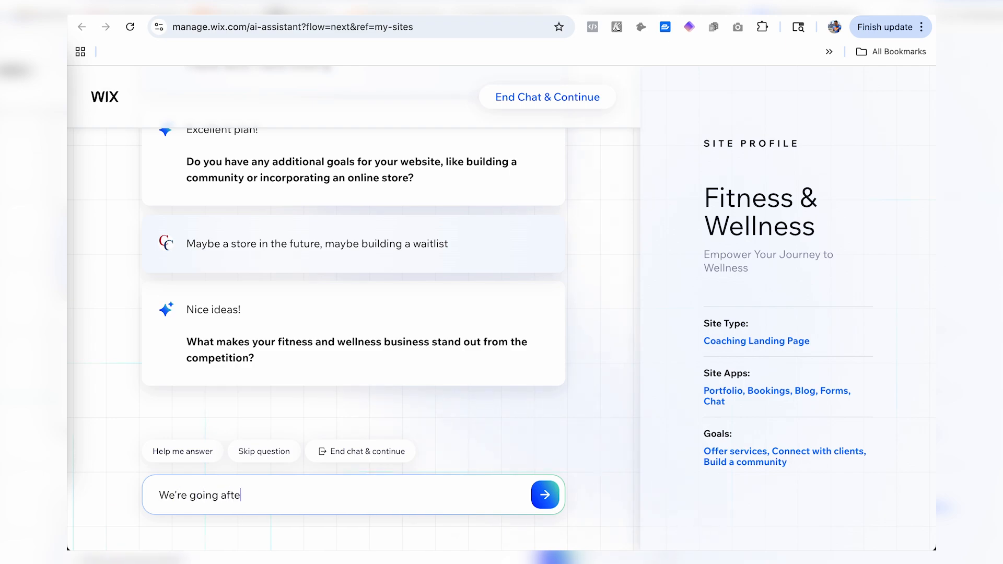
type("r high-end consumers")
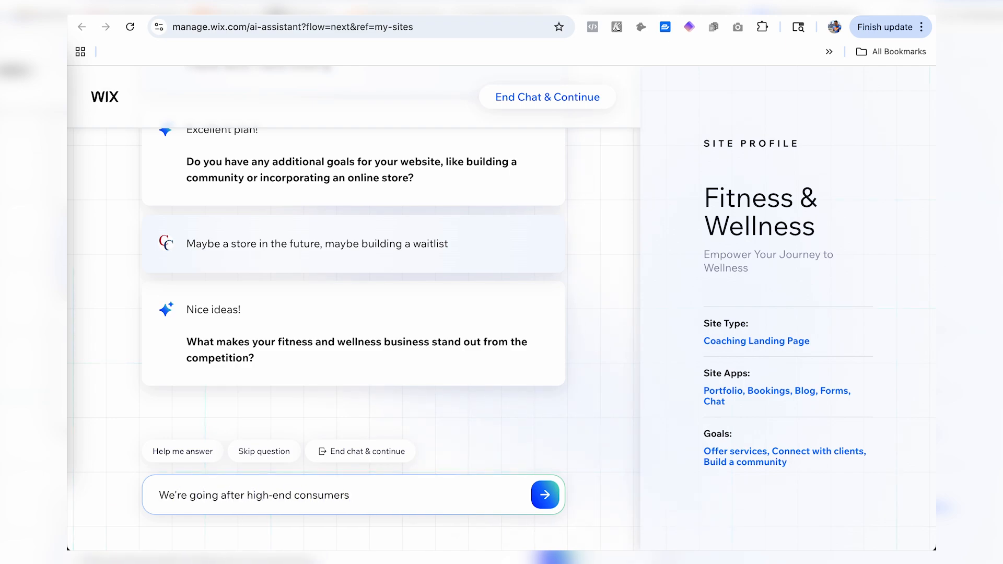
type(" within ")
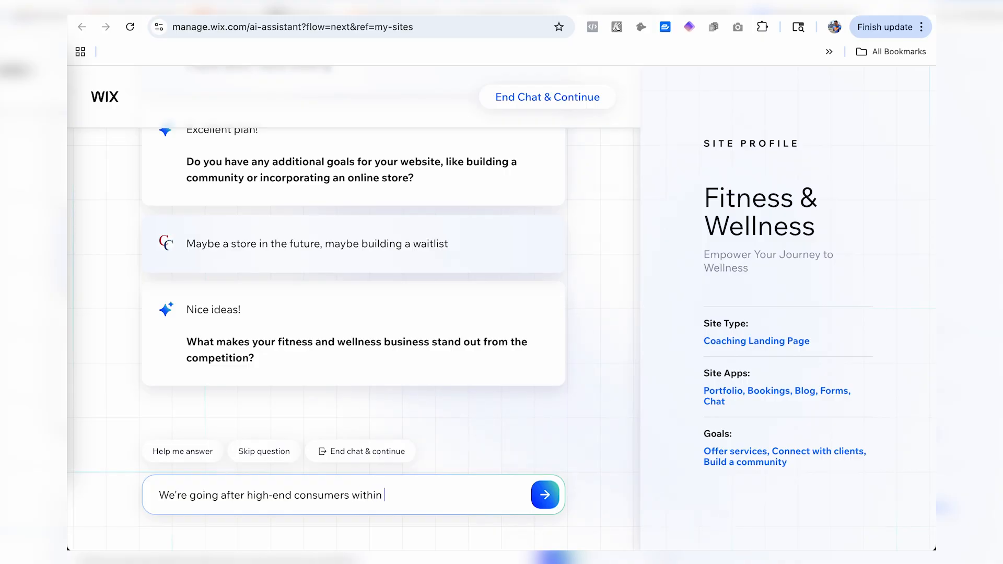
type("Miami FL,")
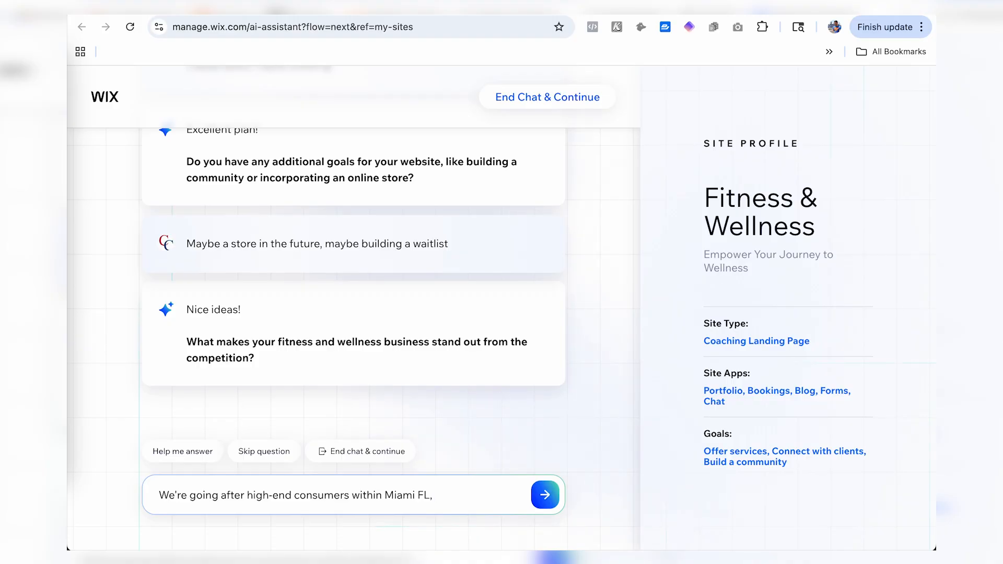
type("who value who")
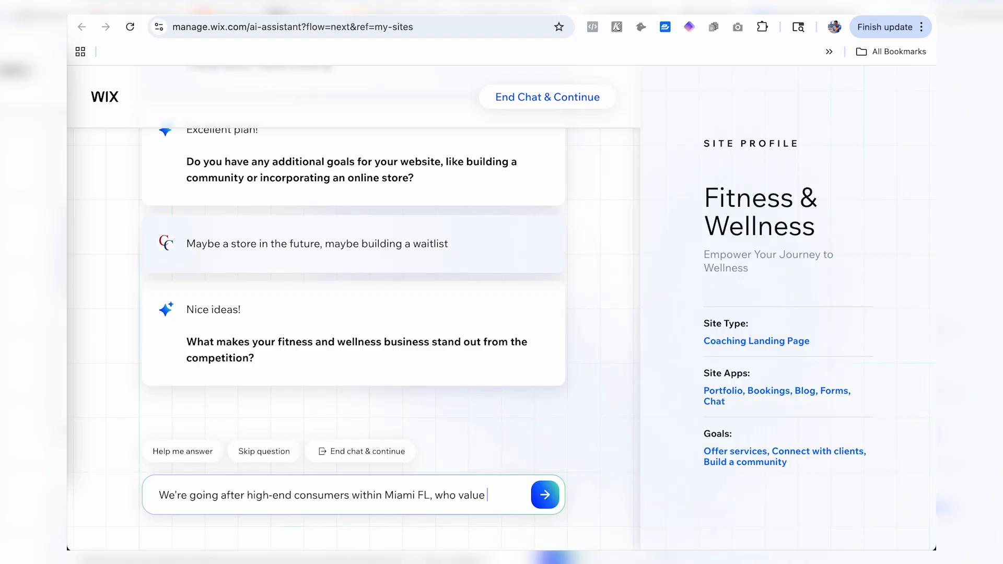
key("BackSpace")
key("BackSpace")
type("lsitic nutriional")
key("BackSpace")
key("BackSpace")
key("BackSpace")
key("BackSpace")
key("BackSpace")
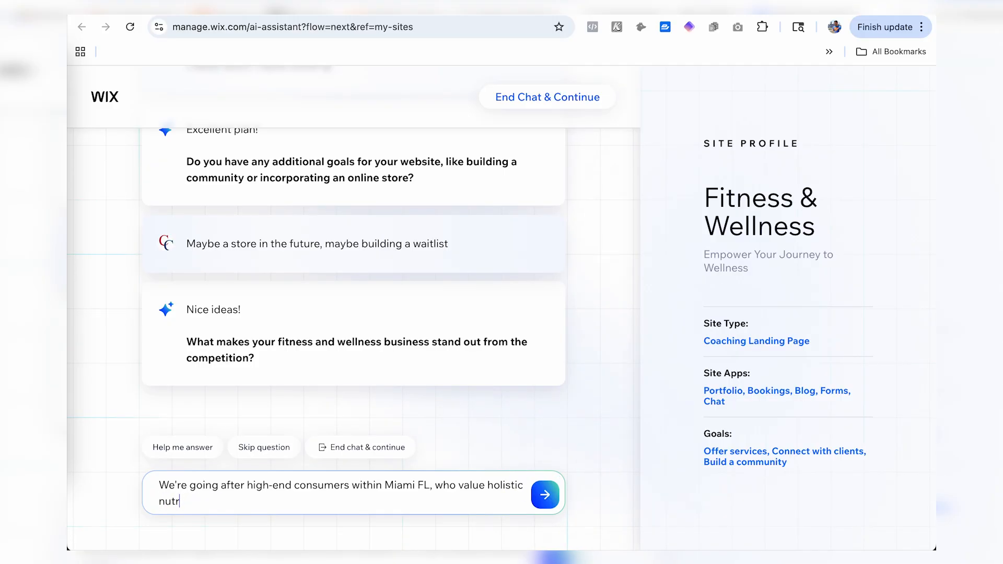
type("ition and also are interested in balancing life and work")
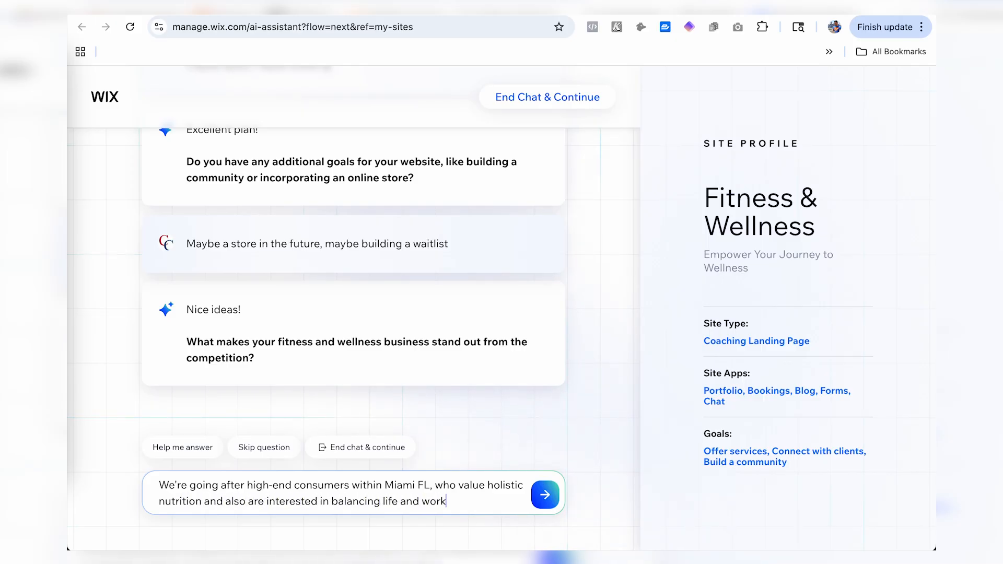
key("Return")
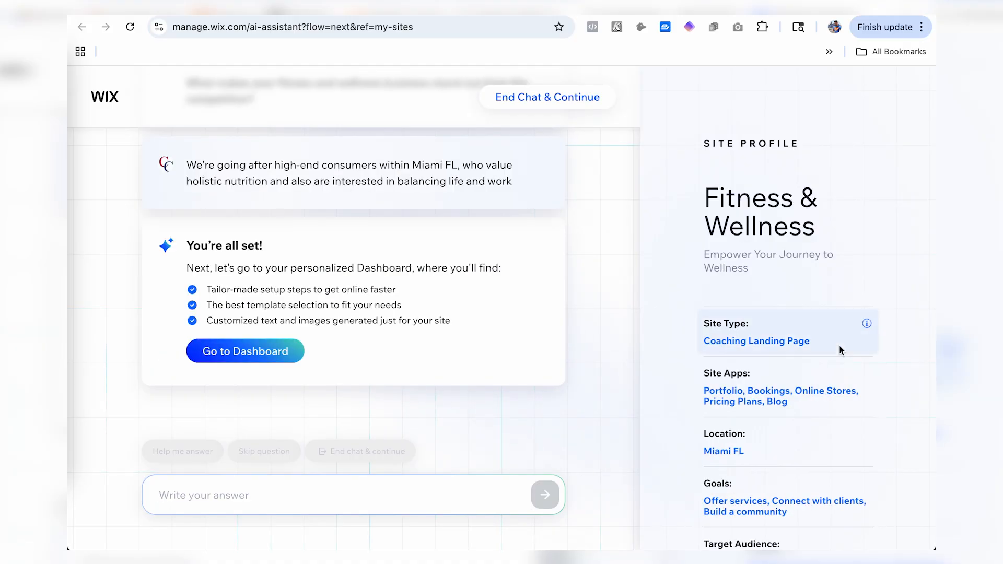
Step: Review the generated site profile, from the site type down to the target audience
scroll(840, 350, "down", 2)
scroll(839, 349, "down", 1)
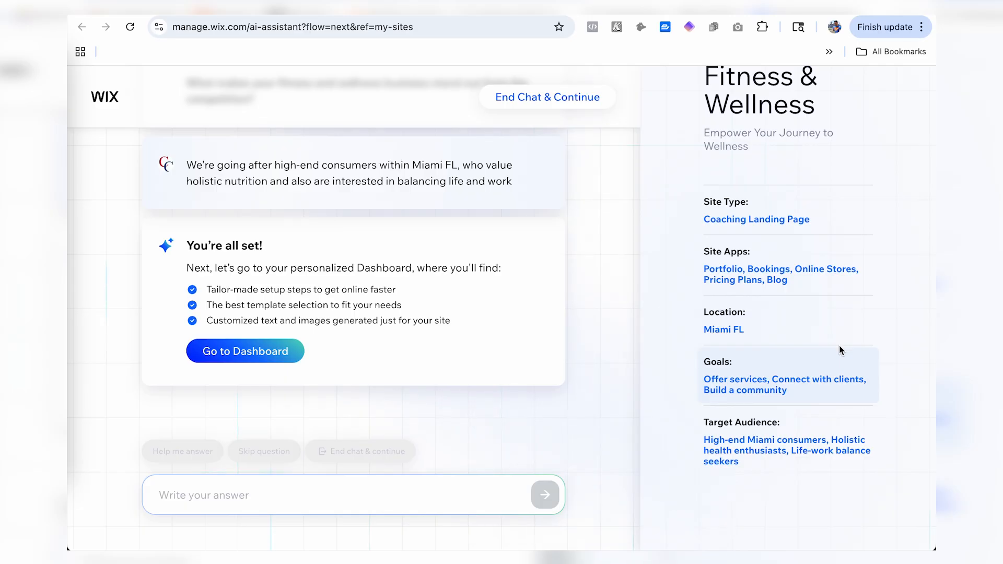
scroll(841, 350, "down", 1)
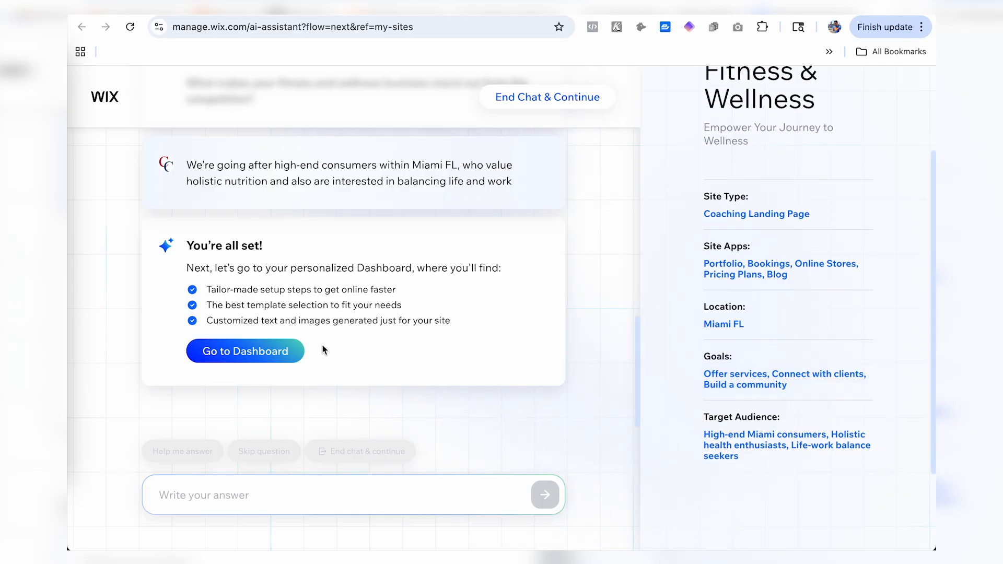
Step: Go to the site's personalized dashboard and open the Website page under Site & Mobile App
left_click(285, 351)
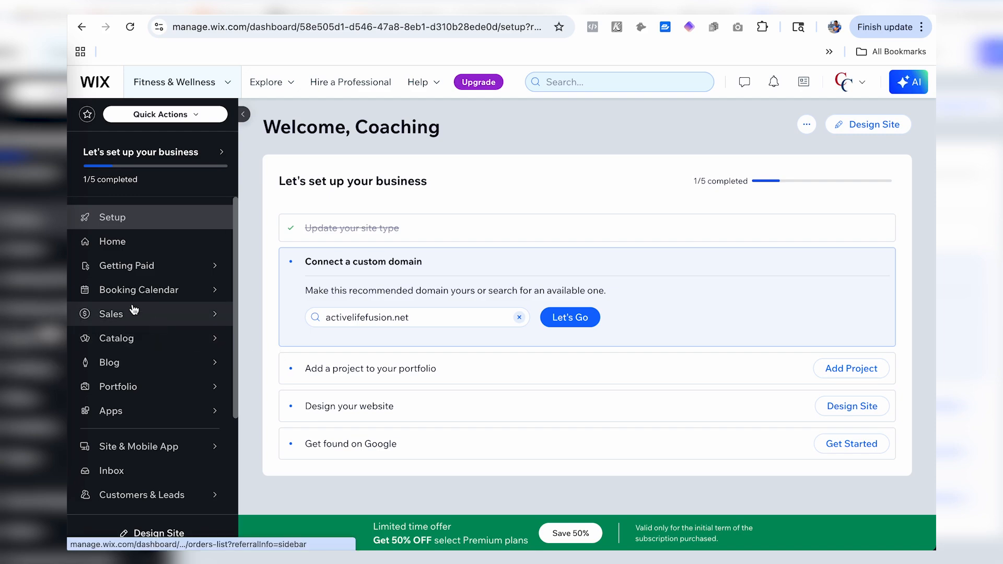
scroll(132, 308, "down", 2)
scroll(135, 309, "down", 1)
mouse_move(134, 309)
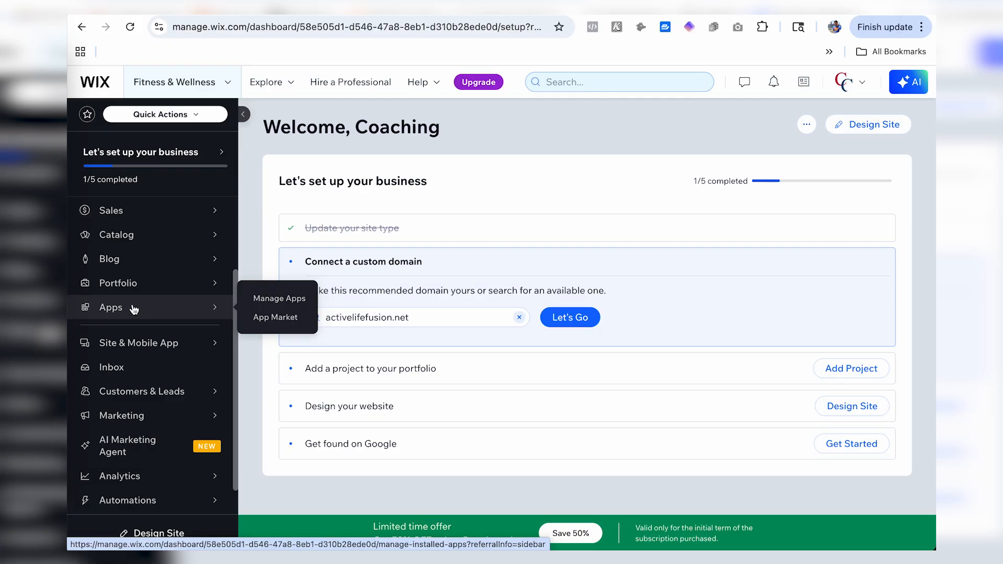
left_click(131, 352)
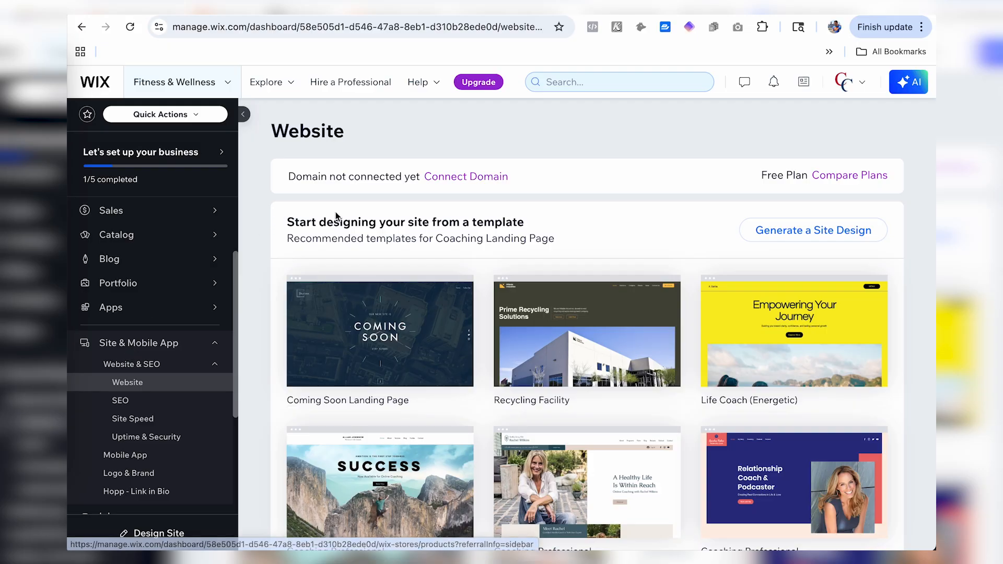
Step: Browse the recommended coaching templates and open the Coaching Professional template headed "Relationship Coach & Podcaster" for editing
scroll(268, 310, "down", 4)
scroll(268, 310, "down", 1)
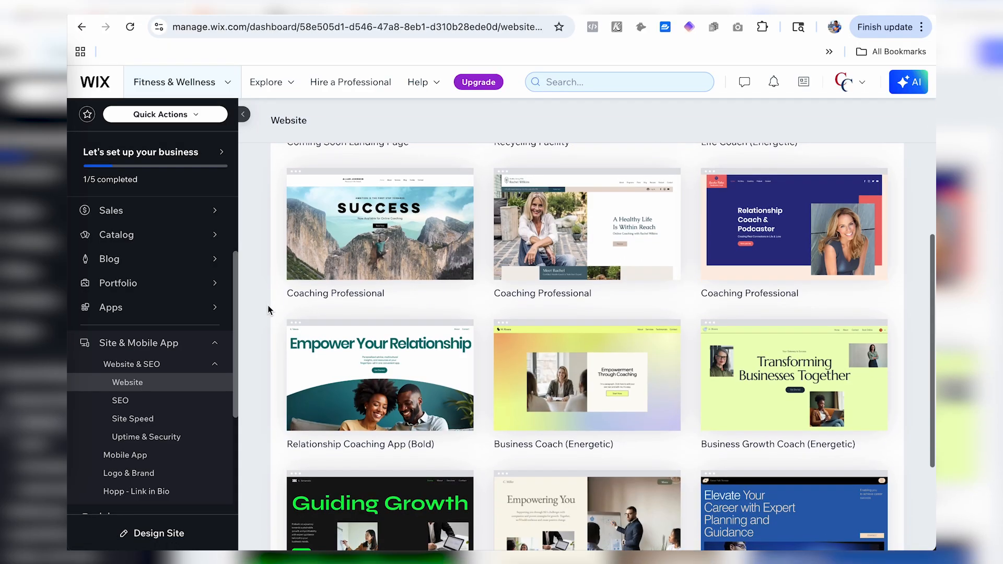
scroll(268, 309, "down", 3)
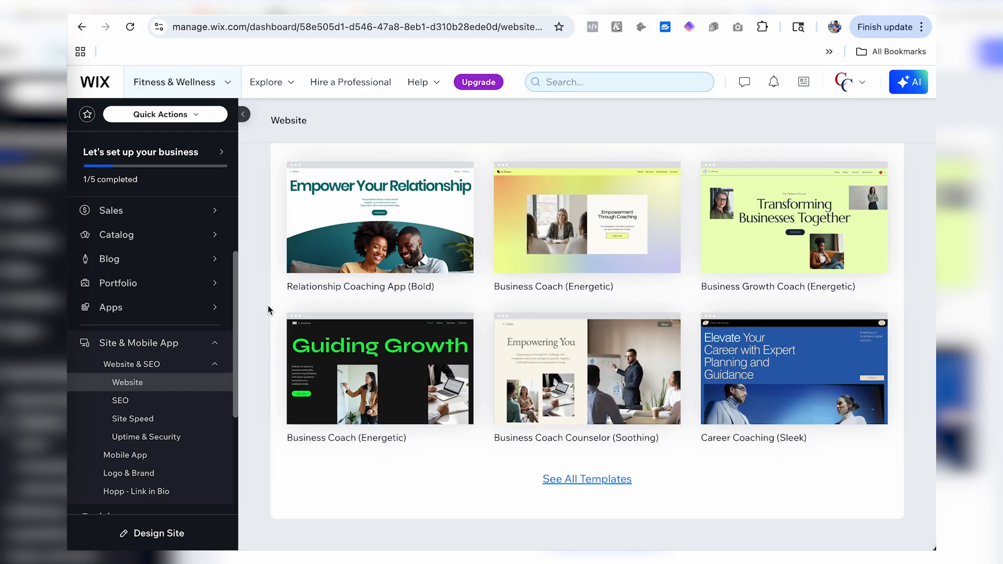
scroll(268, 310, "up", 10)
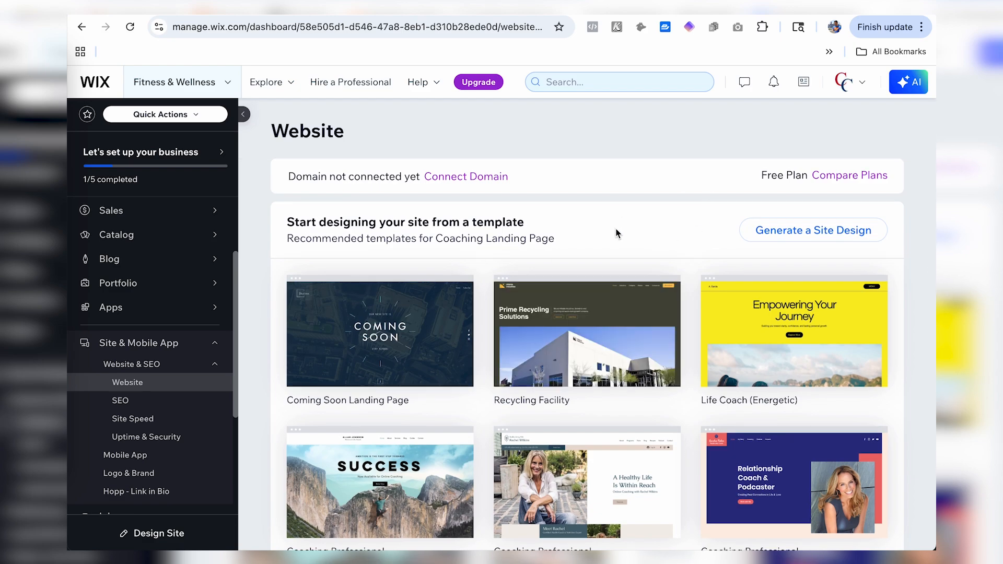
scroll(617, 233, "down", 5)
scroll(617, 233, "down", 3)
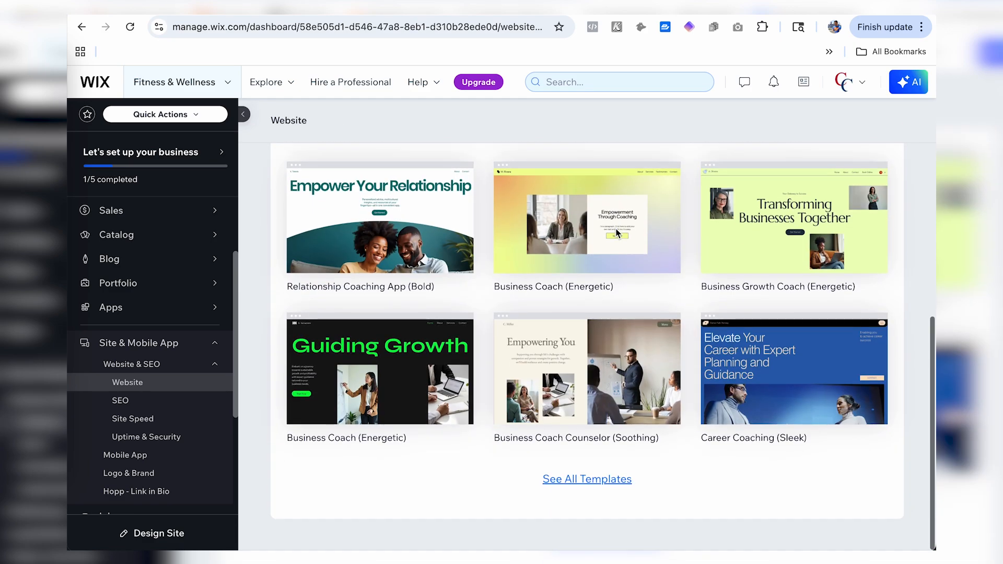
scroll(616, 233, "up", 3)
scroll(616, 233, "up", 1)
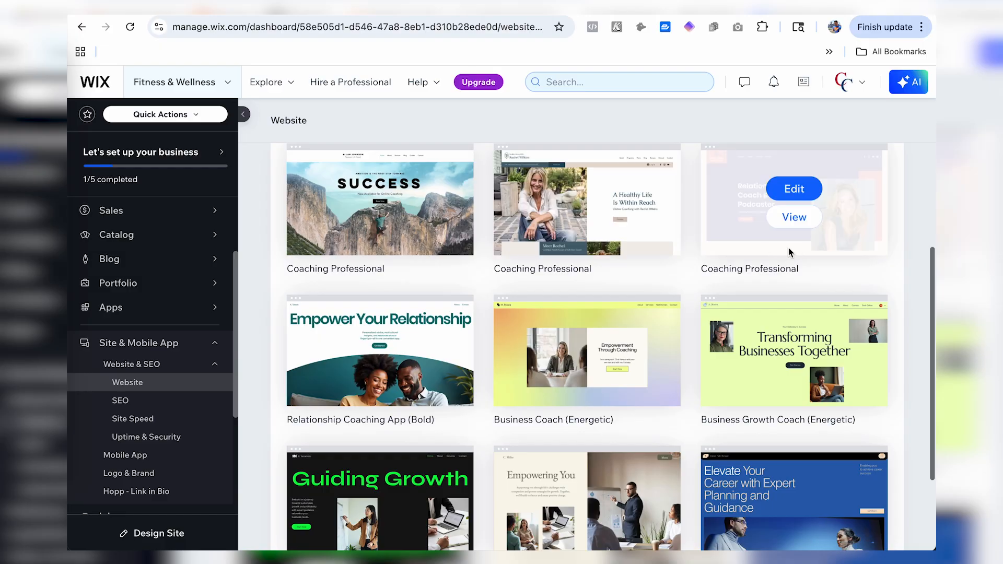
left_click(789, 194)
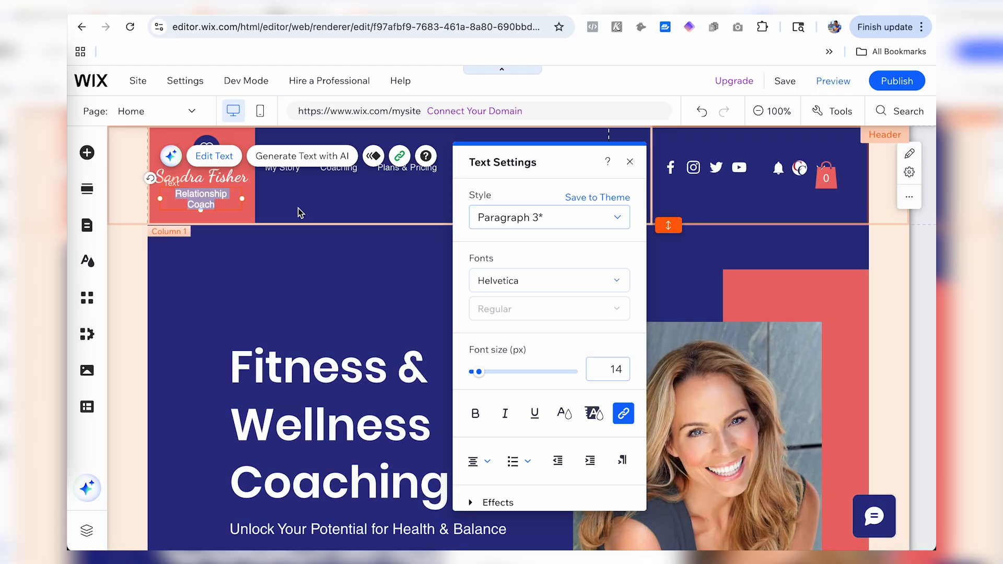
Step: Replace "Relationship" with "Wellness" in the header tagline so it reads "Wellness Coach"
double_click(200, 194)
type("Wellness")
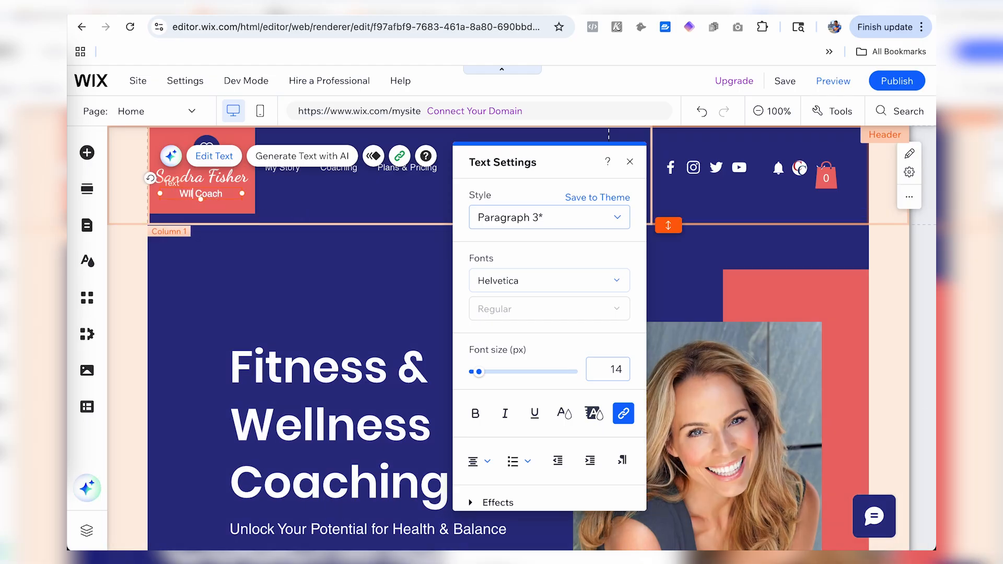
left_click(167, 307)
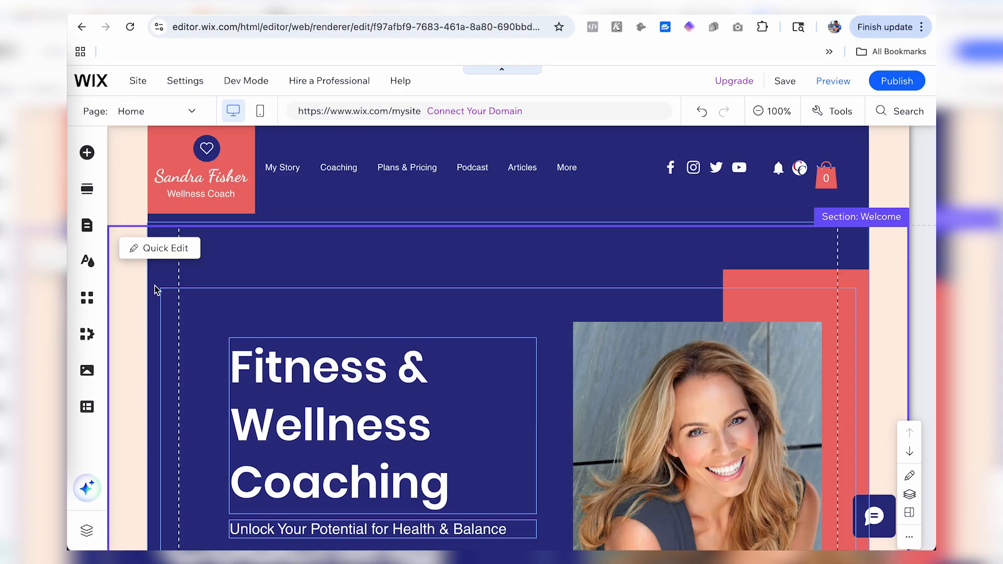
Step: Add a new section between the "As Featured In" logos and the Fitness & Wellness Podcast section
scroll(530, 242, "down", 3)
scroll(492, 226, "up", 3)
scroll(494, 227, "down", 5)
scroll(492, 226, "down", 3)
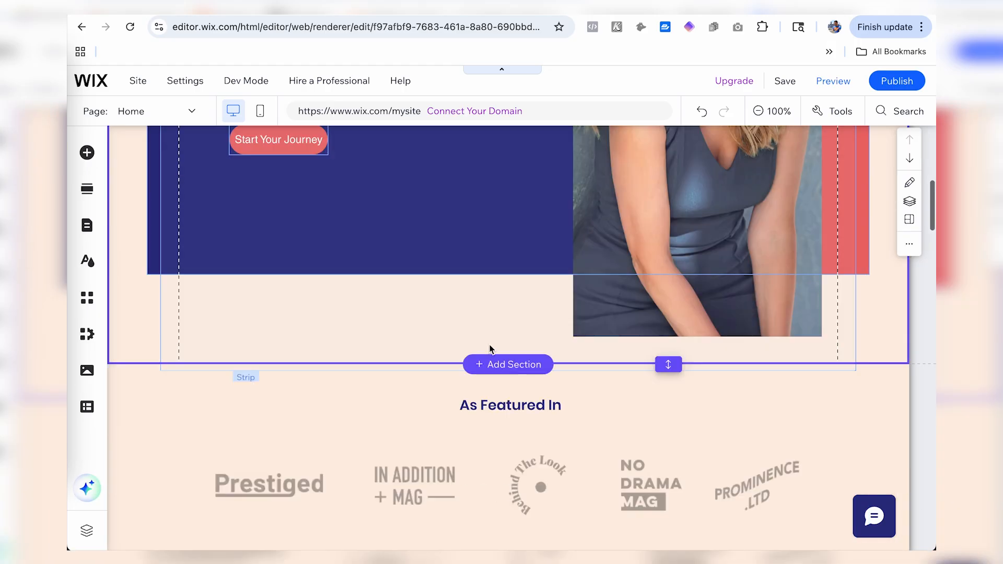
scroll(486, 380, "down", 5)
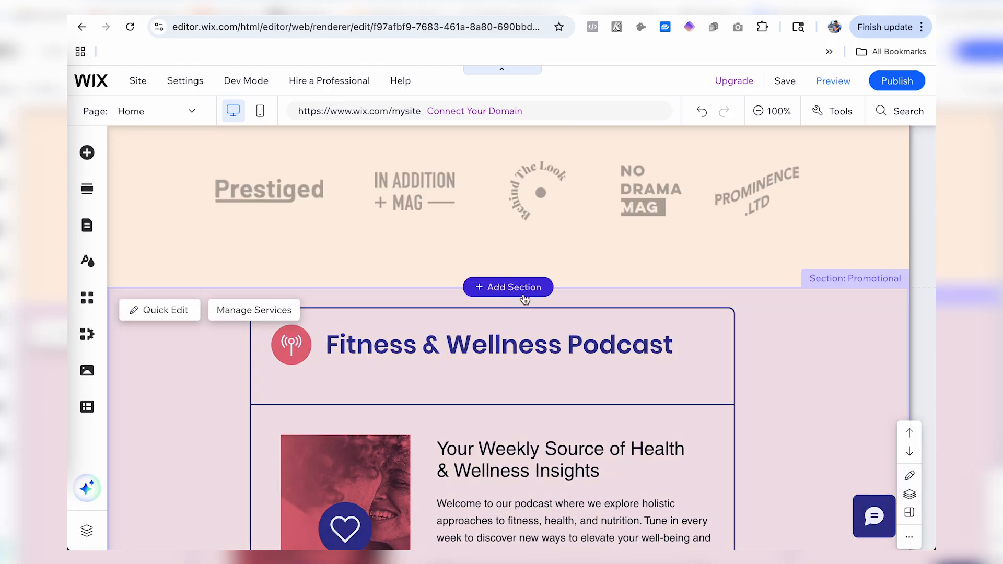
left_click(517, 293)
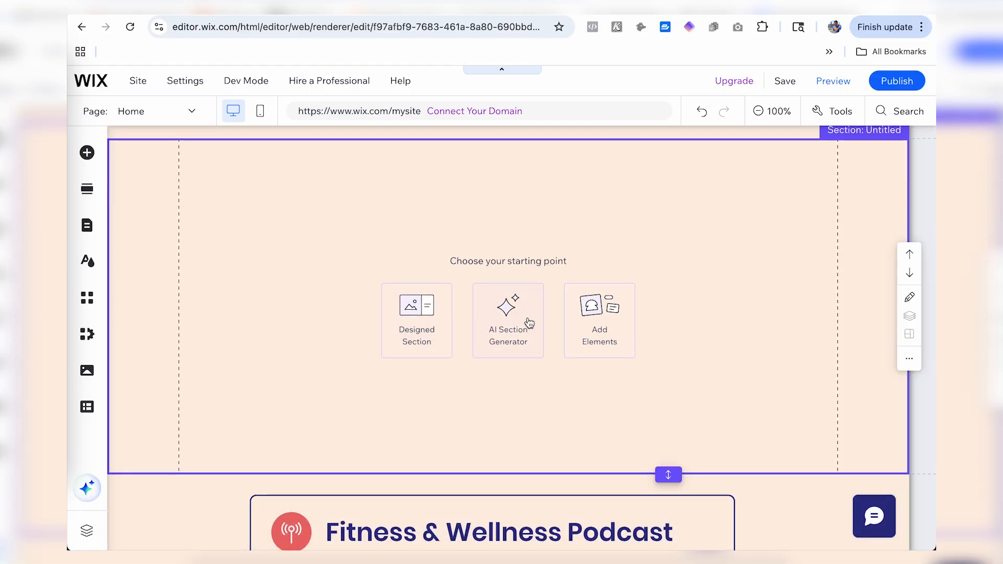
Step: Examine the designed section layouts for Welcome, About, Services, Promotion, Testimonials and Store without adding one
left_click(412, 337)
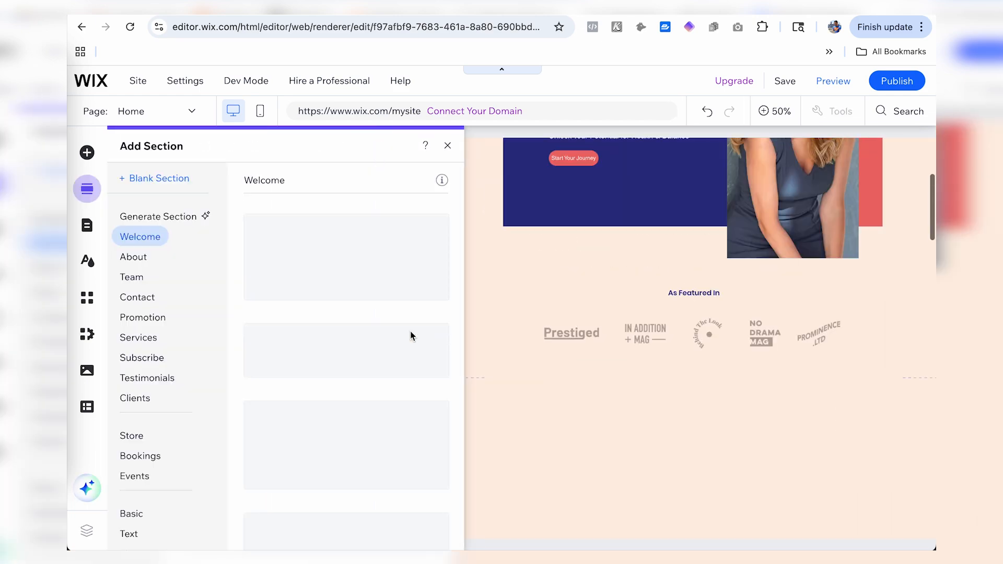
scroll(397, 334, "down", 2)
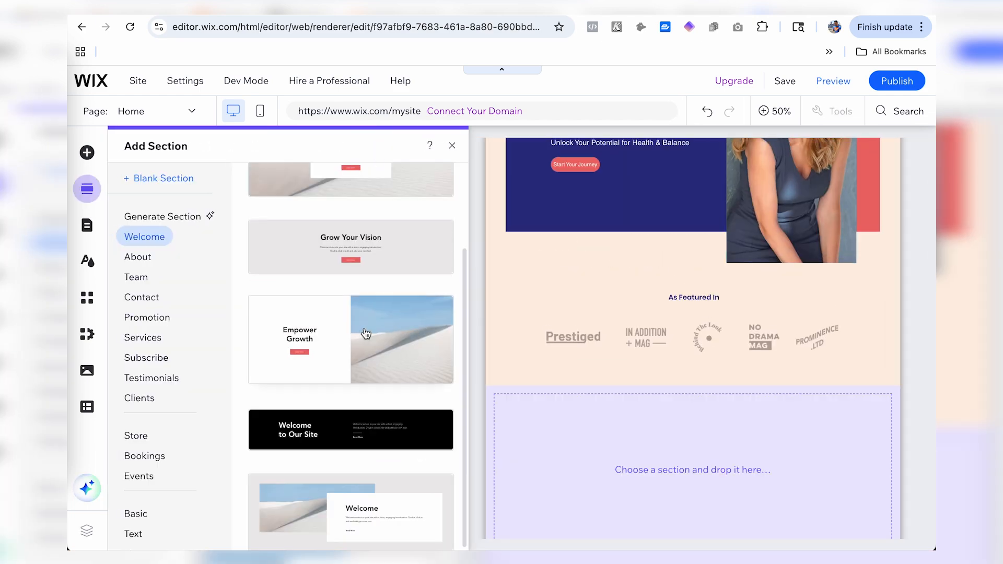
scroll(366, 334, "up", 3)
left_click(144, 256)
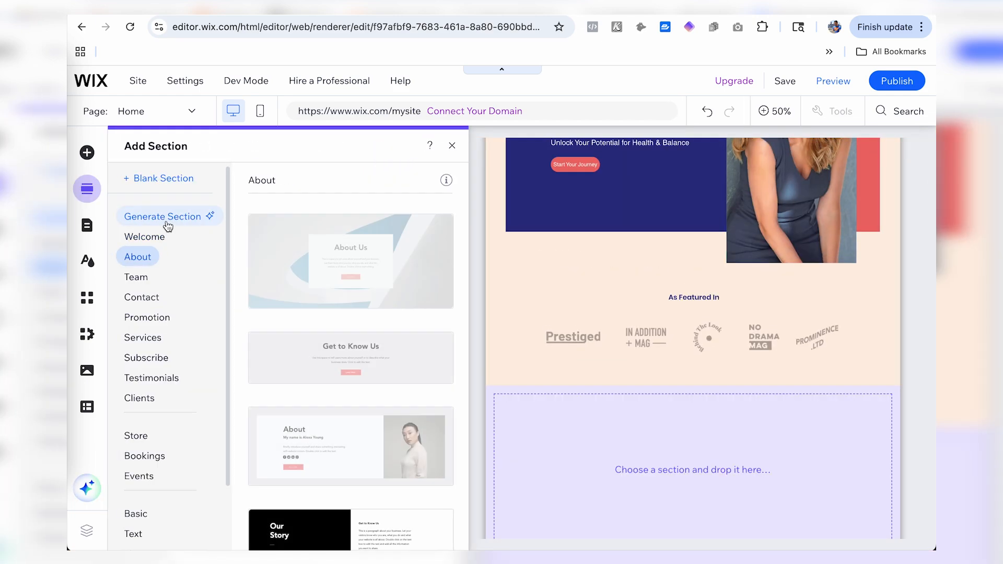
scroll(352, 295, "down", 4)
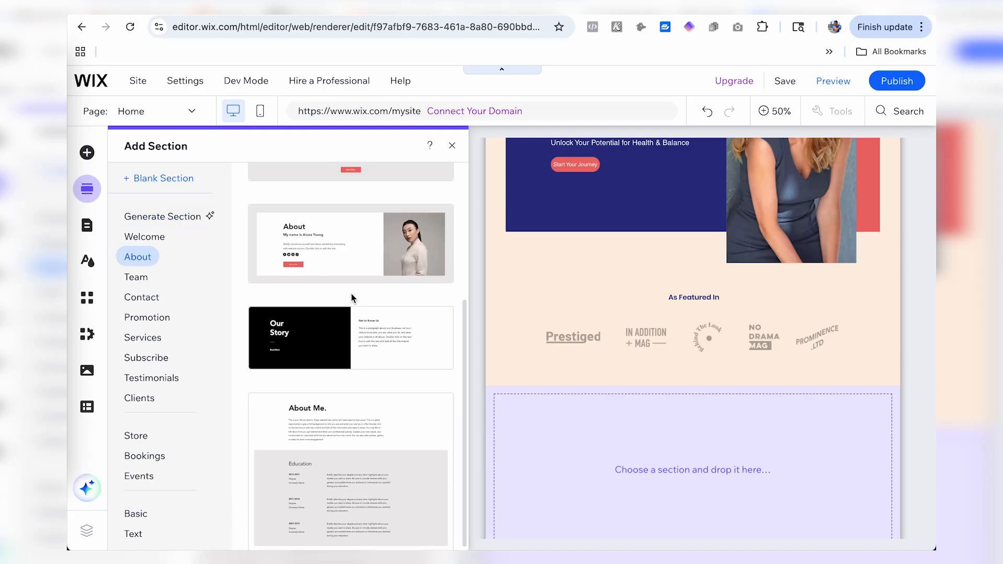
left_click(161, 335)
scroll(277, 293, "down", 3)
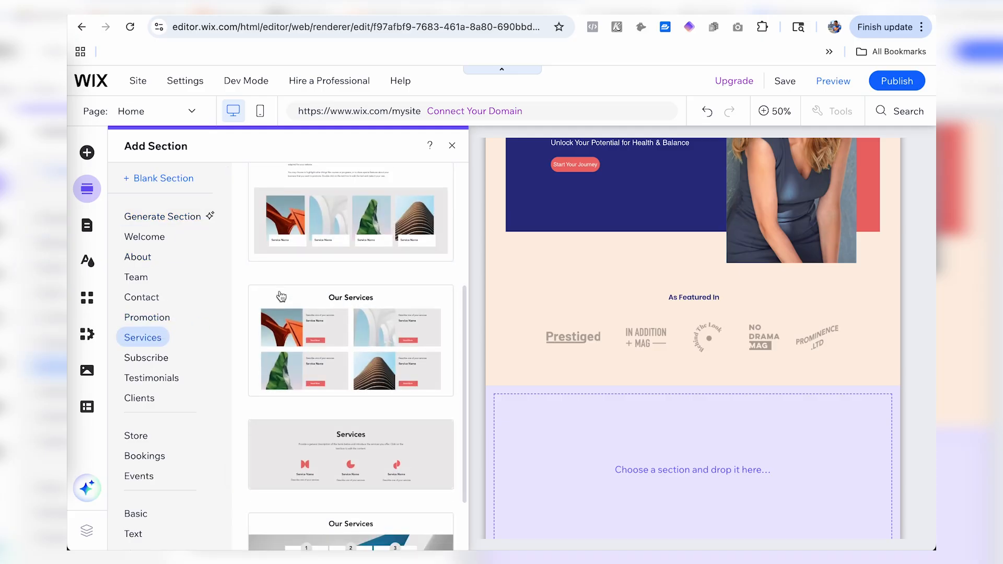
left_click(168, 318)
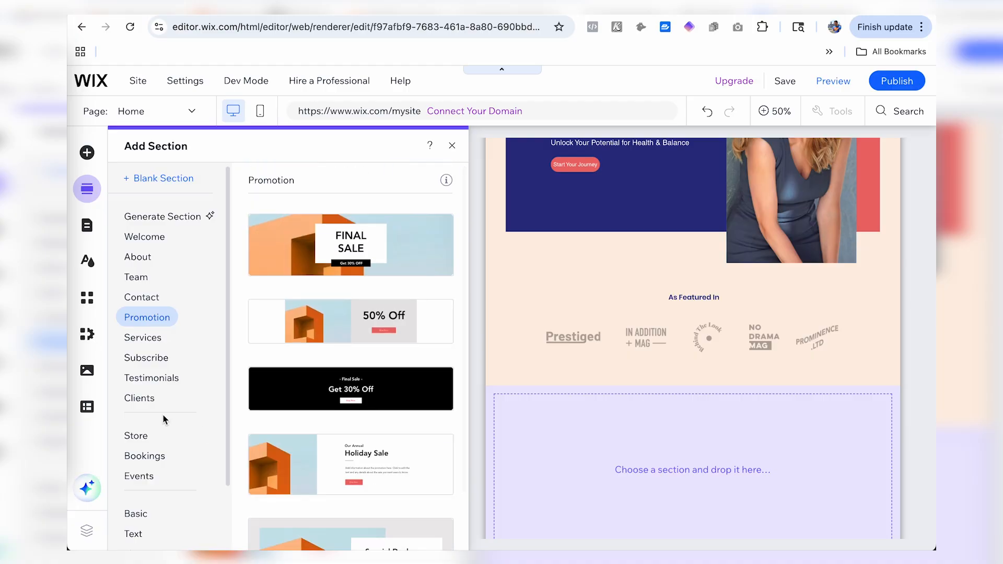
left_click(151, 378)
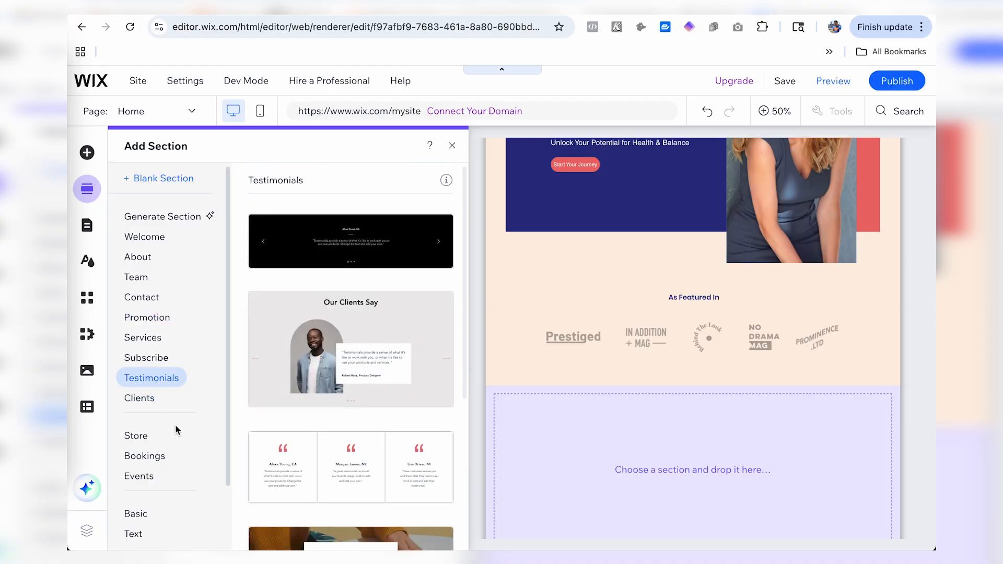
left_click(137, 436)
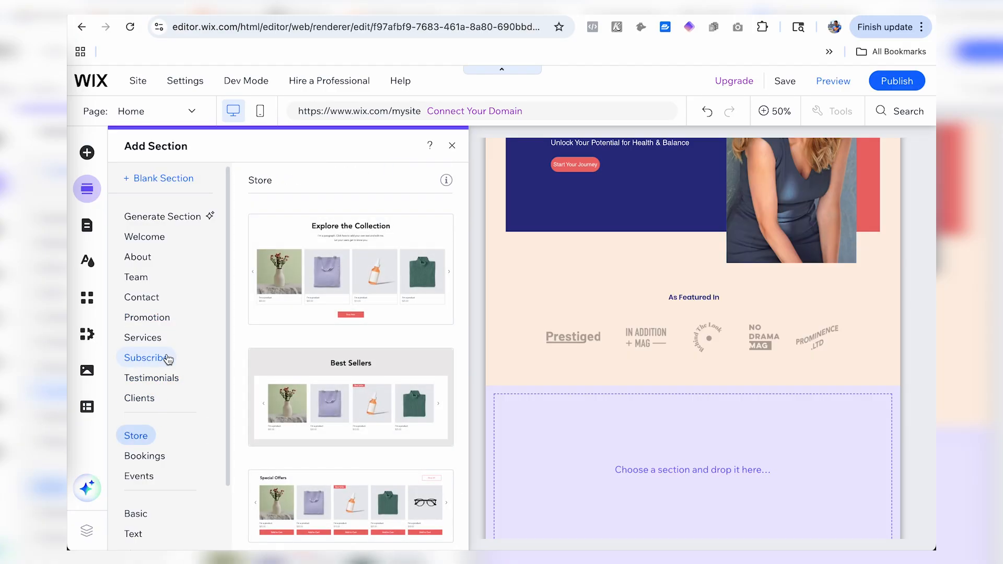
scroll(315, 302, "down", 5)
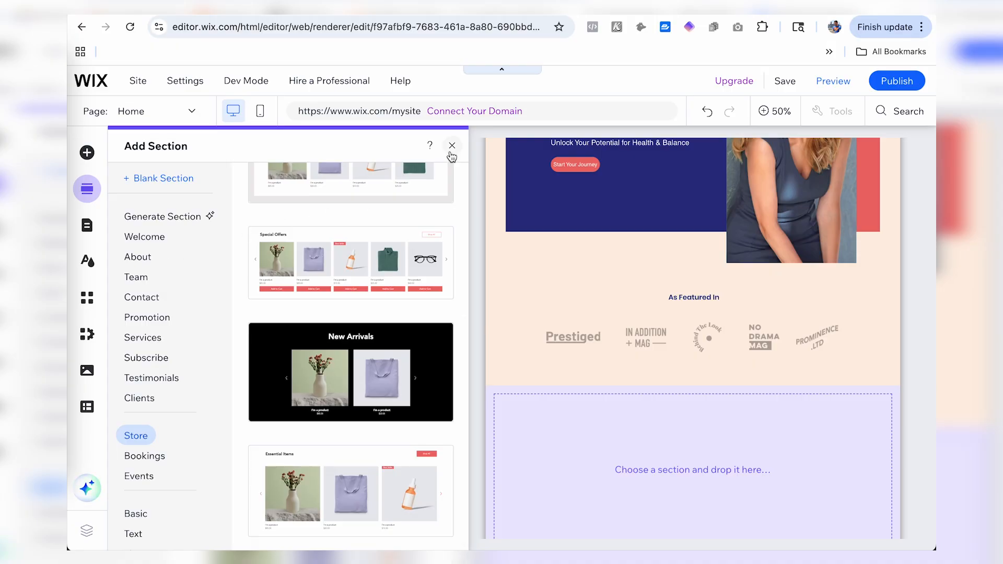
left_click(452, 156)
Step: Check the AI Section Generator's settings and available section types for the new section, without generating one
scroll(438, 224, "down", 10)
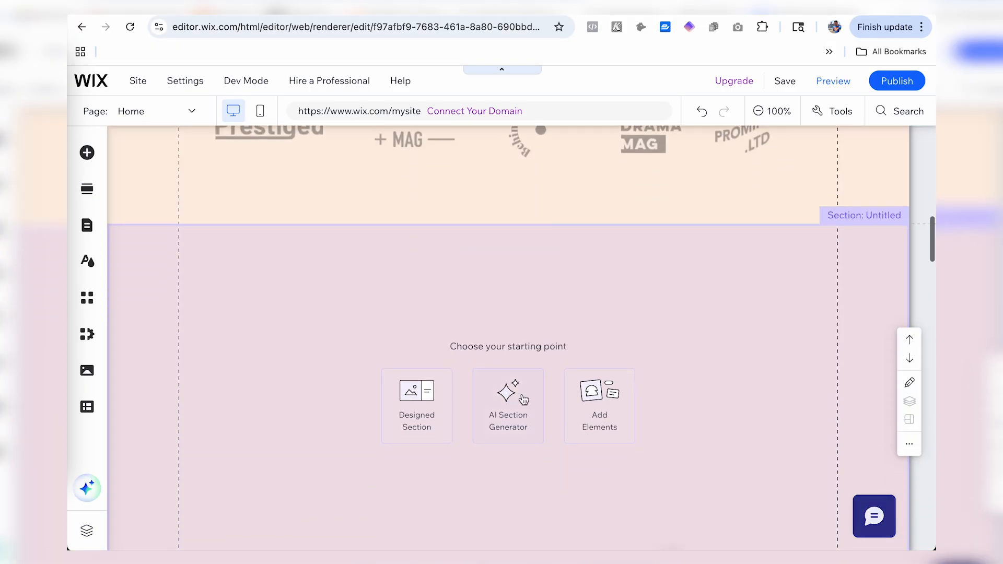
left_click(521, 406)
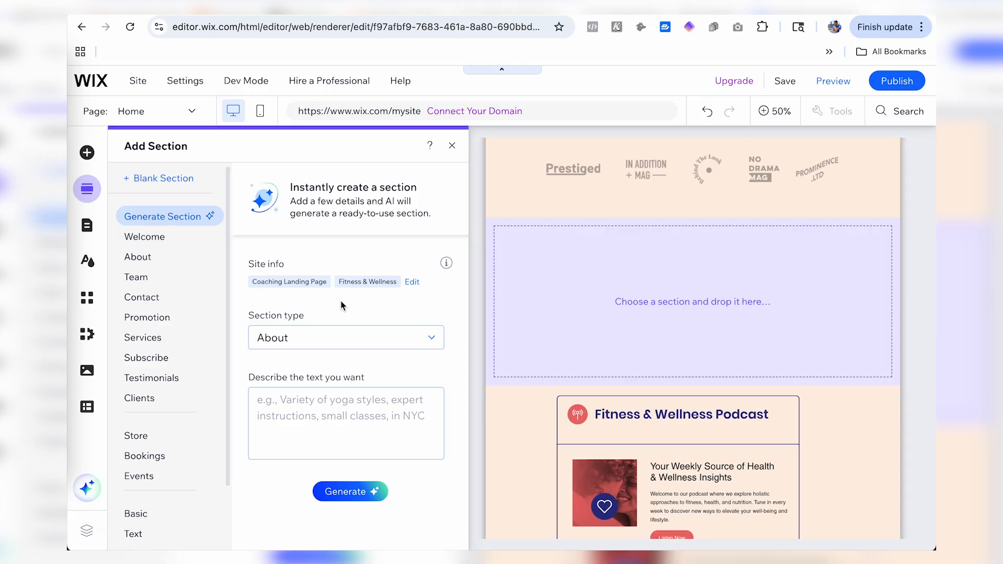
left_click(348, 346)
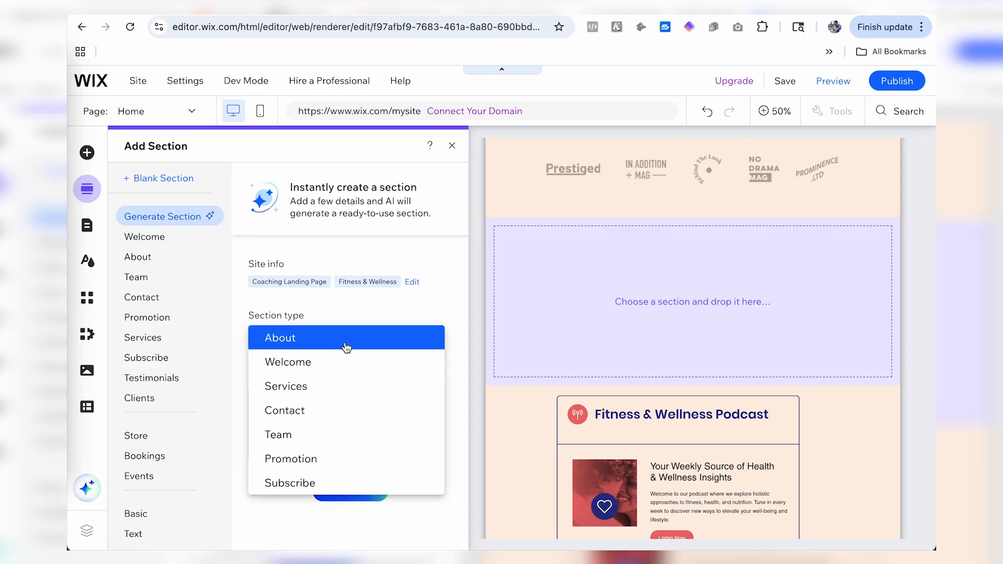
left_click(449, 286)
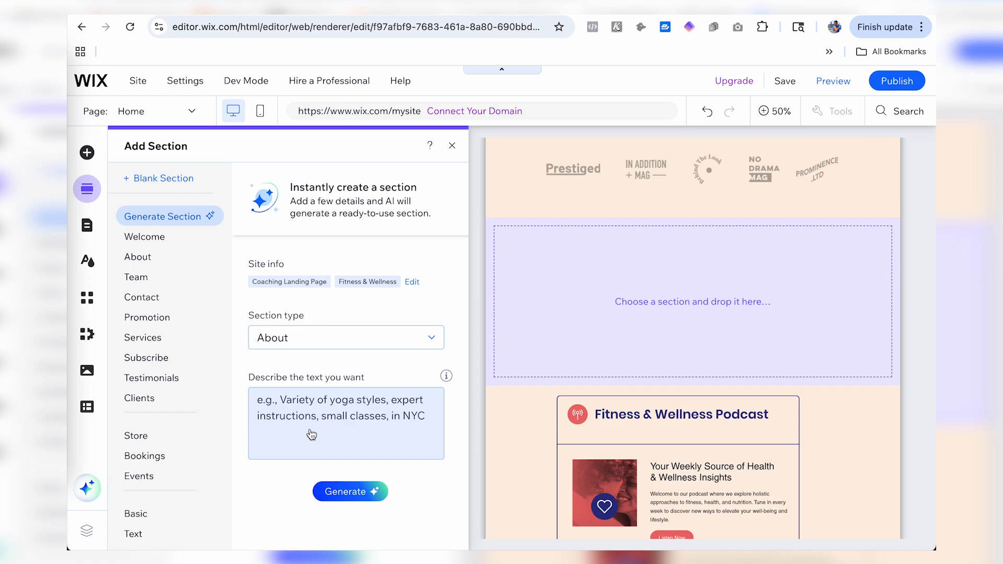
left_click(451, 146)
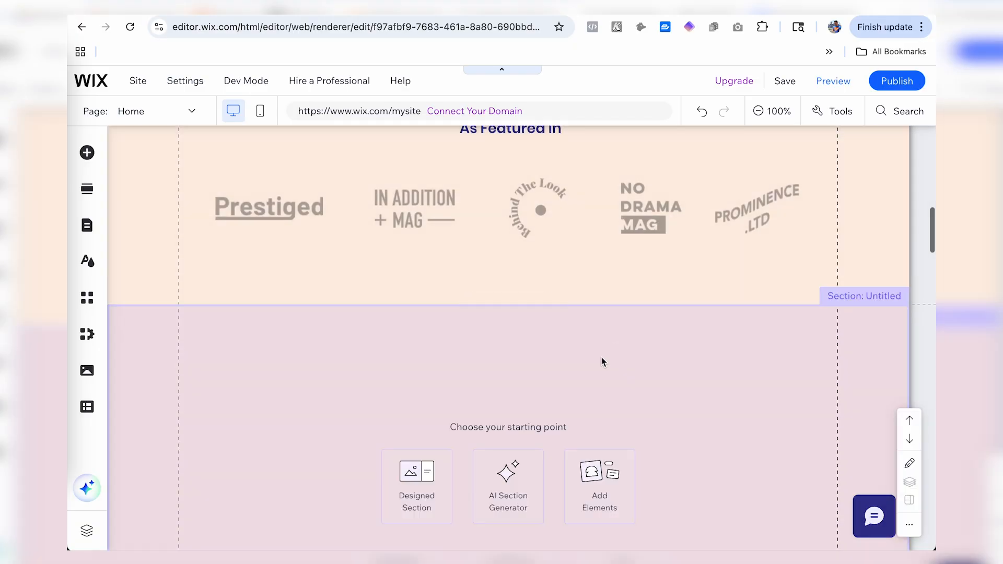
Step: Examine the elements available for the new section, covering Text, Button, Strip, Box, Contact & Forms and Gallery
left_click(571, 417)
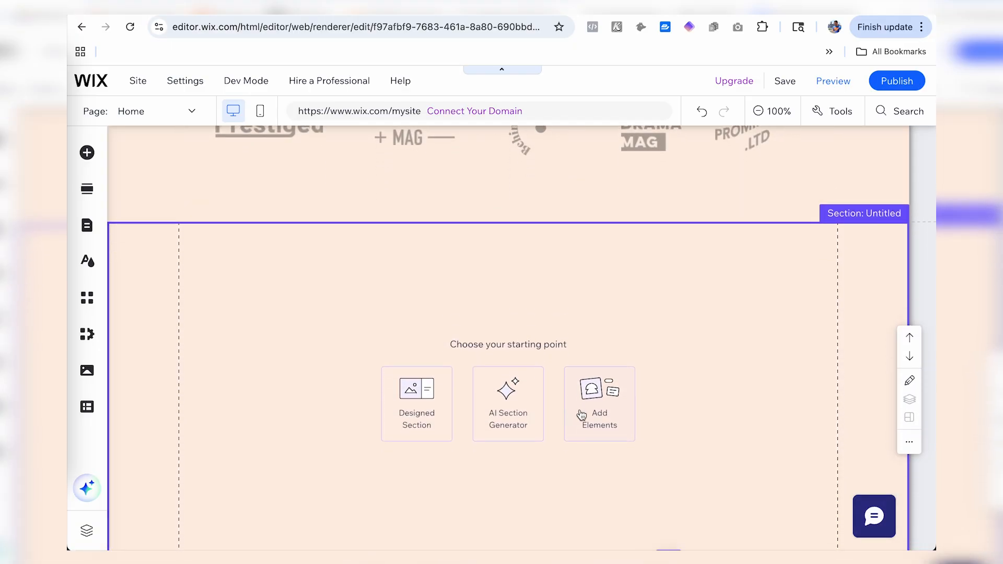
left_click(590, 412)
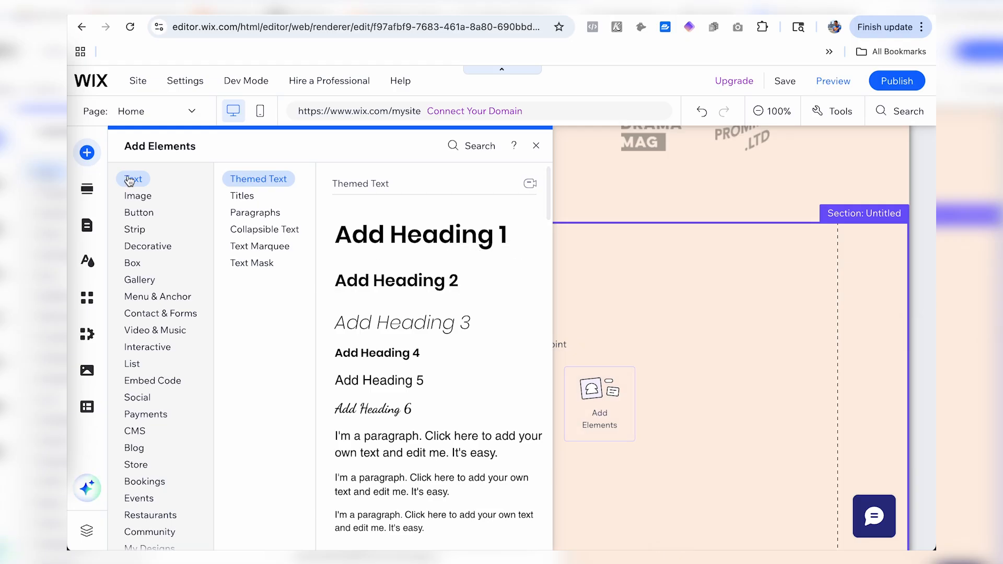
left_click(140, 213)
left_click(143, 236)
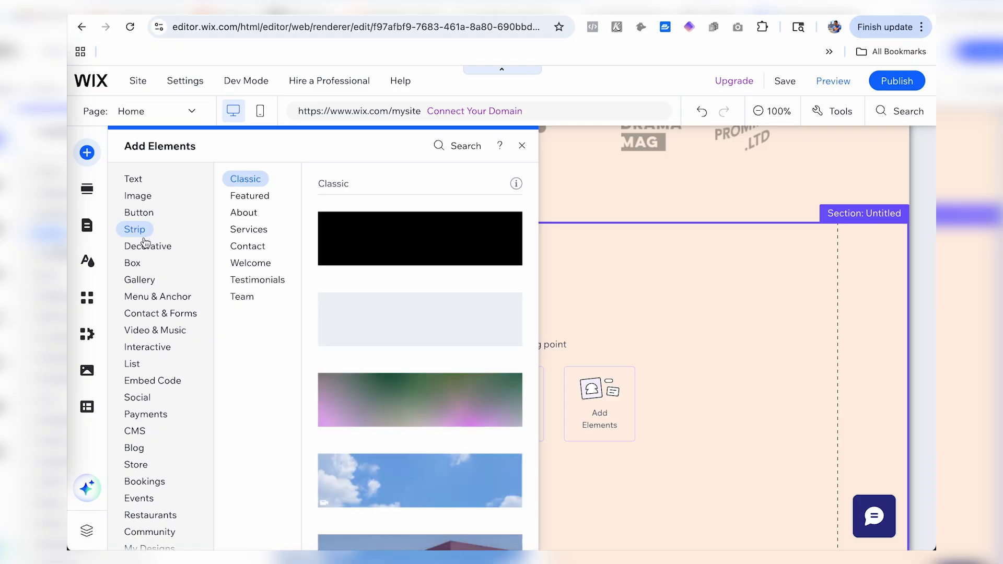
left_click(140, 264)
left_click(149, 314)
left_click(143, 284)
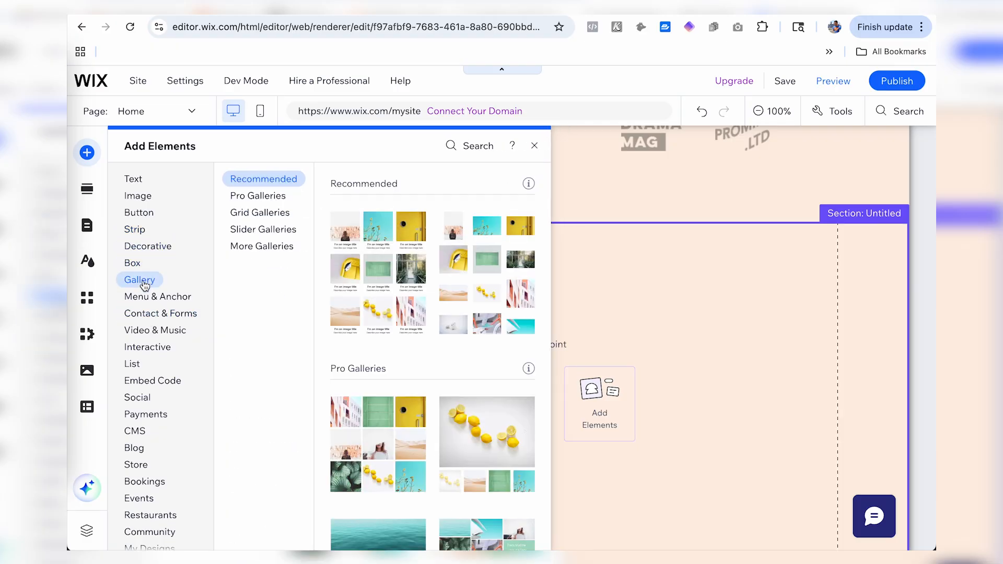
Step: Examine the Interactive, Video & Music, List, Social, Blog and Bookings elements without adding one to the section
left_click(141, 347)
left_click(143, 330)
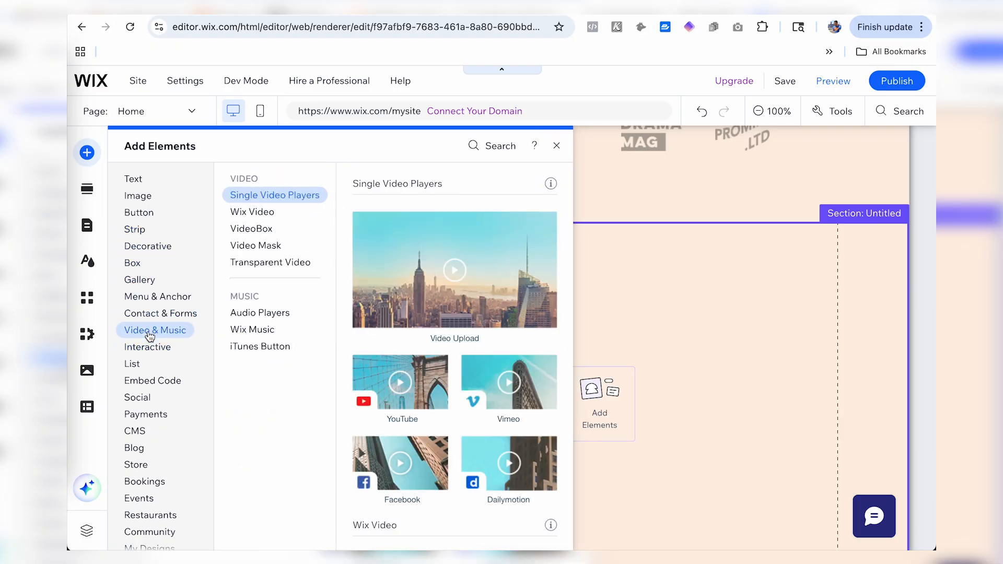
left_click(143, 365)
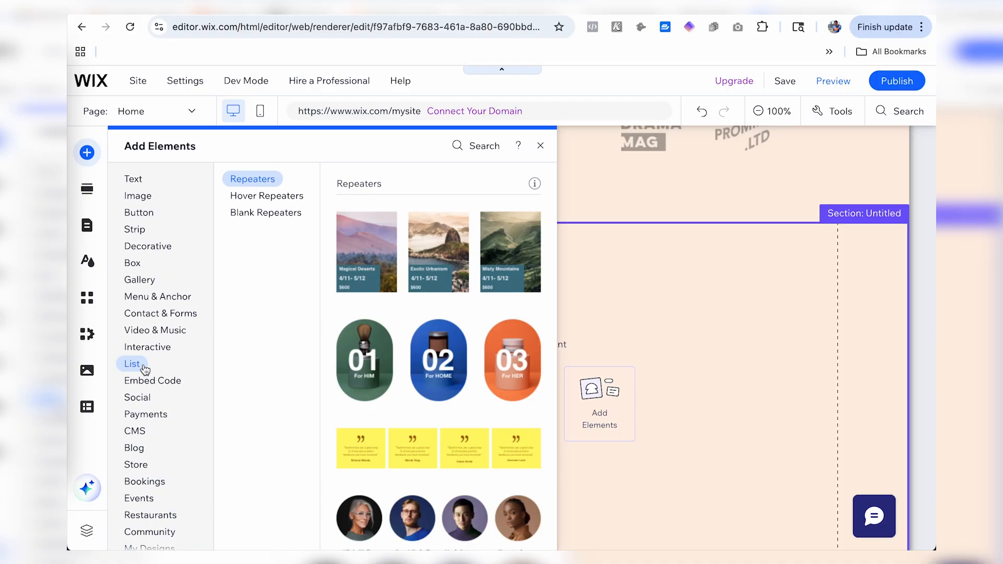
left_click(145, 396)
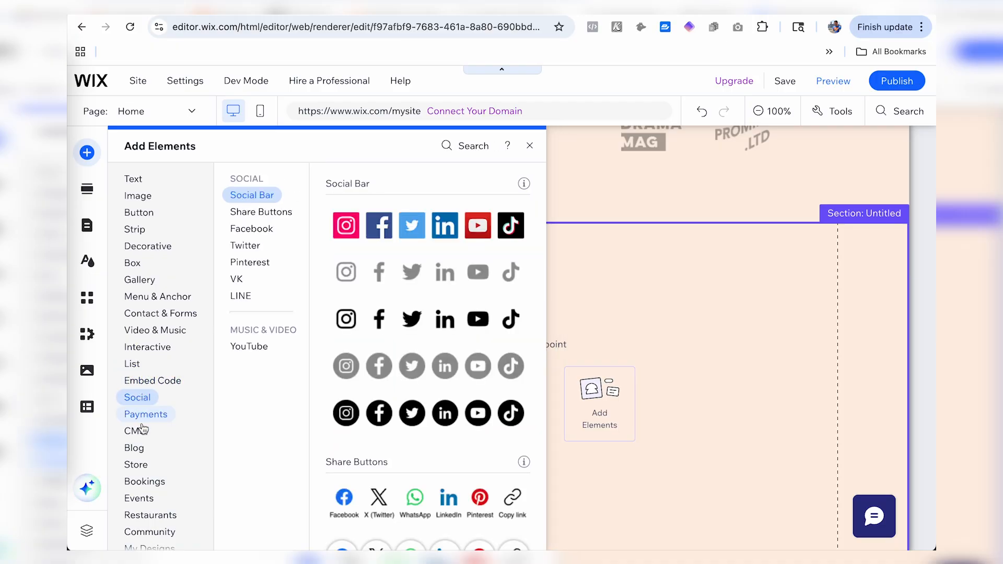
left_click(135, 447)
left_click(144, 481)
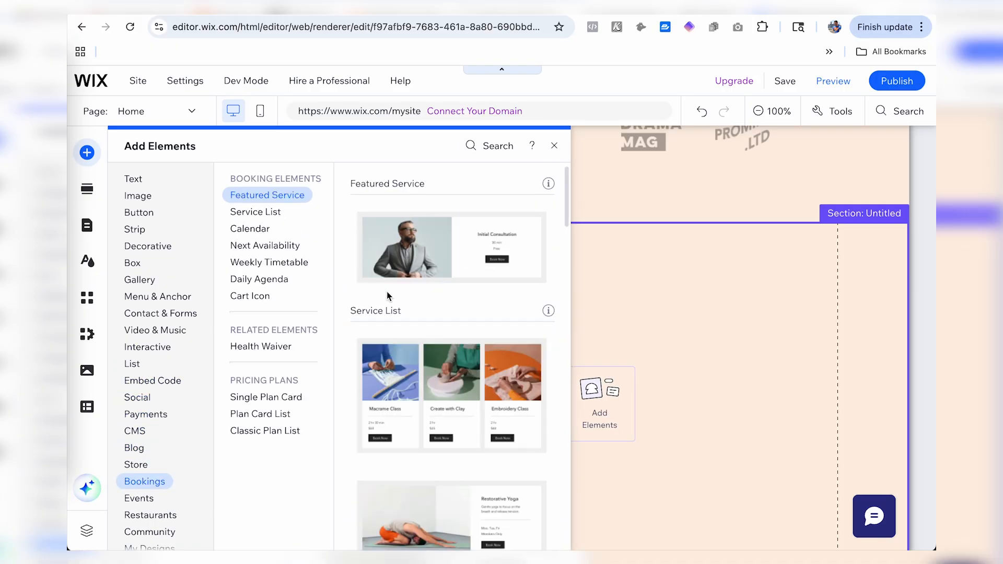
left_click(554, 148)
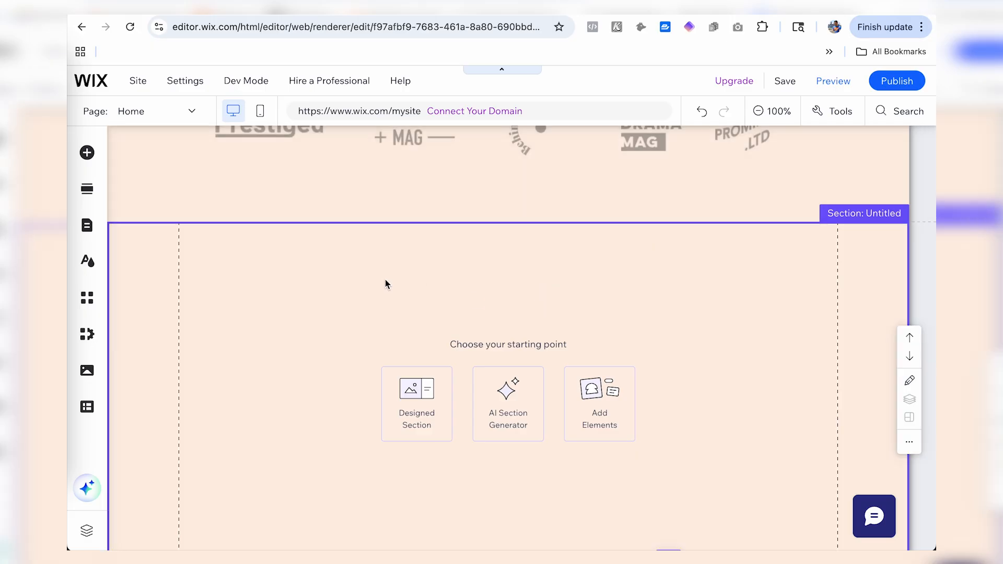
Step: Slightly reduce the height of the empty section above the Fitness & Wellness Podcast
scroll(384, 284, "down", 4)
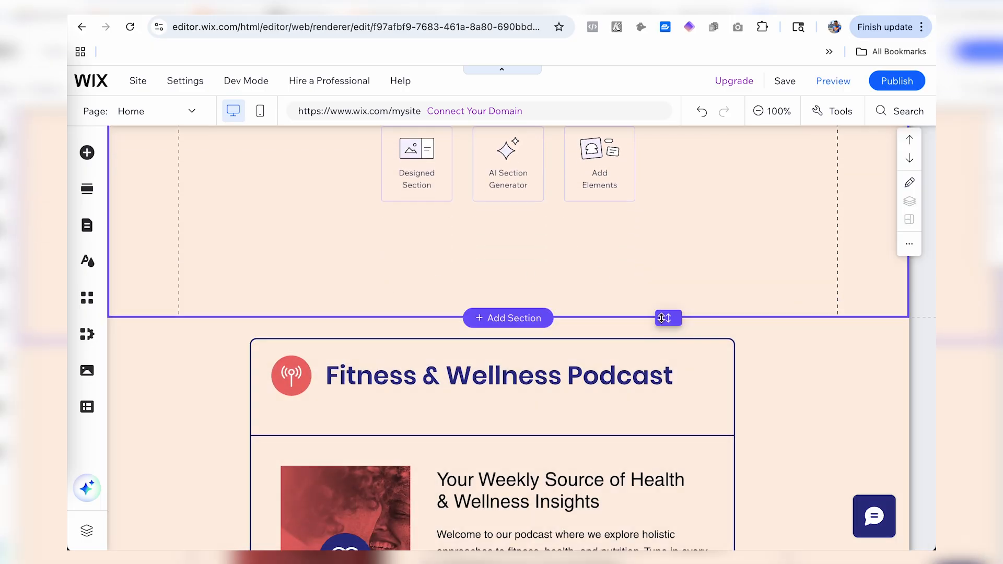
left_click_drag(664, 318, 649, 297)
scroll(631, 184, "down", 10)
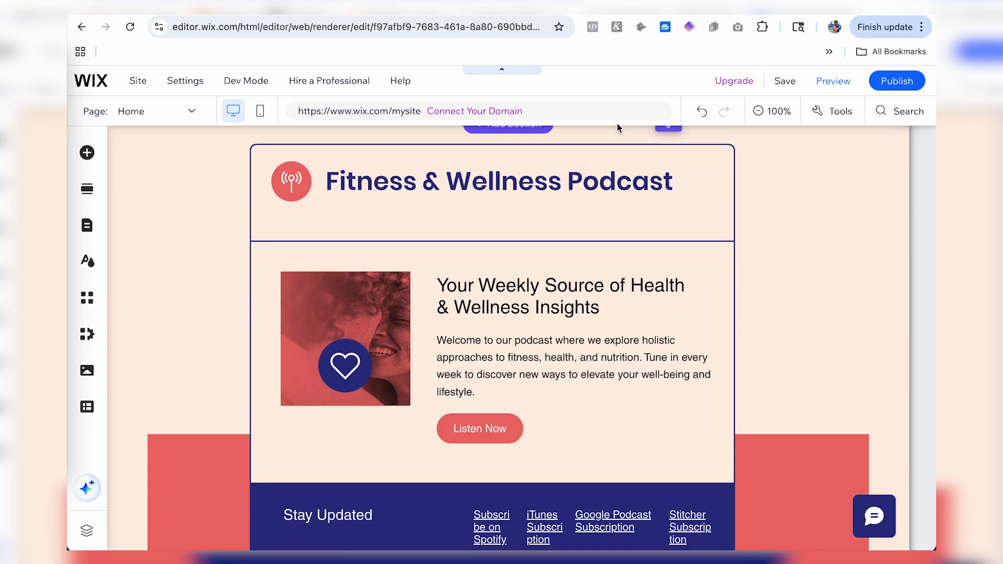
Step: Open Quick Edit for the podcast and Coaching Services section and review its background, vector art and title settings
scroll(624, 226, "down", 5)
scroll(747, 177, "up", 6)
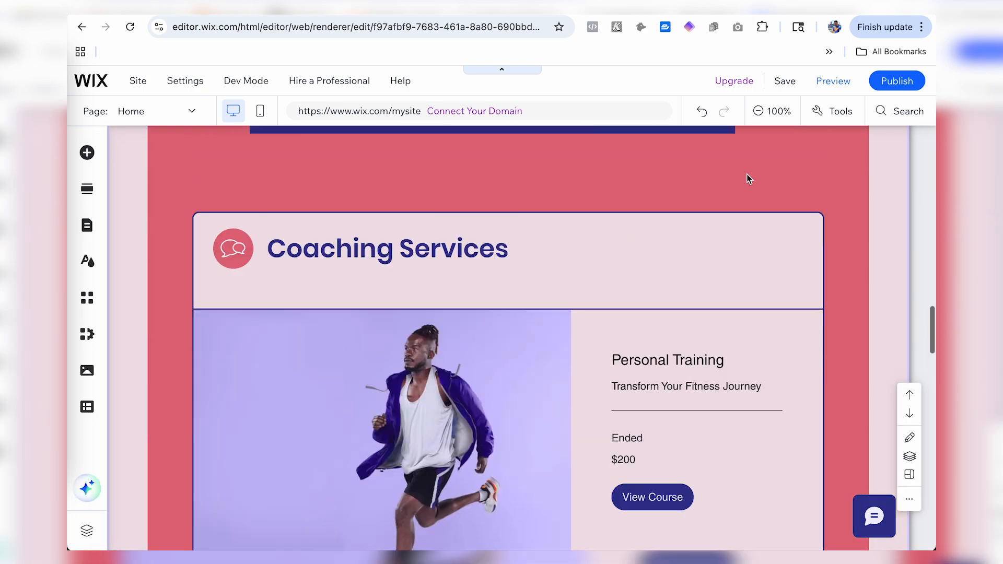
scroll(649, 335, "up", 7)
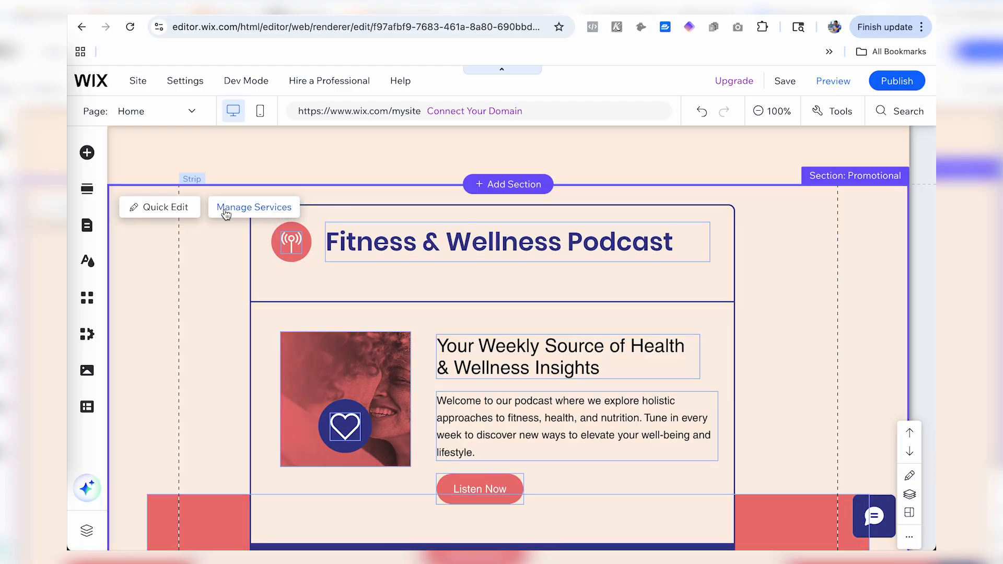
left_click(179, 208)
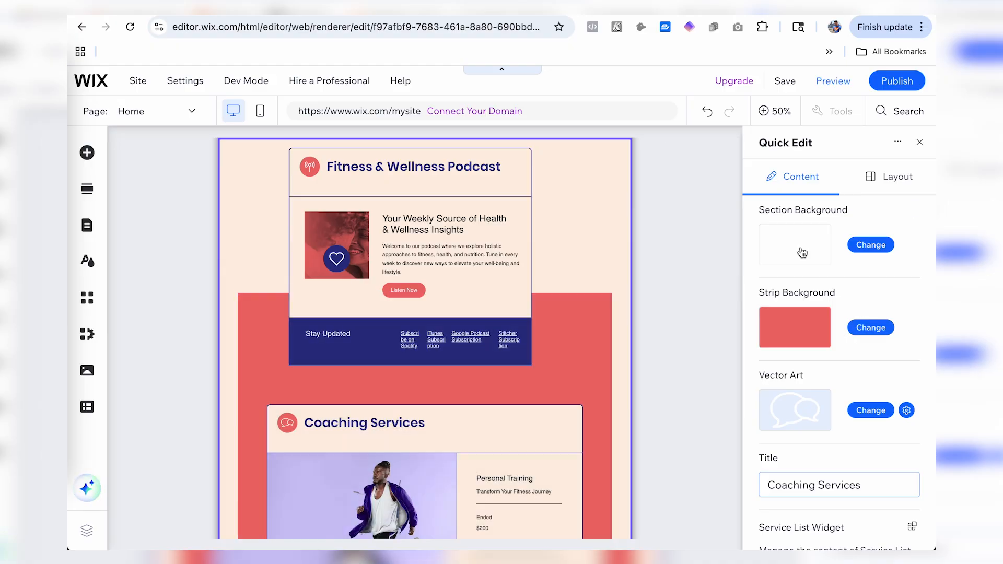
scroll(802, 253, "down", 2)
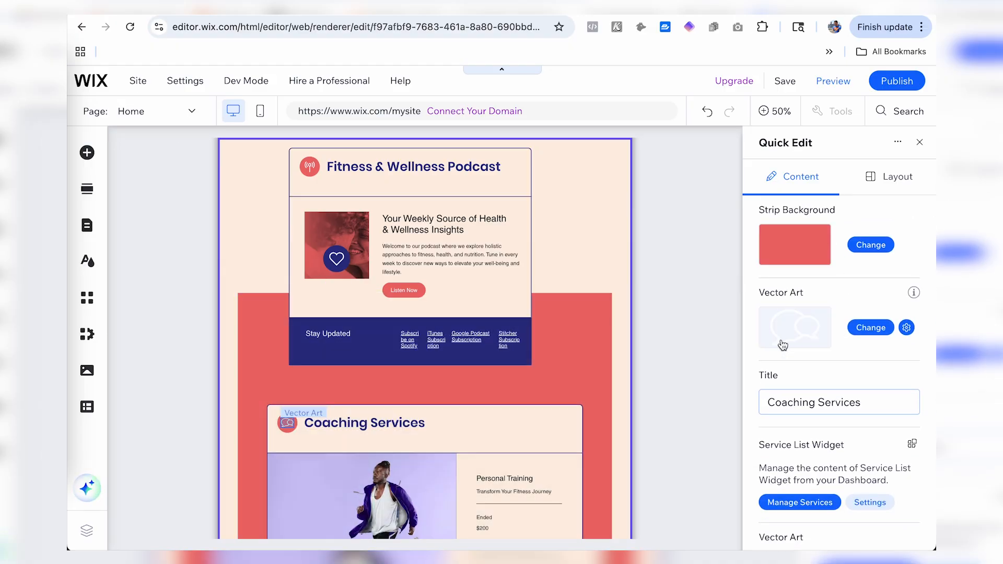
scroll(633, 415, "down", 1)
scroll(633, 415, "down", 10)
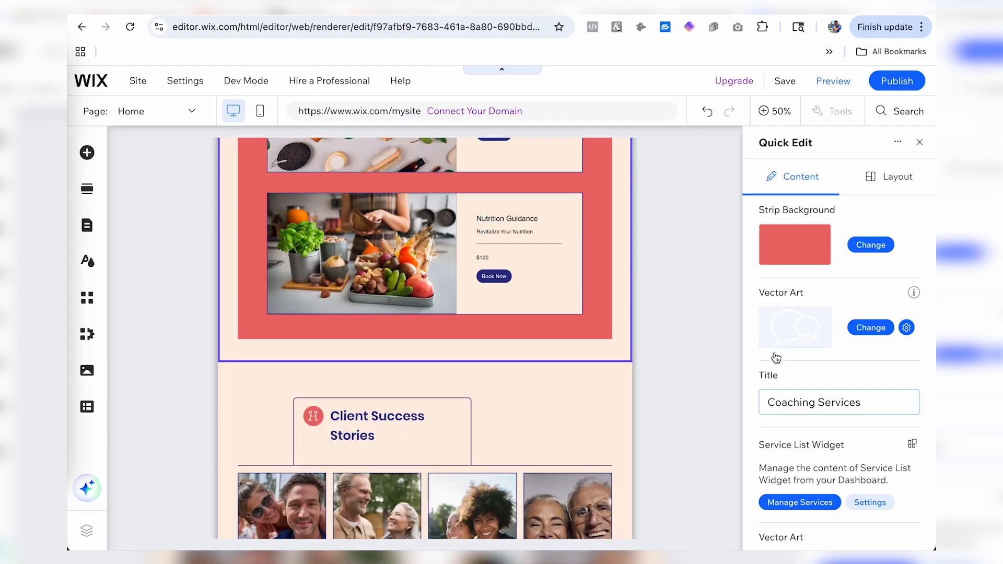
scroll(805, 400, "down", 1)
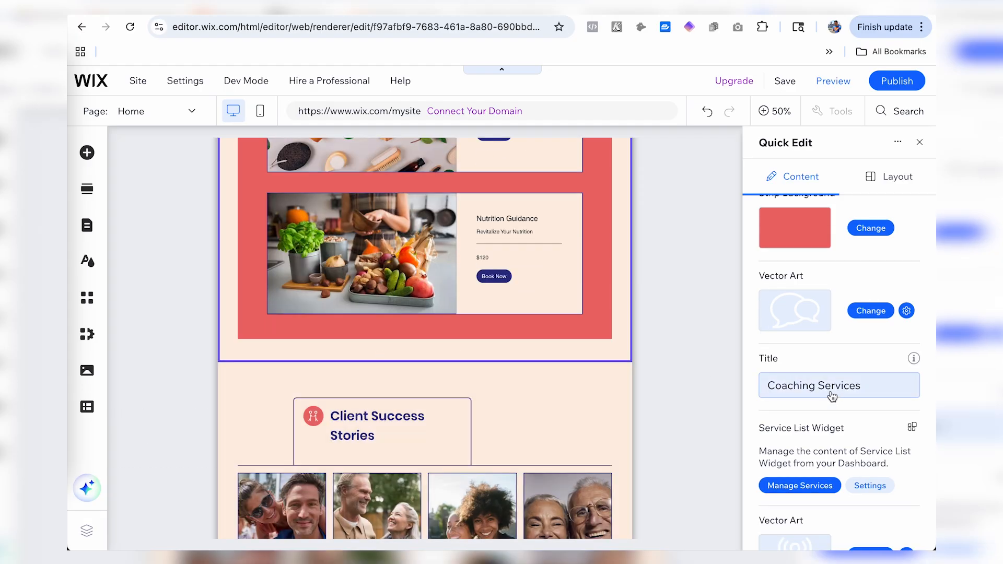
scroll(569, 340, "up", 4)
scroll(570, 339, "up", 8)
scroll(569, 337, "down", 2)
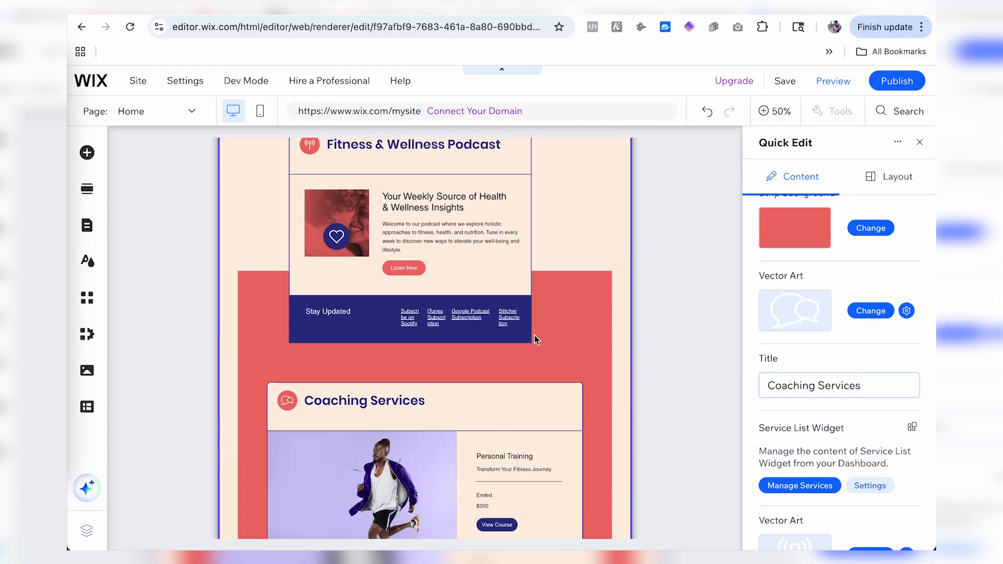
Step: Replace "Coaching" in the services title so it reads "Wellness Services"
left_click(833, 385)
left_click(849, 387)
left_click(849, 390)
double_click(785, 414)
type("Well")
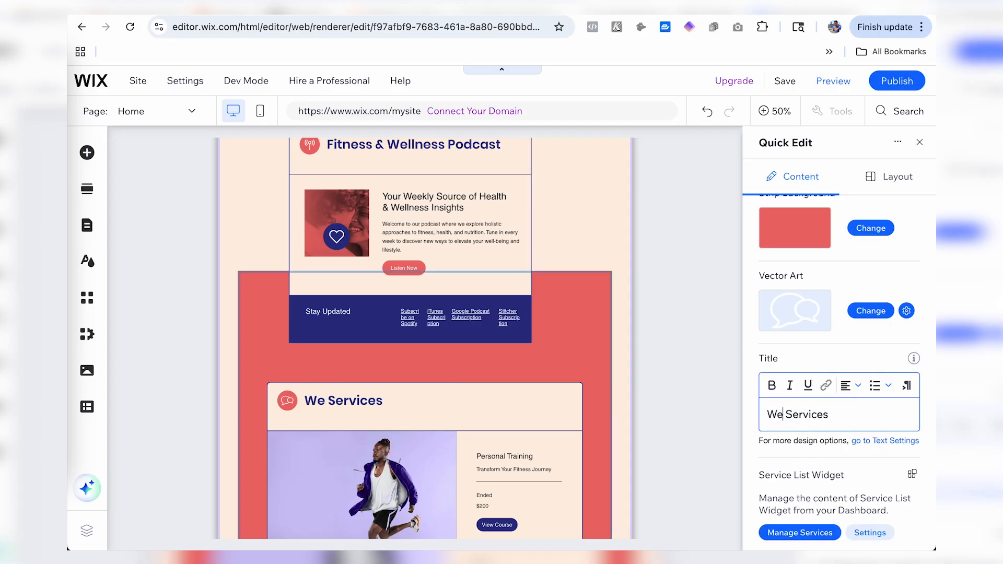
type("ness")
left_click(727, 422)
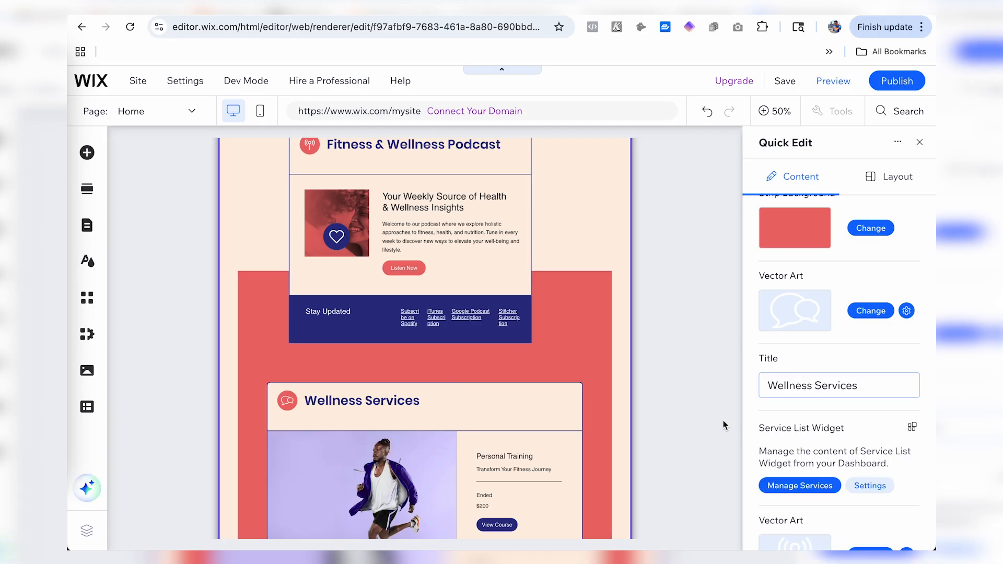
Step: Review the section's remaining editable paragraphs and button, plus the Client Success Stories and footer areas of the page
scroll(725, 424, "down", 3)
scroll(644, 421, "down", 10)
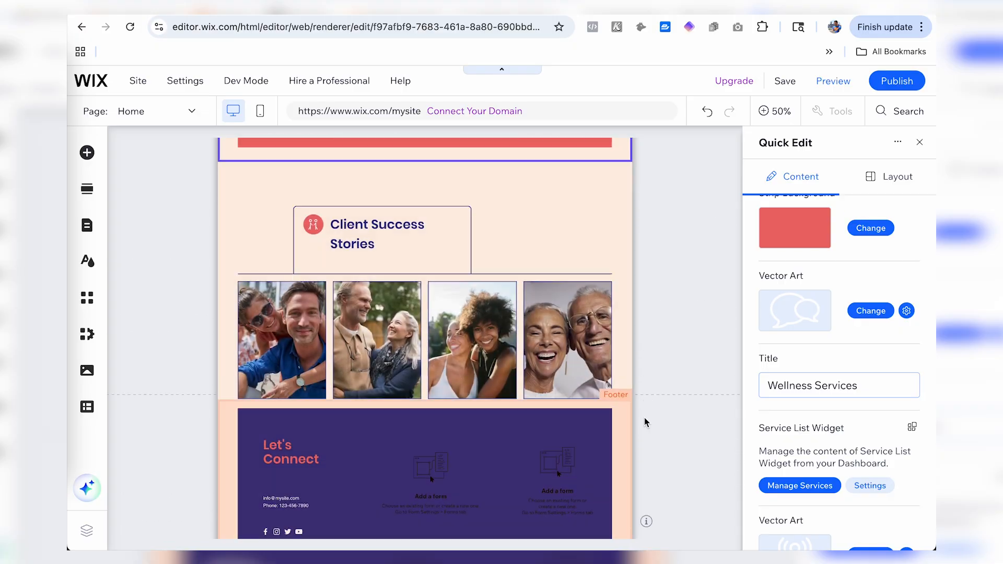
scroll(858, 410, "down", 1)
scroll(857, 410, "down", 10)
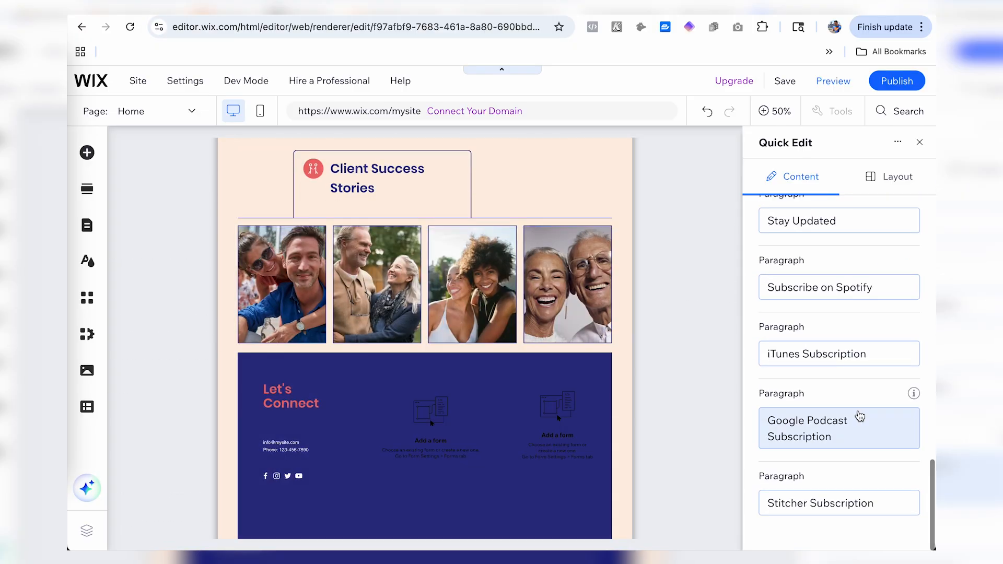
scroll(859, 415, "up", 2)
scroll(859, 415, "up", 1)
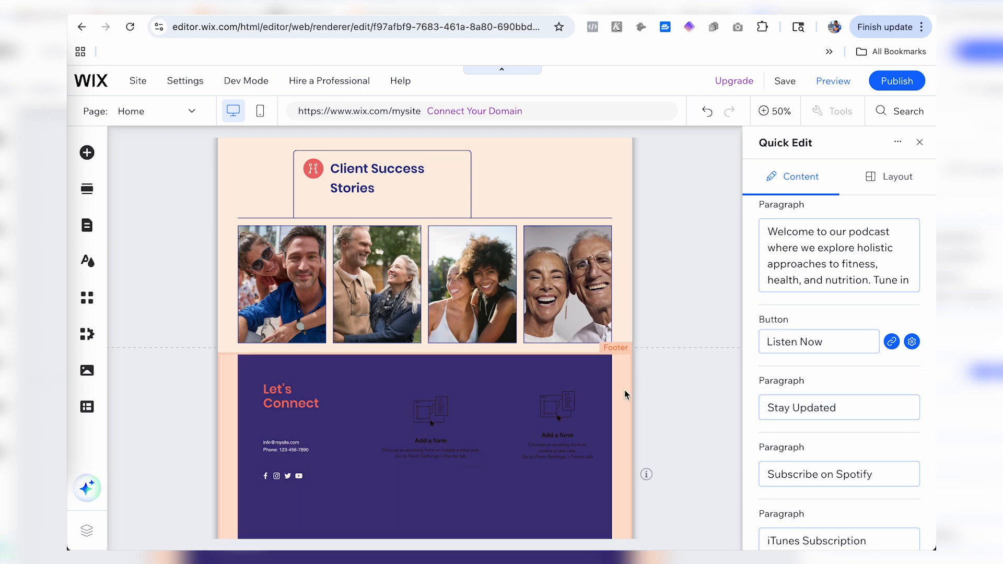
scroll(625, 390, "down", 2)
scroll(624, 390, "up", 2)
scroll(624, 390, "up", 15)
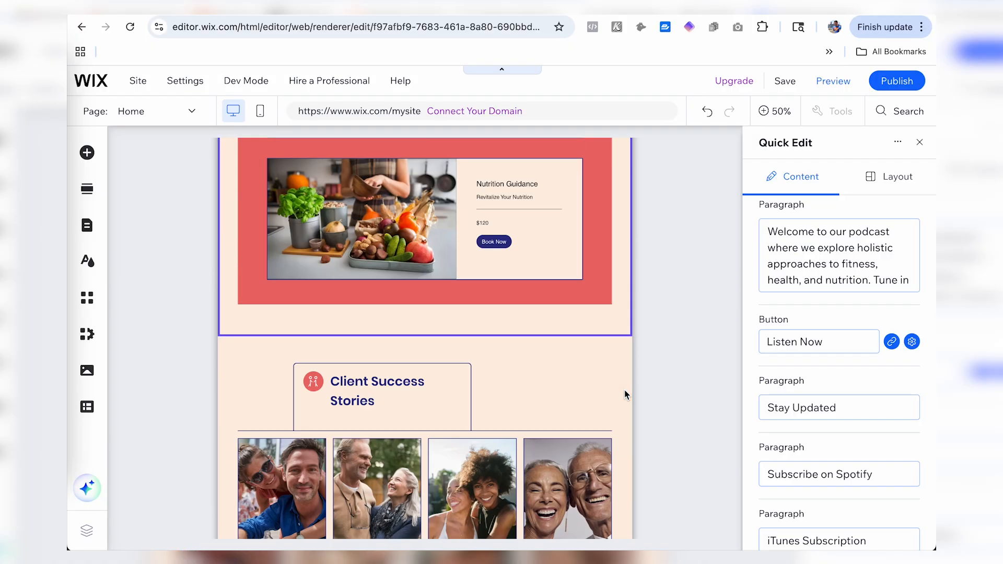
scroll(625, 390, "down", 2)
scroll(625, 390, "up", 2)
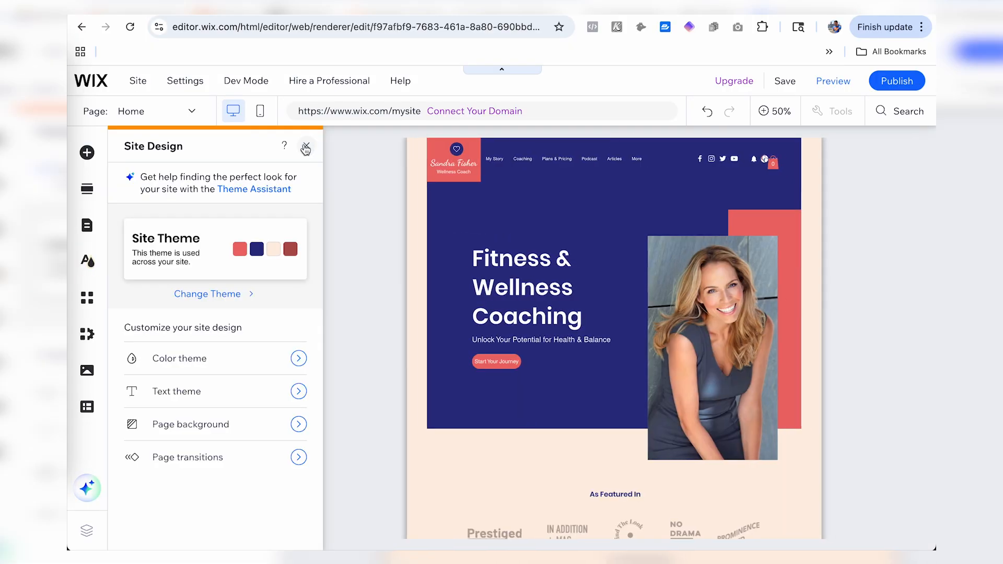
Step: Close the site design settings and compare the homepage at 100% and 50% zoom
left_click(304, 146)
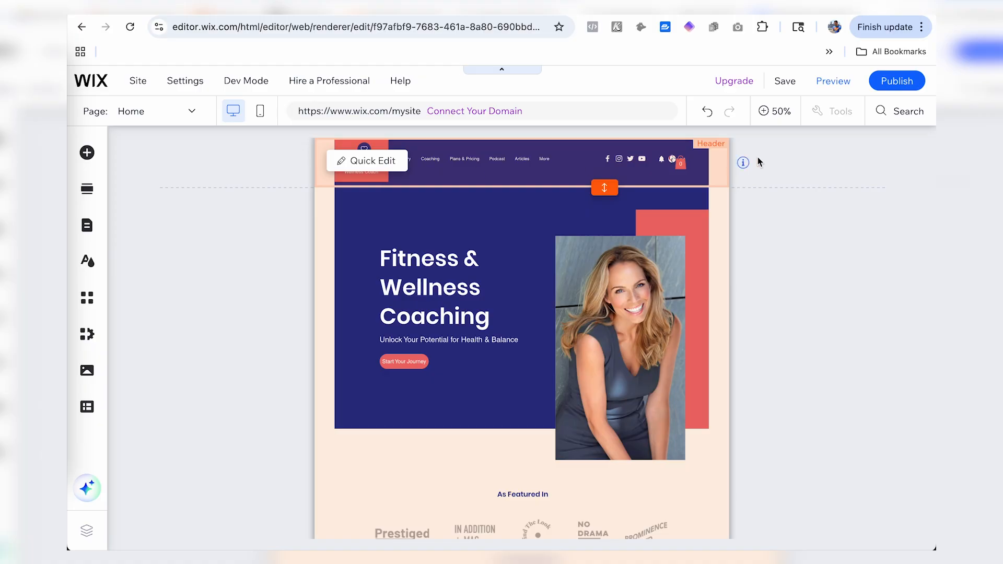
left_click(779, 111)
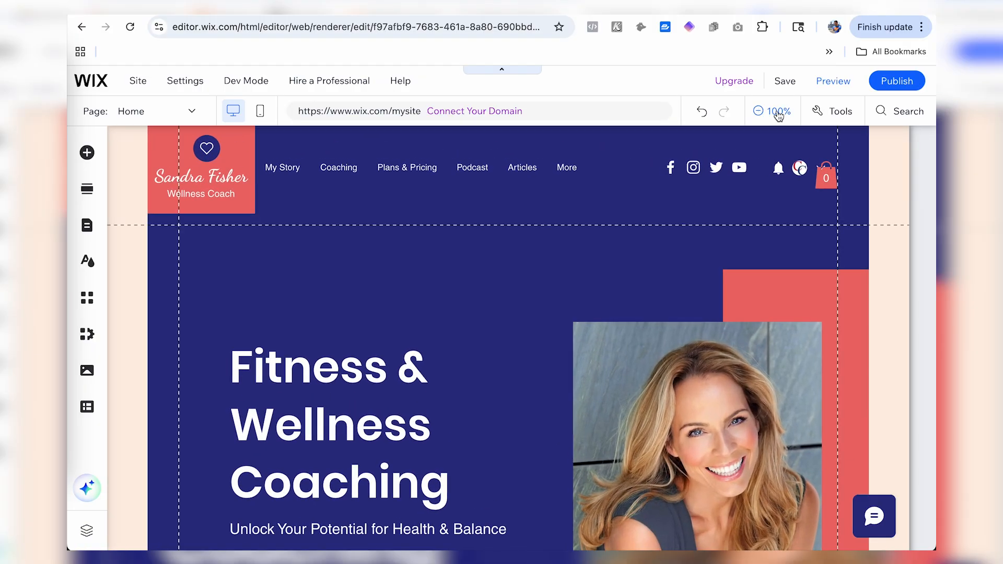
left_click(778, 111)
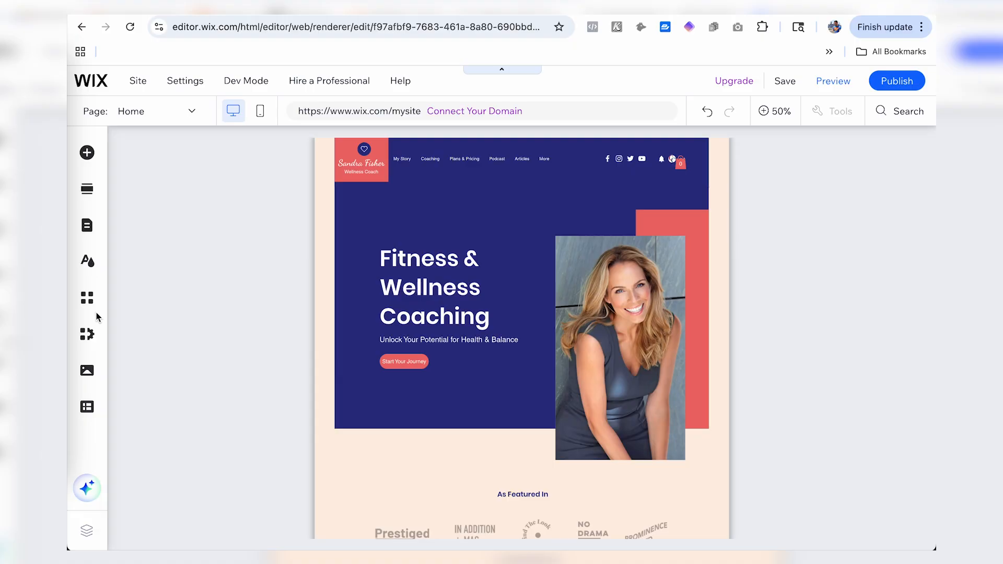
Step: Try the Energetic, Retro vibrant and Eclectic featured themes on the site
left_click(86, 264)
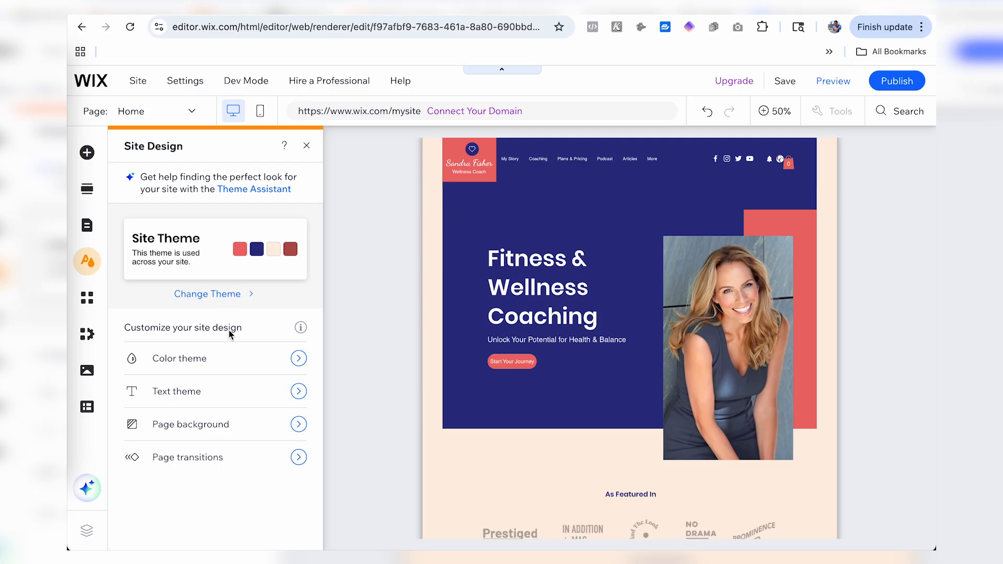
left_click(212, 293)
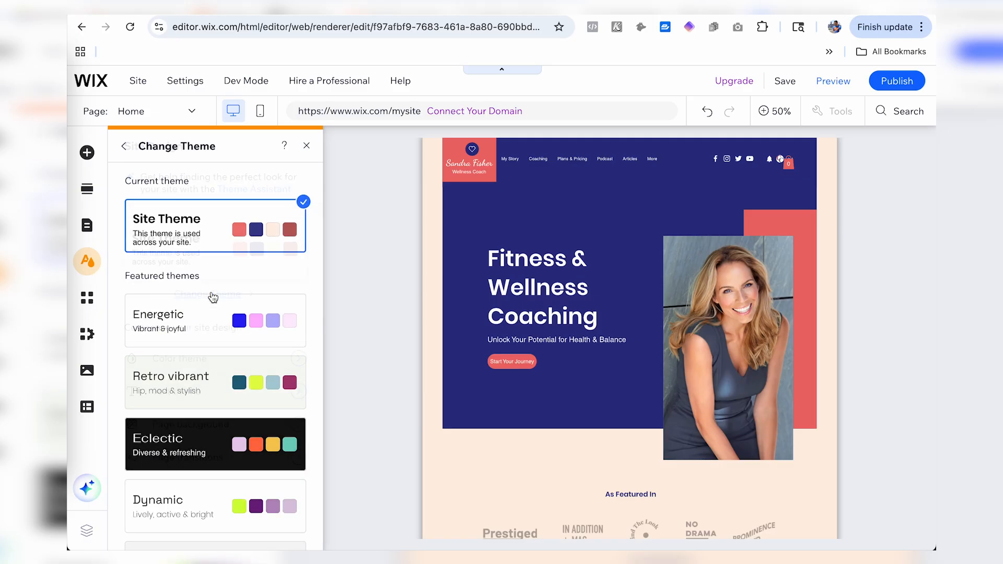
left_click(213, 318)
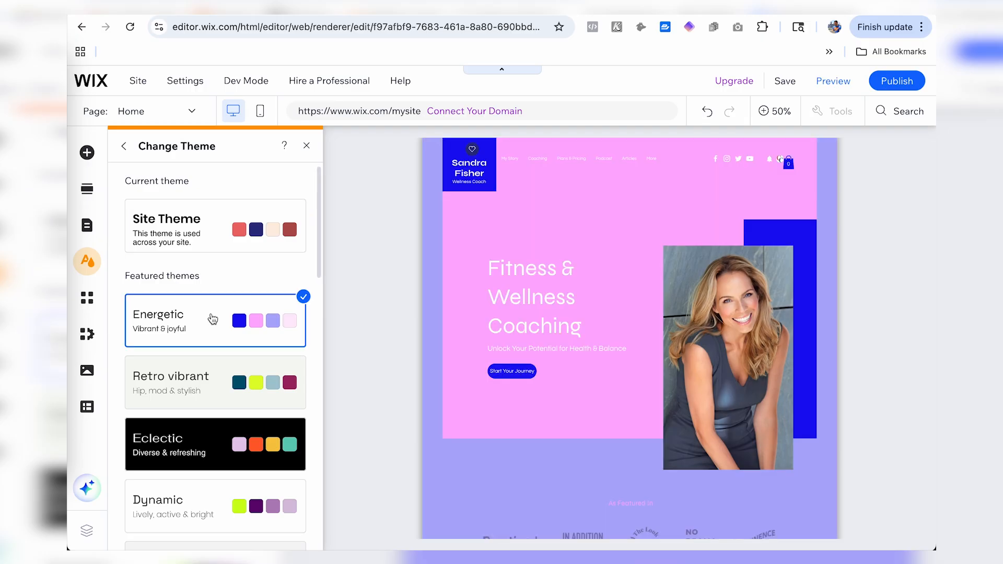
scroll(213, 318, "down", 2)
left_click(212, 319)
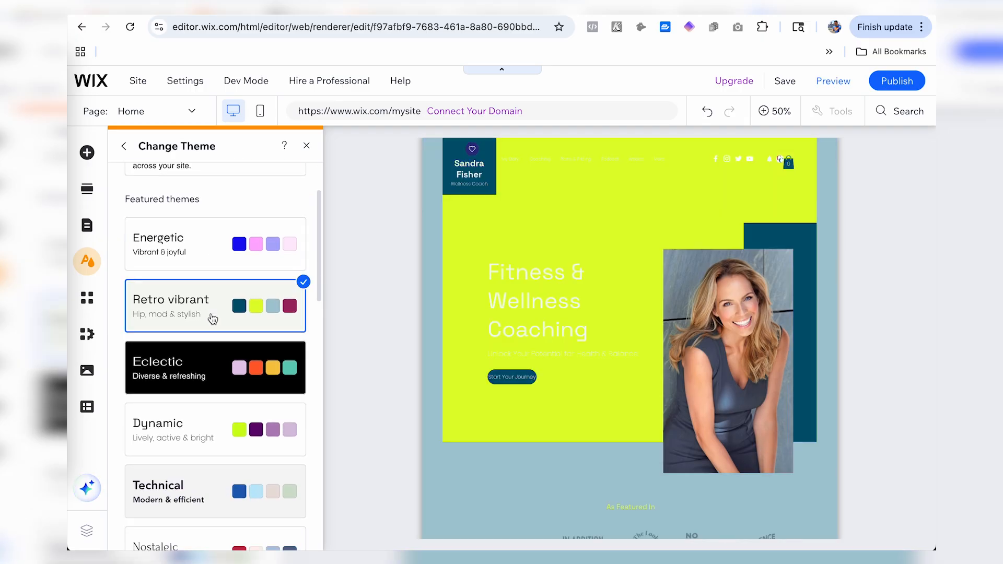
scroll(213, 318, "down", 1)
left_click(212, 319)
scroll(213, 319, "down", 1)
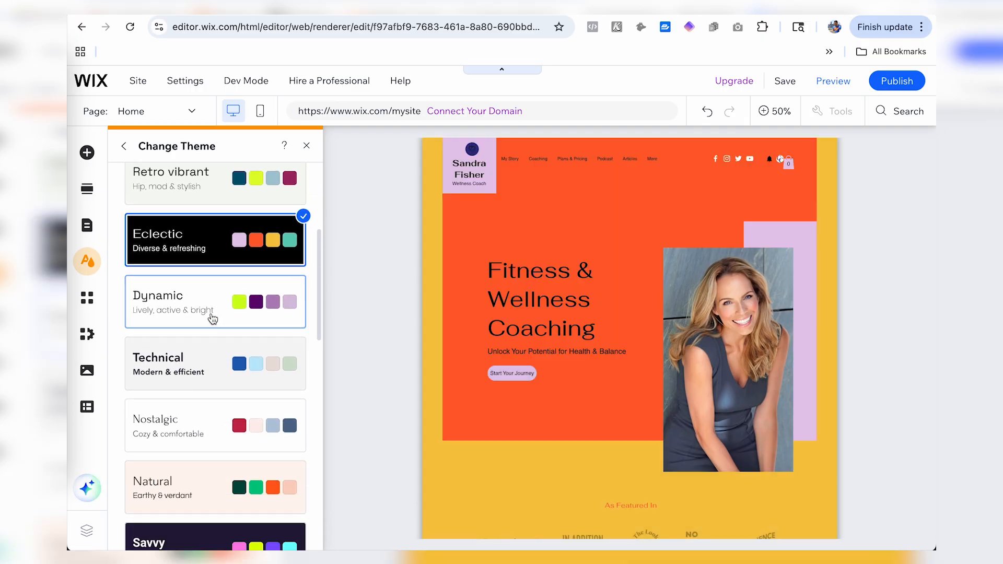
Step: Try the Dynamic, Technical and Savvy featured themes on the site
left_click(212, 319)
scroll(213, 319, "down", 1)
left_click(213, 318)
scroll(213, 319, "down", 1)
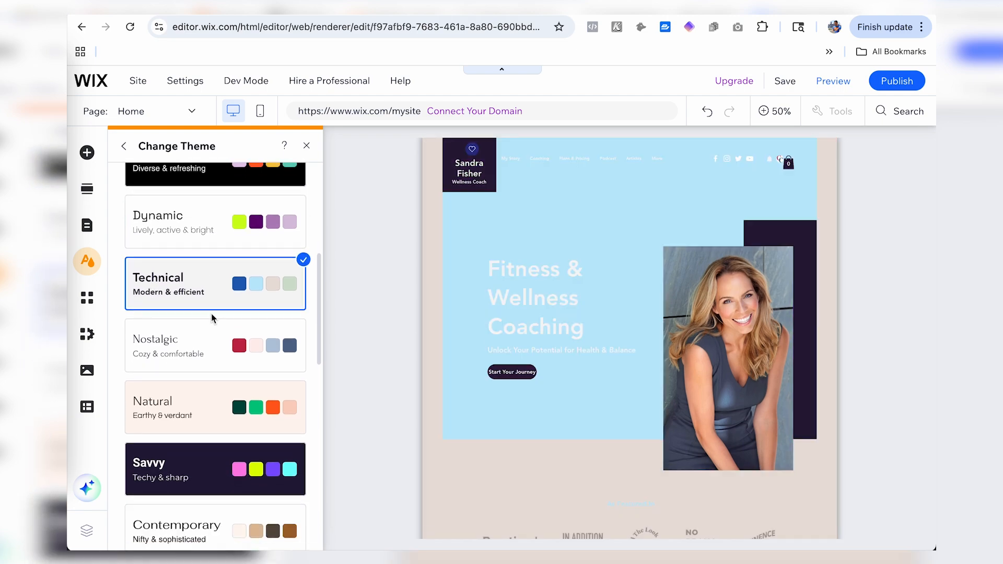
left_click(211, 402)
scroll(212, 402, "down", 1)
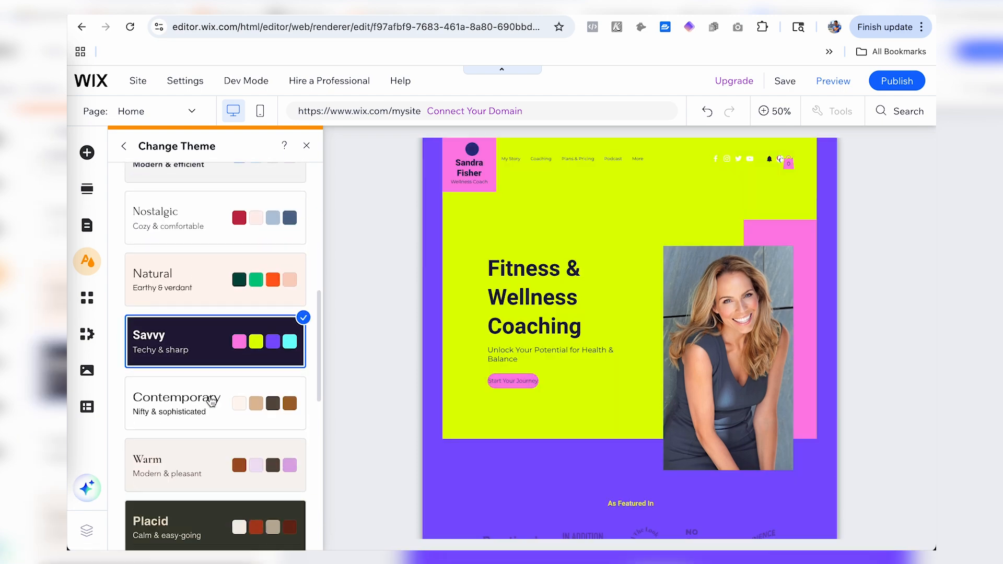
Step: Try the Contemporary and Warm featured themes on the site
left_click(212, 402)
scroll(212, 403, "down", 1)
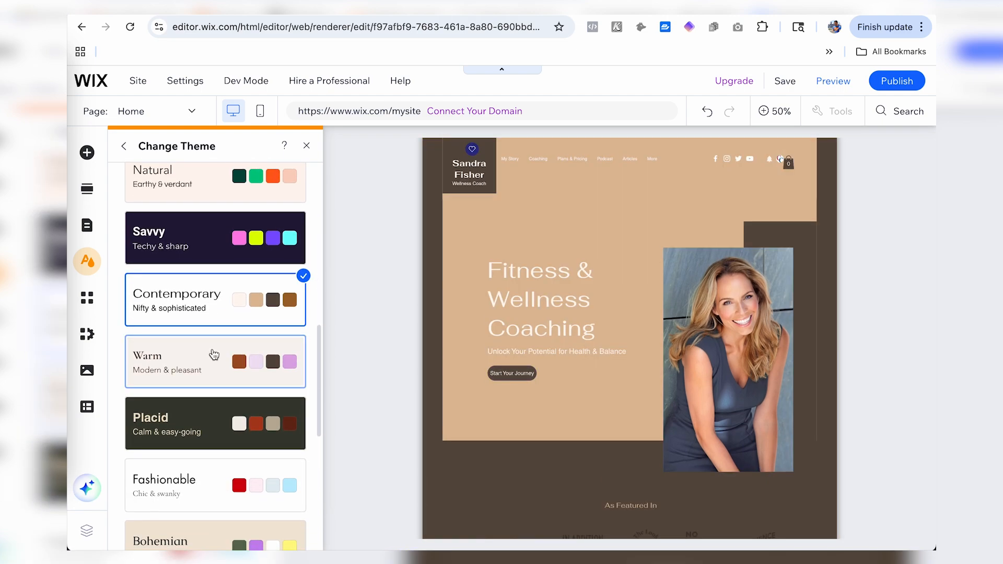
left_click(212, 354)
scroll(213, 355, "down", 2)
scroll(214, 355, "down", 3)
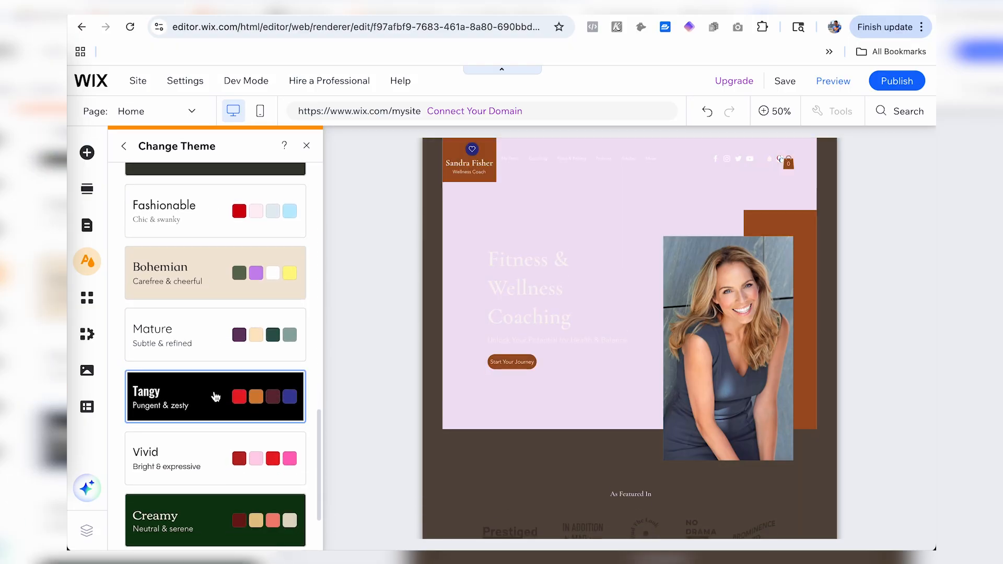
Step: Try the Tangy, Vivid and Creamy featured themes on the site
left_click(216, 397)
scroll(216, 397, "down", 2)
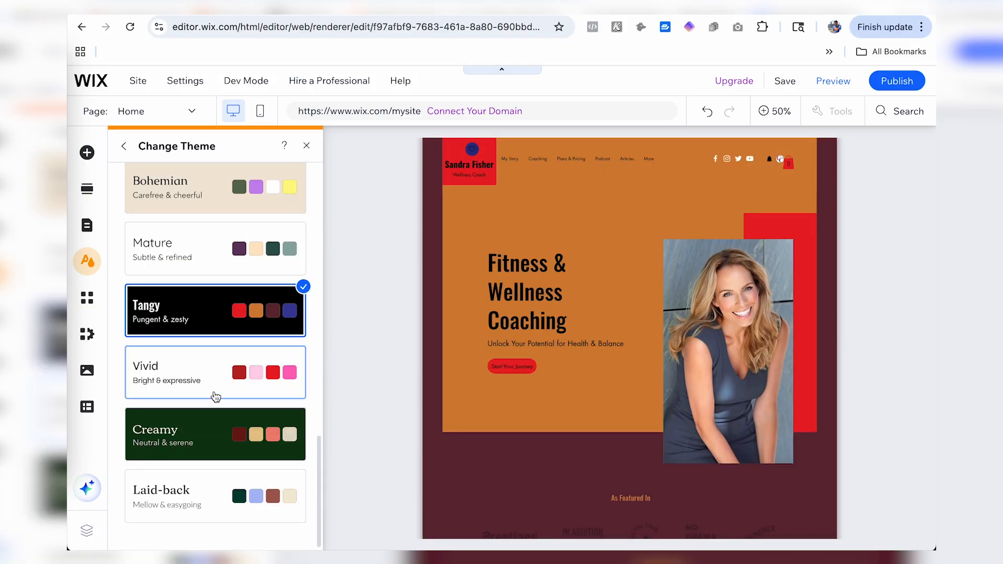
left_click(216, 397)
left_click(220, 444)
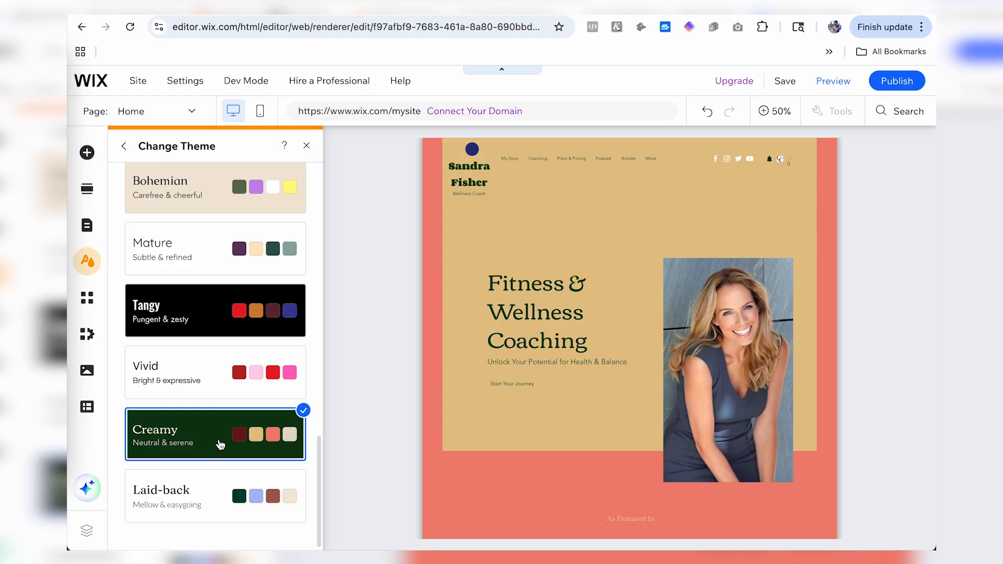
Step: Restore the original Site Theme and return to the site design overview
scroll(219, 444, "up", 10)
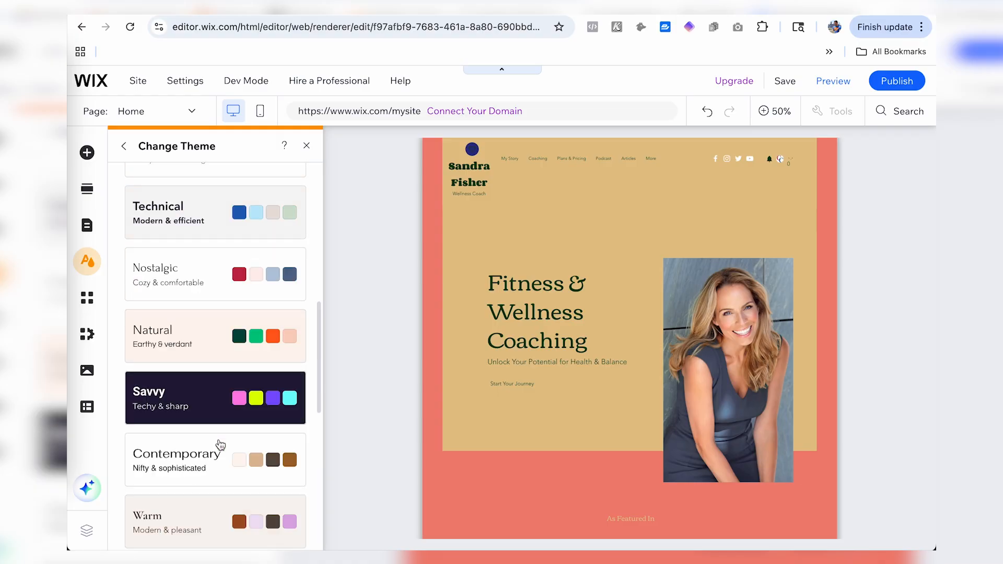
left_click(217, 225)
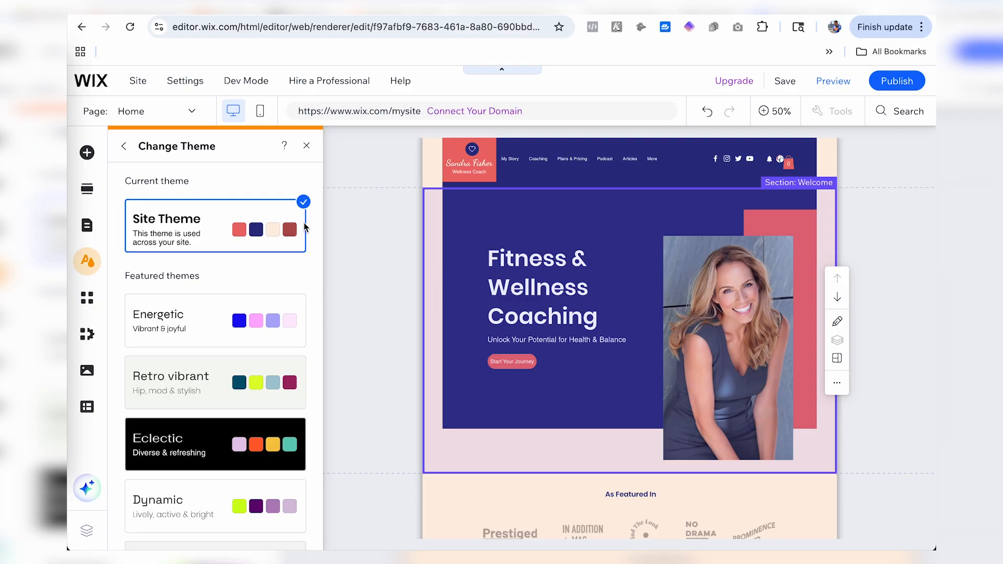
left_click(124, 146)
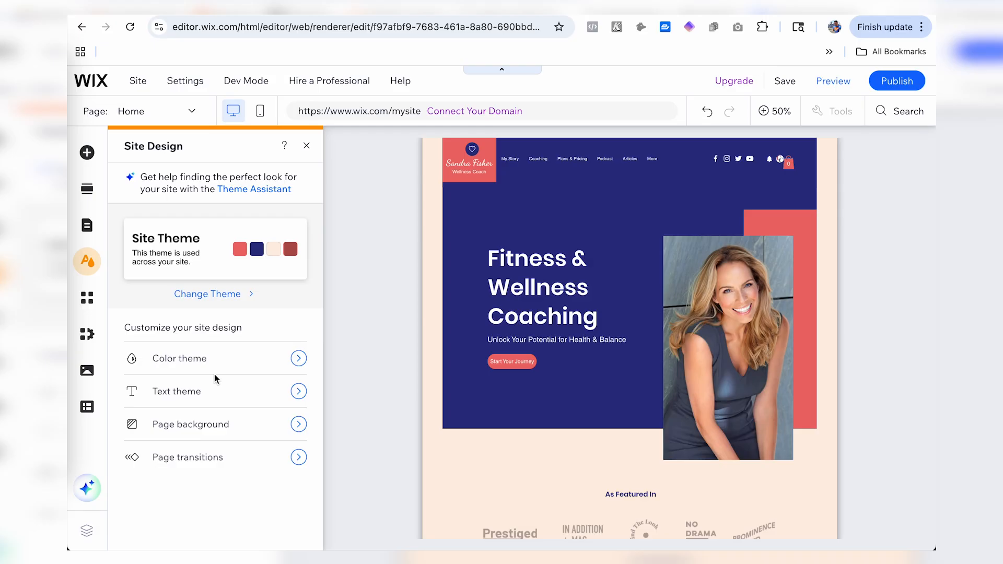
Step: Examine the text theme's heading and paragraph font settings
left_click(253, 395)
mouse_move(241, 308)
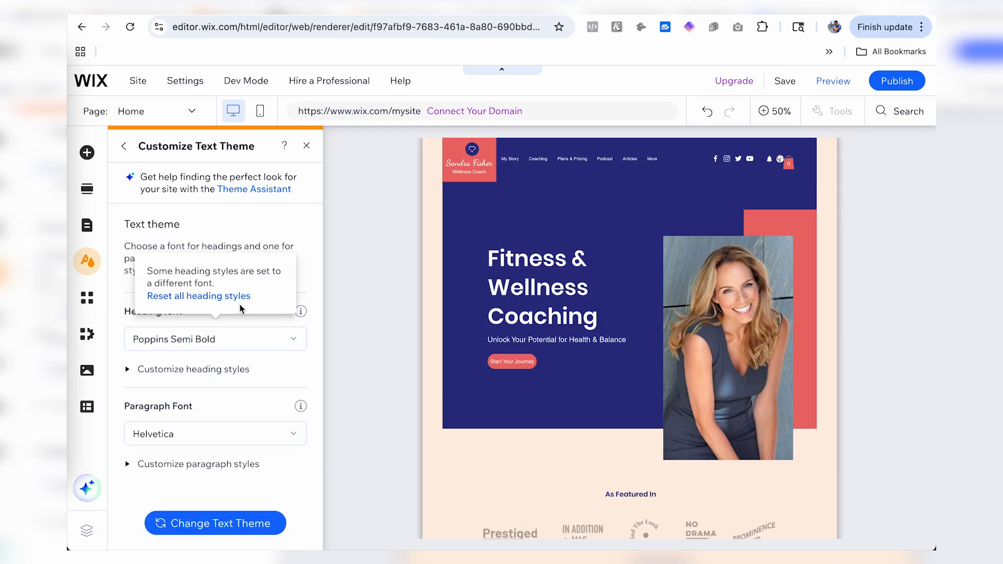
left_click(124, 145)
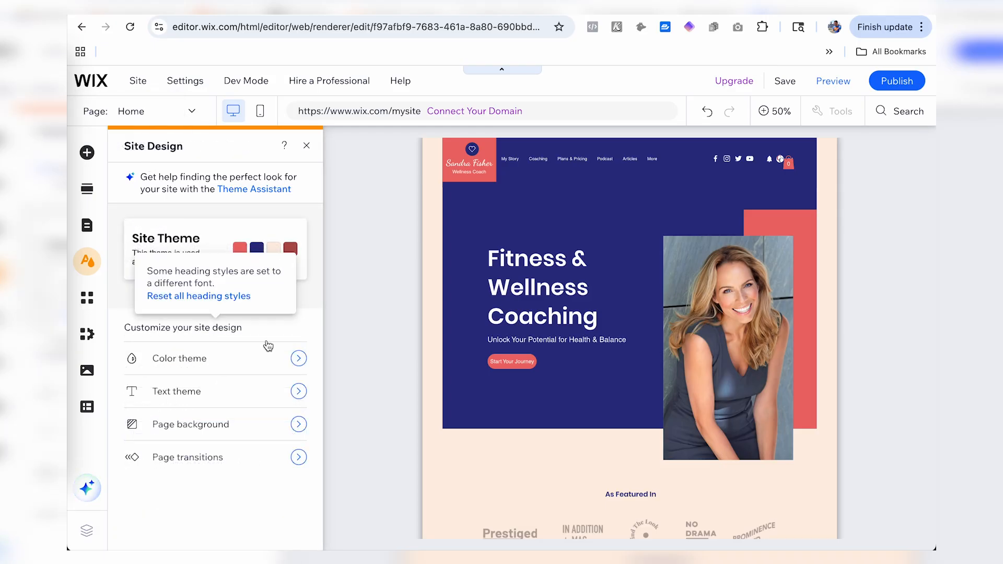
Step: Try the white orchid image from the selected backgrounds as the Home page background
left_click(248, 420)
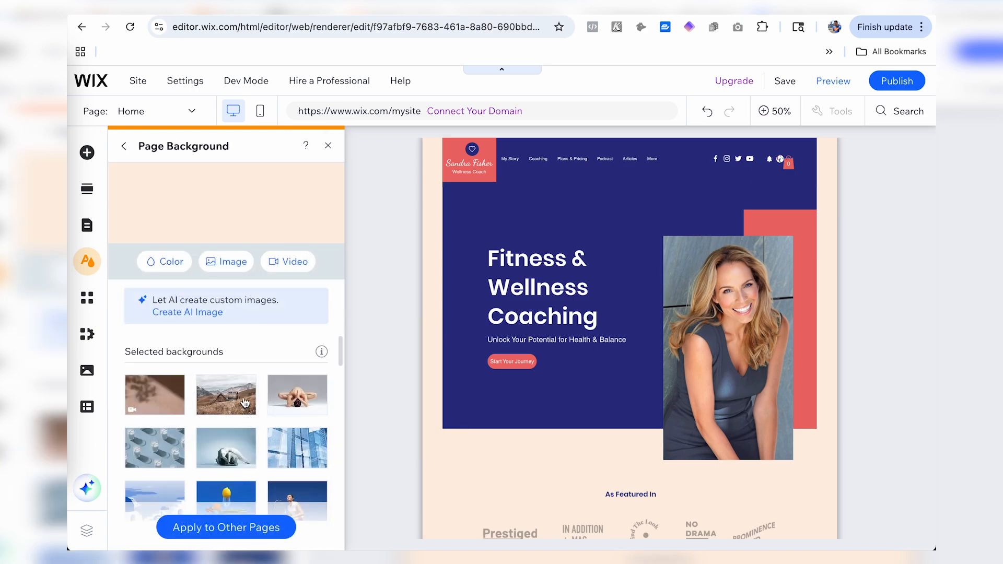
scroll(312, 467, "down", 3)
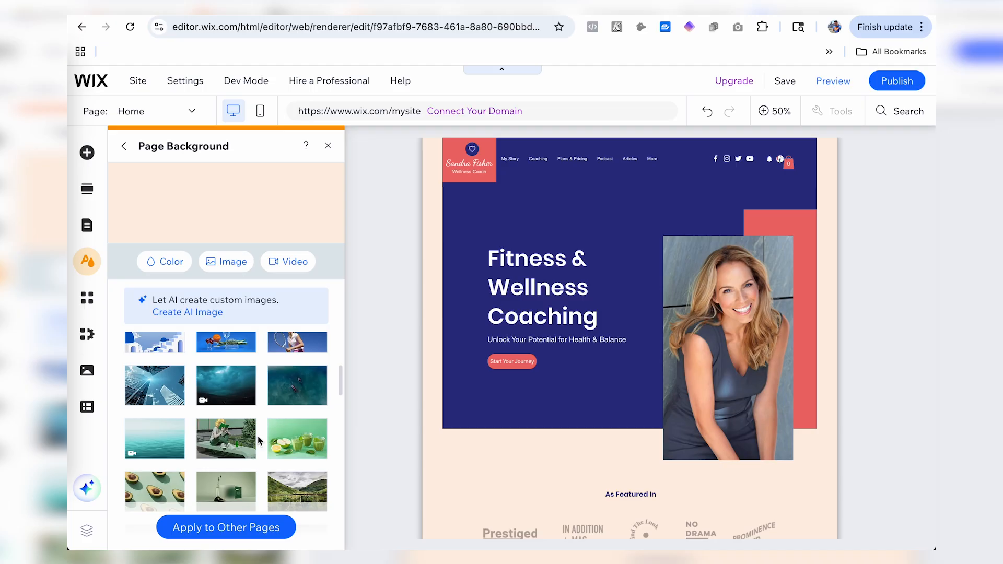
scroll(260, 442, "down", 3)
scroll(259, 442, "up", 1)
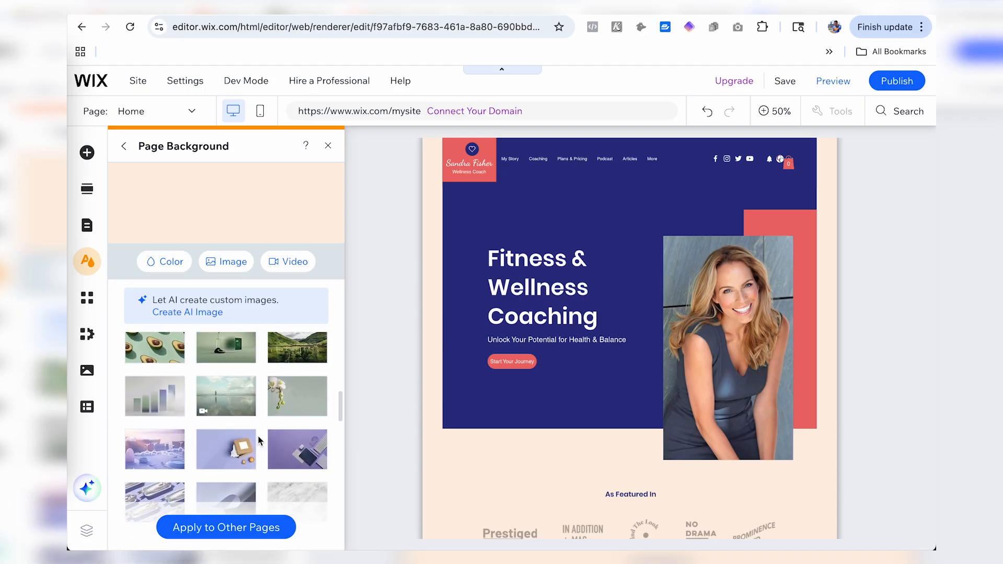
left_click(277, 416)
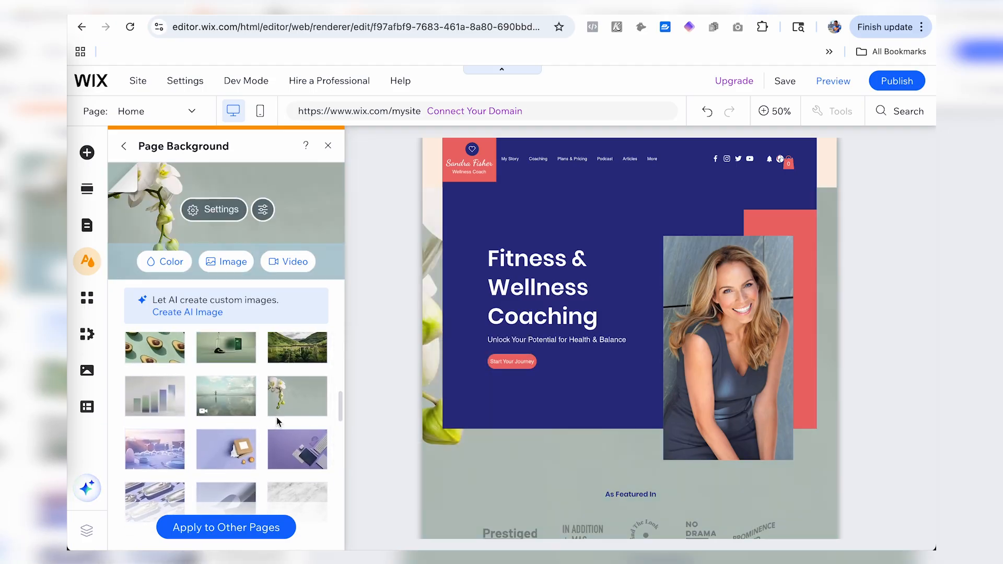
scroll(277, 421, "up", 5)
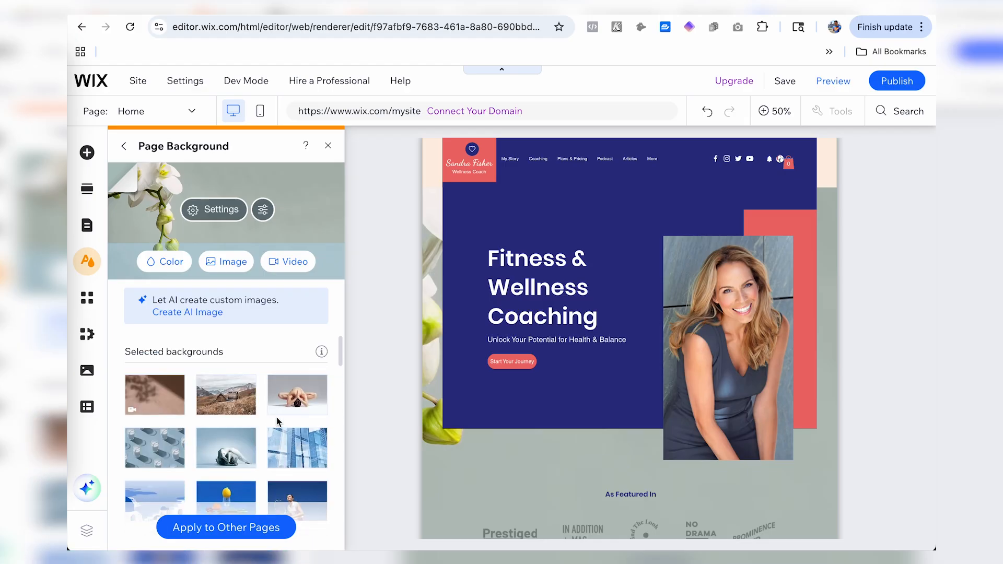
Step: Review the pages in the site menu and the options available for the Members page
left_click(92, 225)
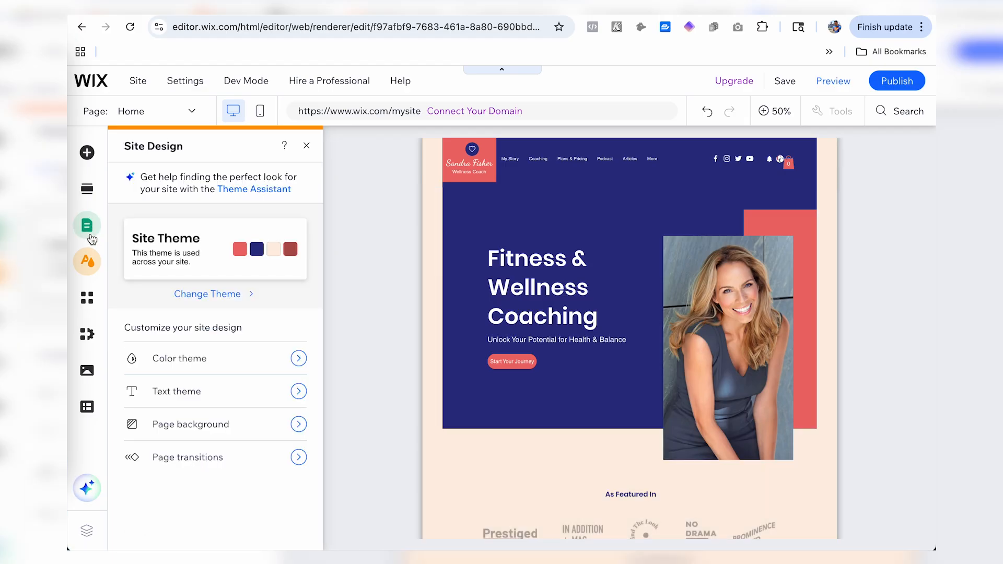
left_click(92, 238)
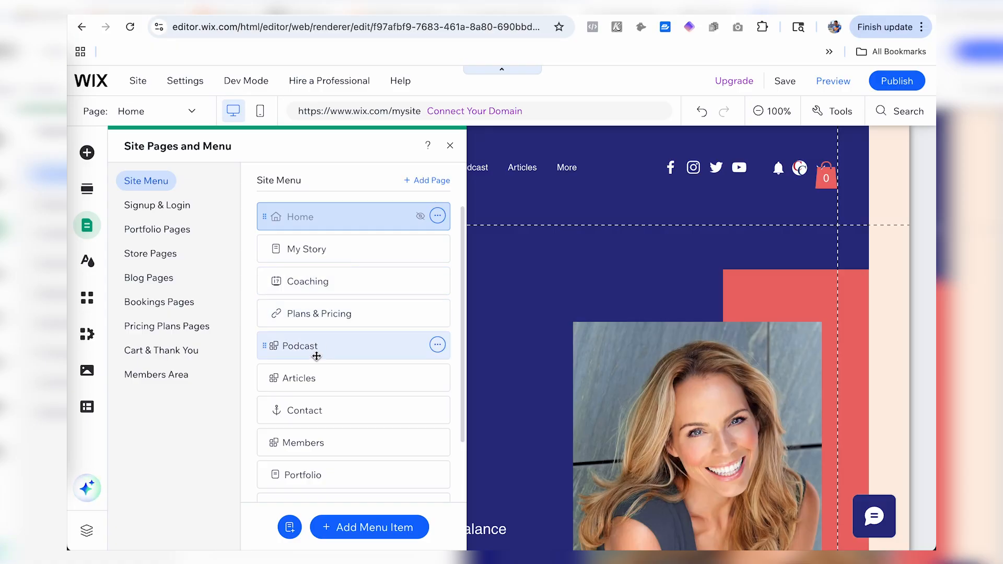
scroll(316, 353, "down", 2)
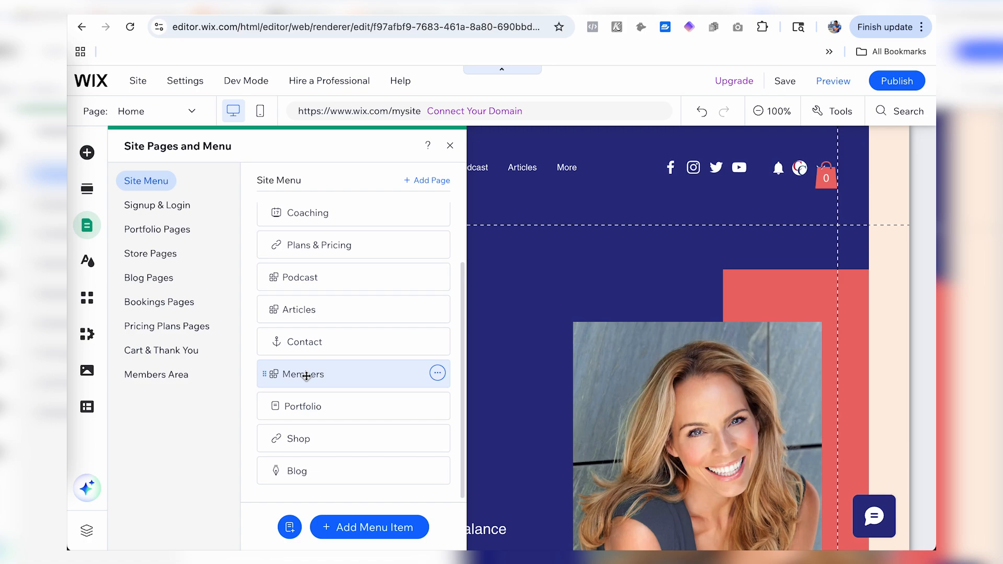
left_click(438, 373)
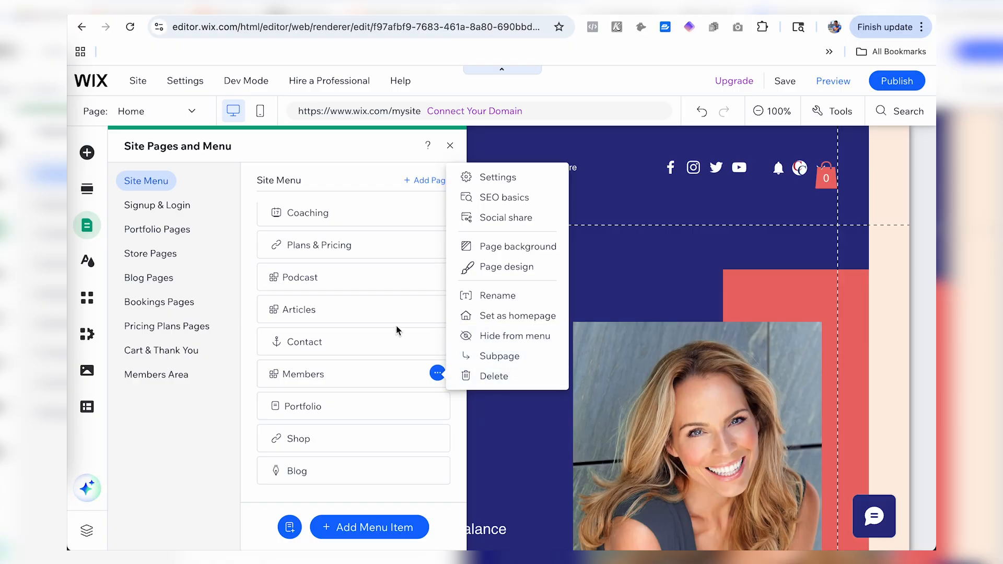
left_click(245, 190)
scroll(363, 357, "up", 1)
scroll(363, 357, "up", 2)
scroll(363, 357, "down", 1)
scroll(363, 357, "up", 1)
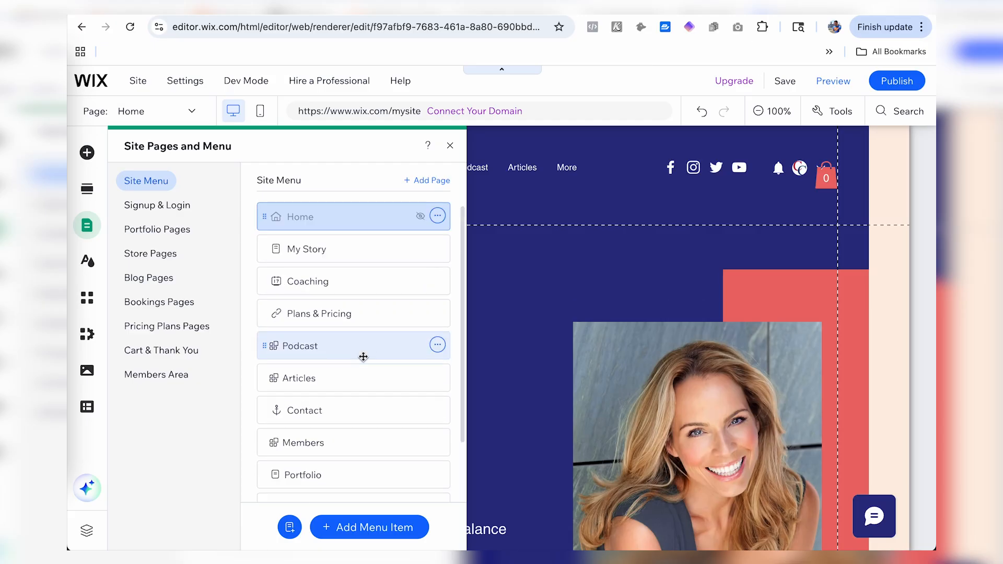
Step: Review the Signup & Login, Portfolio, Store, Blog, Bookings, Pricing Plans and Cart & Thank You page groups
left_click(159, 214)
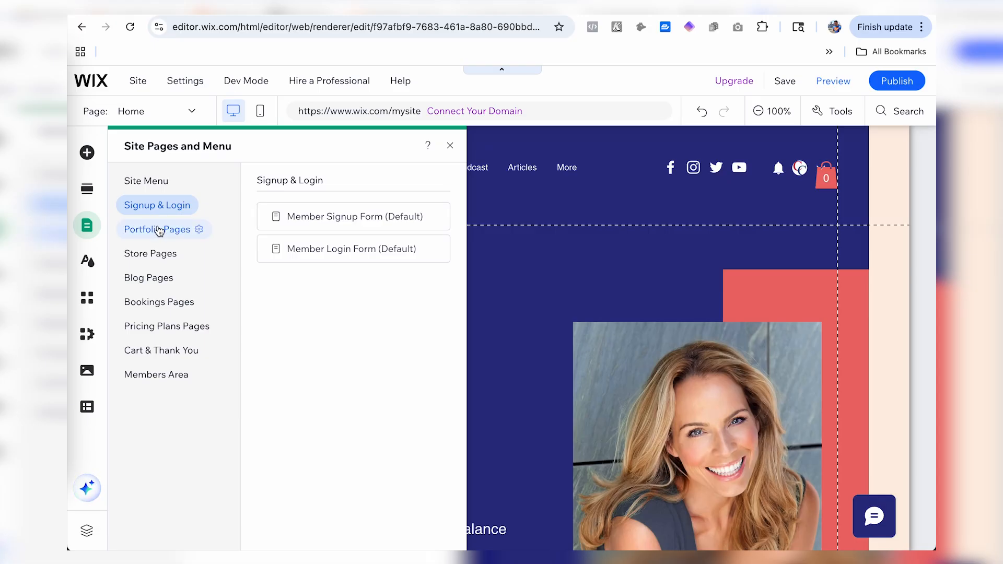
left_click(158, 230)
left_click(152, 251)
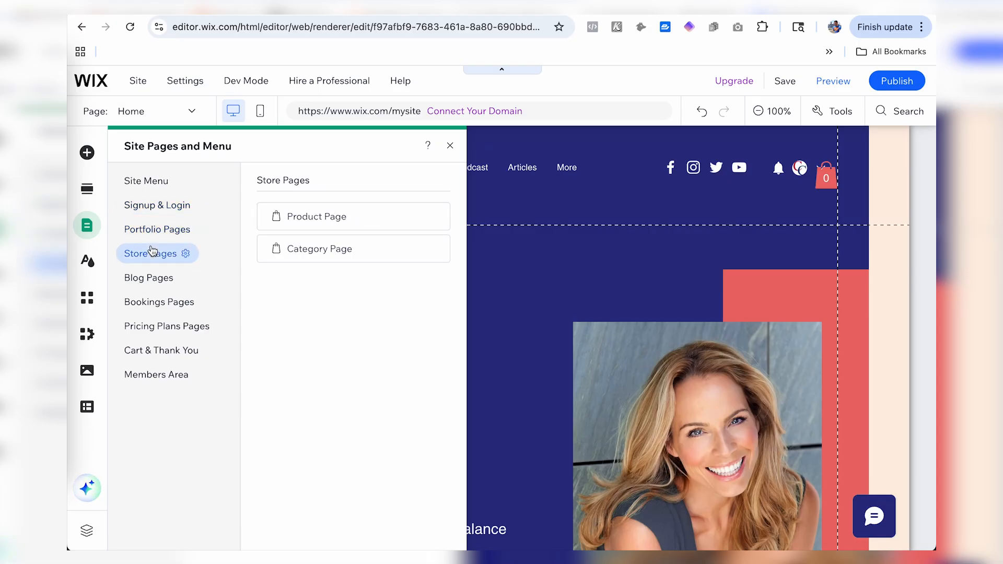
left_click(151, 277)
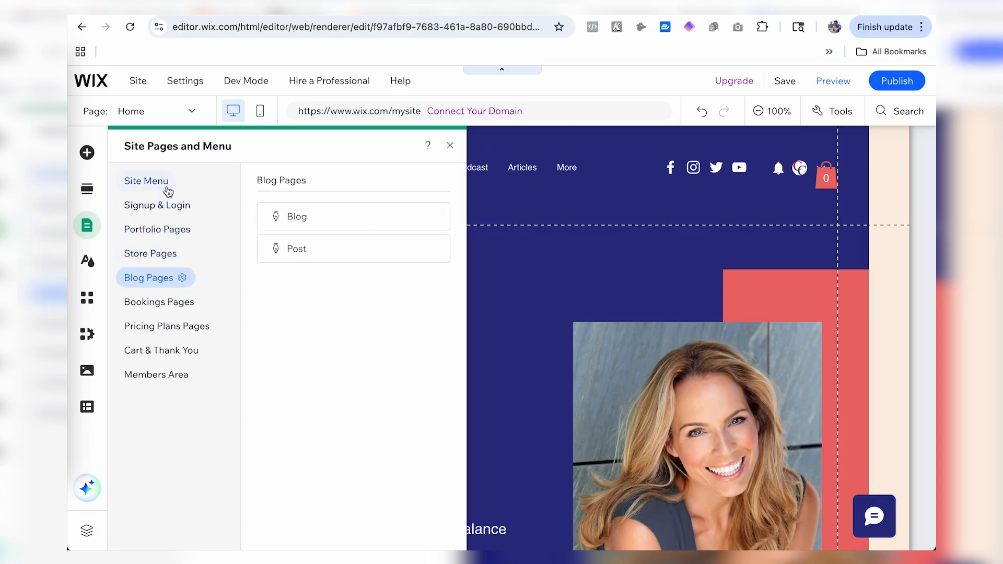
left_click(180, 303)
left_click(177, 326)
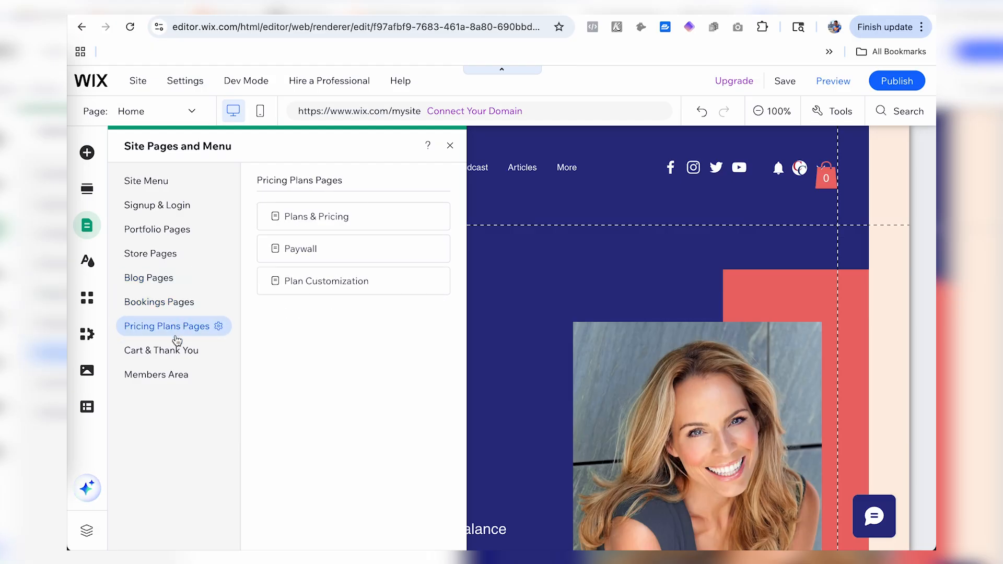
left_click(160, 351)
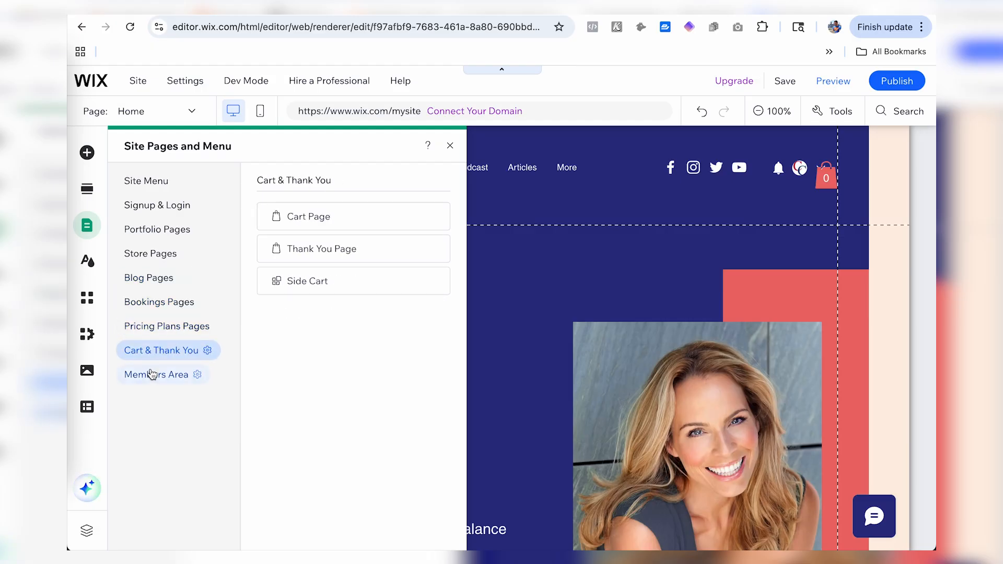
Step: Examine the Members Area pages and their management options, comparing them with the Cart & Thank You pages
left_click(151, 374)
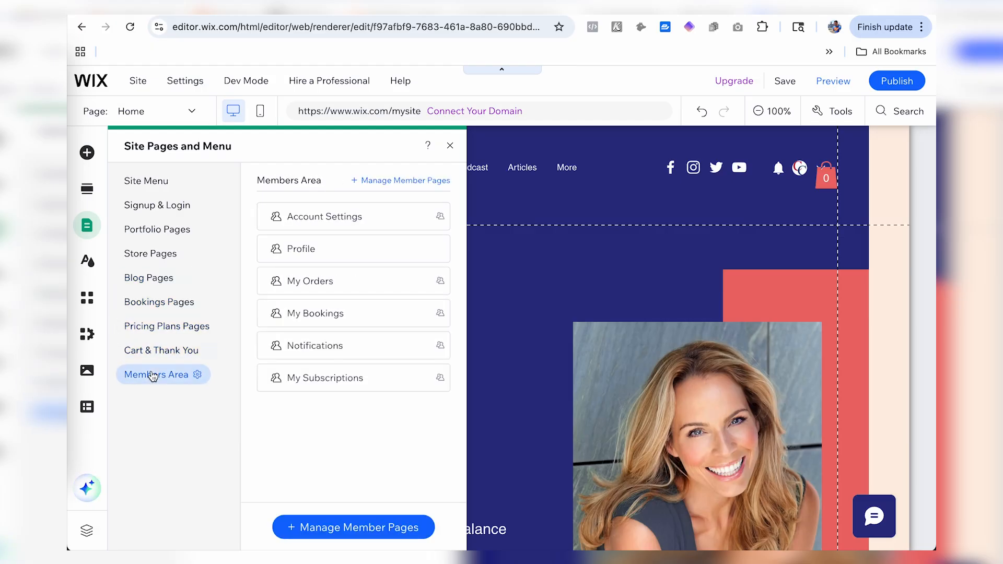
left_click(172, 352)
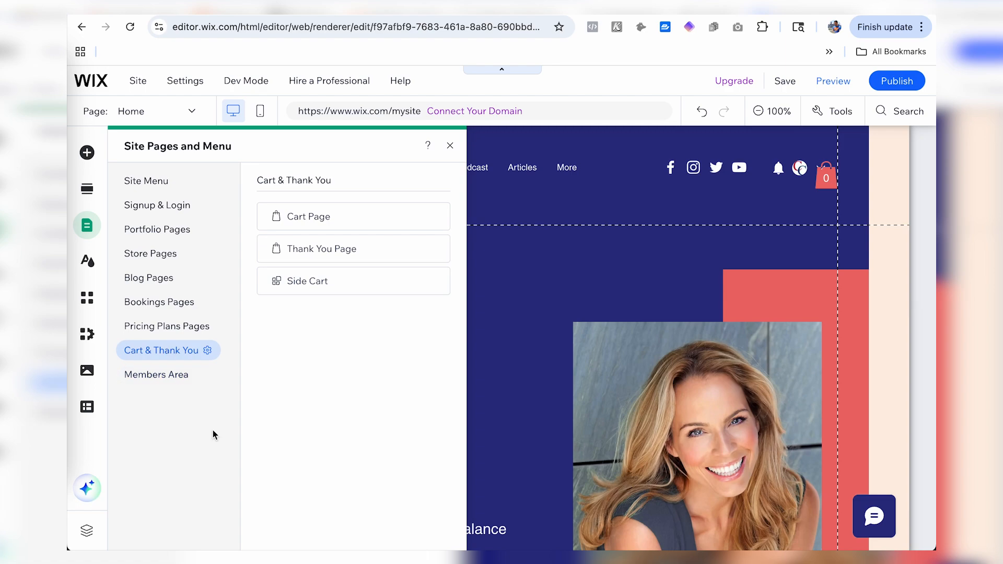
left_click(183, 378)
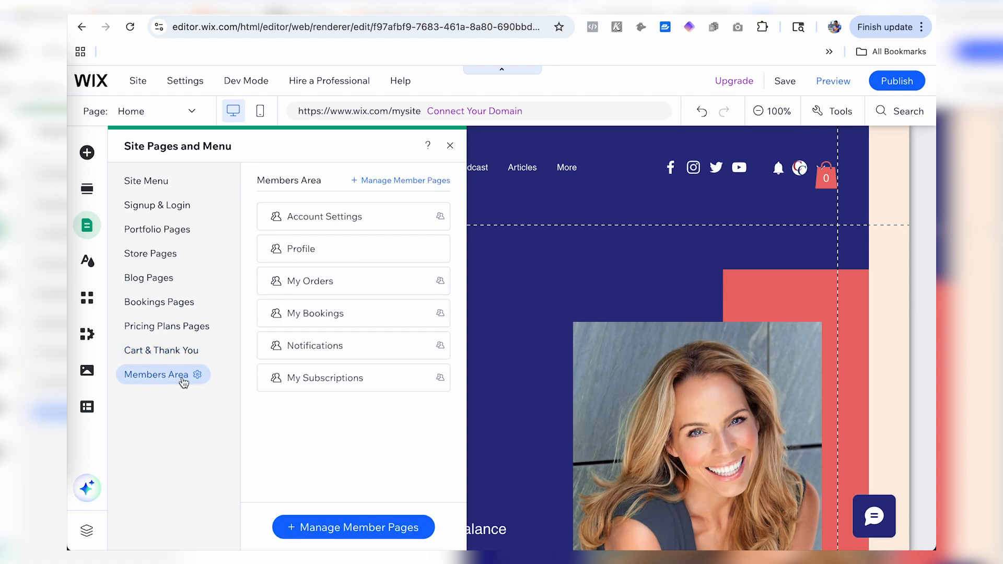
left_click(197, 375)
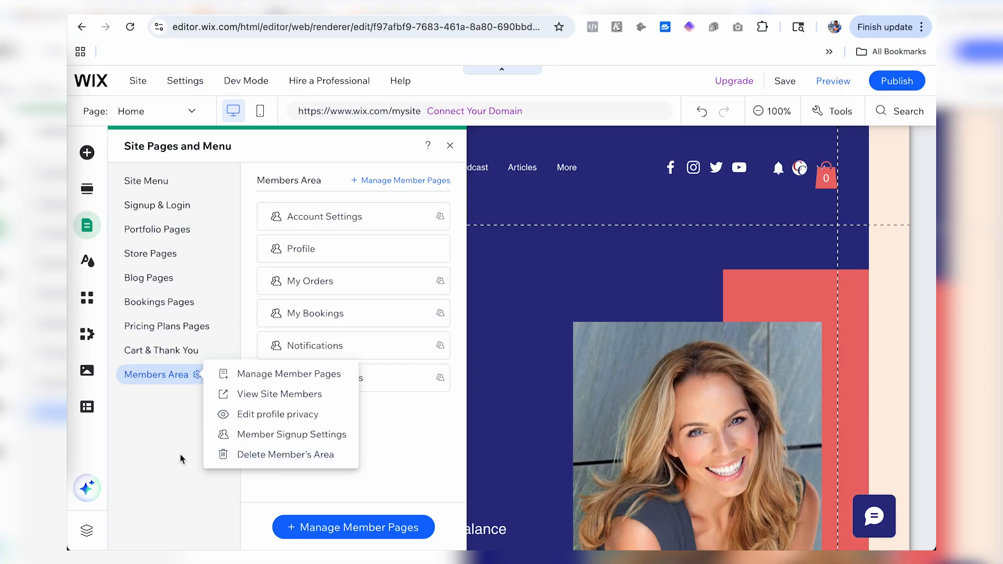
left_click(162, 457)
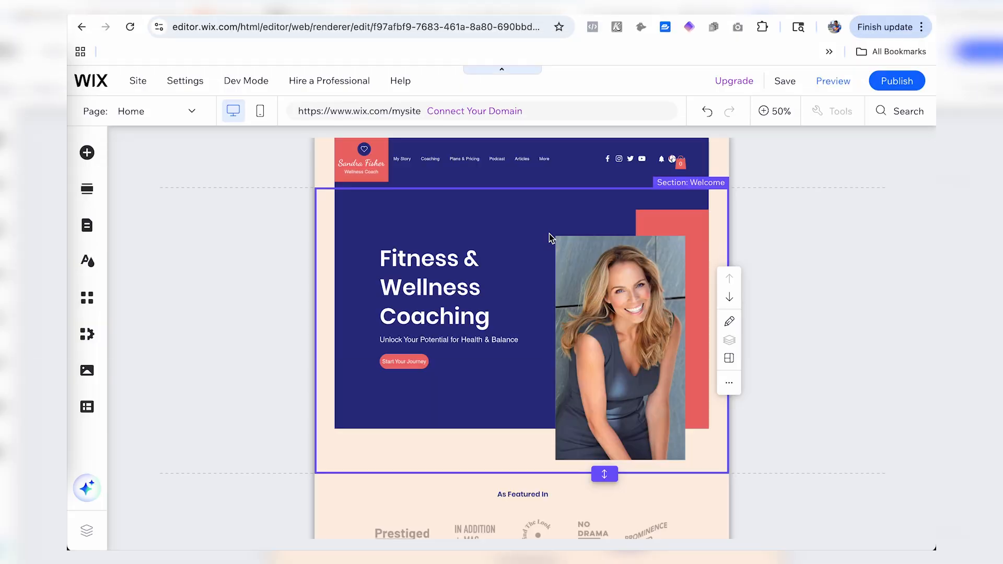
Step: Delete the empty untitled section between As Featured In and the Fitness & Wellness Podcast on the homepage
scroll(549, 234, "down", 15)
scroll(550, 233, "up", 6)
scroll(549, 234, "up", 8)
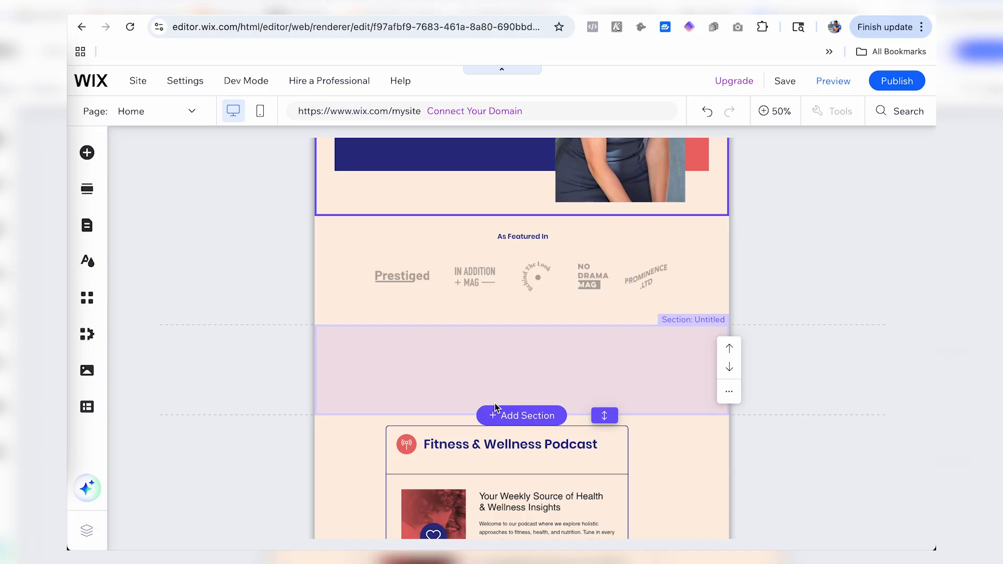
left_click(728, 392)
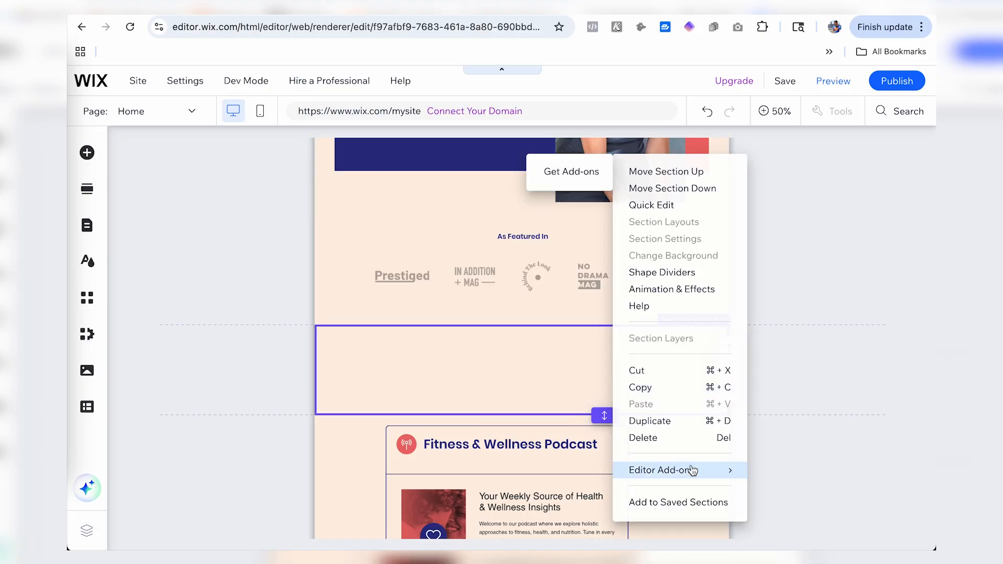
left_click(686, 448)
scroll(692, 371, "up", 5)
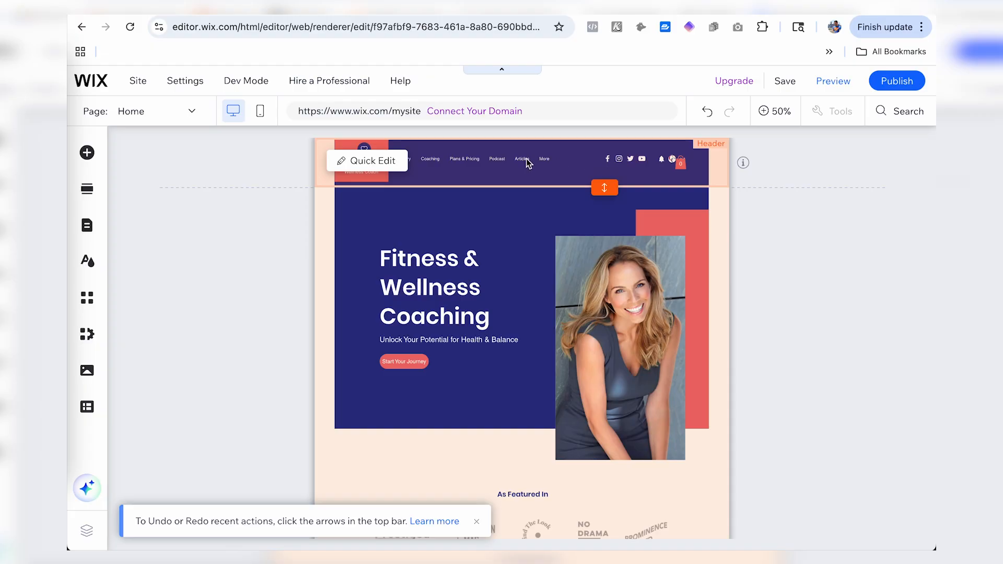
Step: Examine the social link settings for the header's social bar, including the Facebook icon's link
left_click(622, 158)
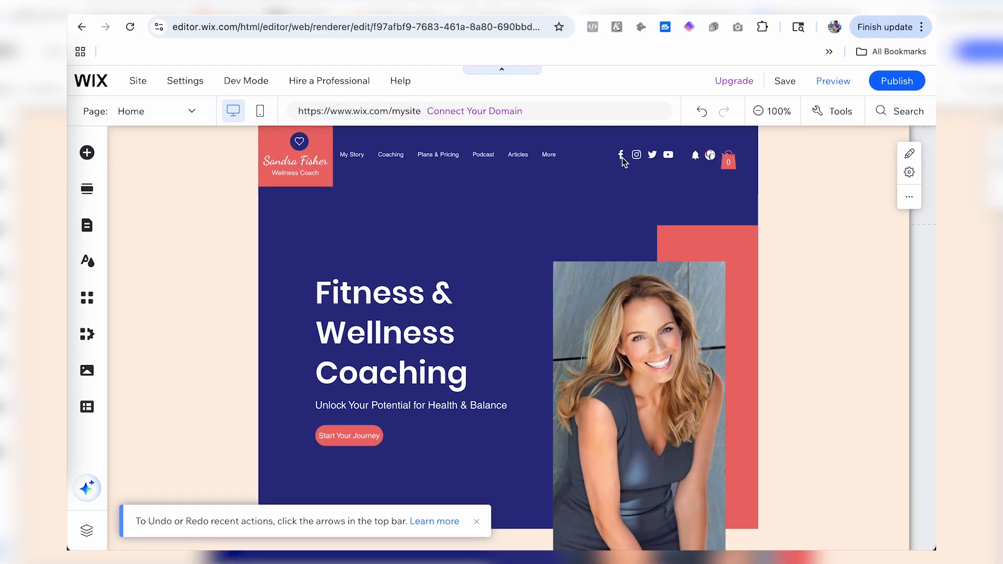
left_click(719, 176)
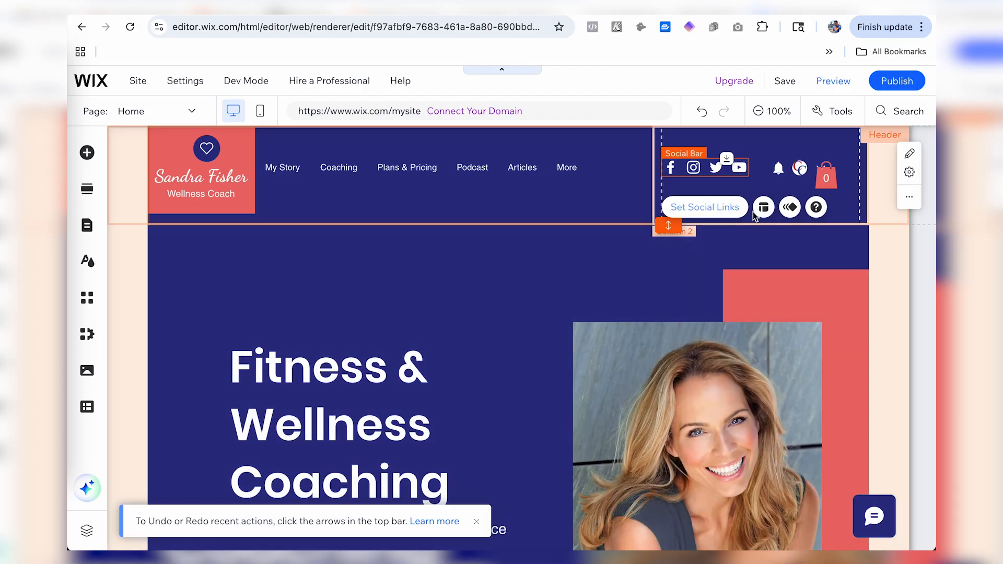
left_click(720, 208)
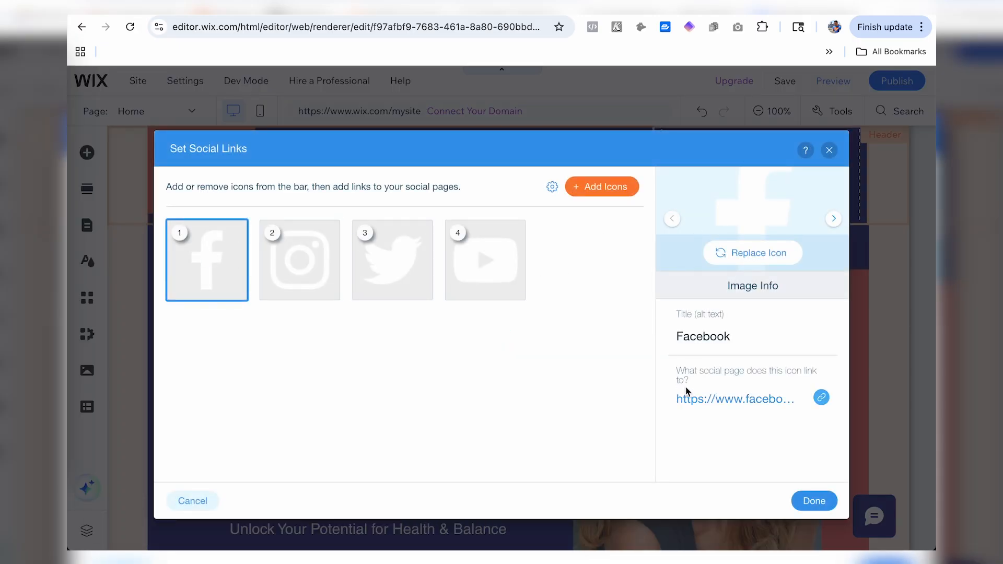
left_click(828, 151)
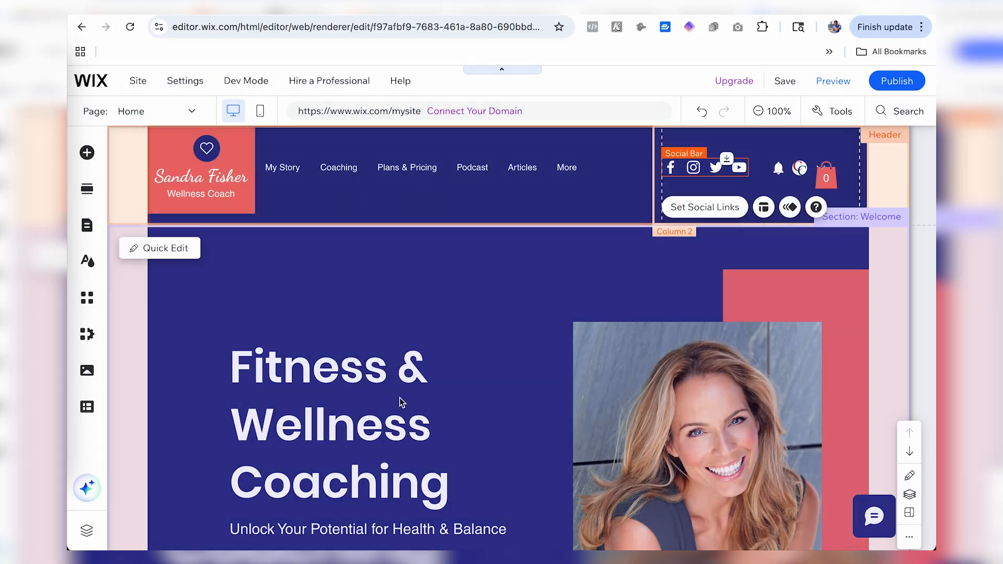
Step: Review the Welcome section's quick-edit content, including its backgrounds, title, paragraph, column image and the Start Your Journey button's settings
scroll(400, 403, "down", 2)
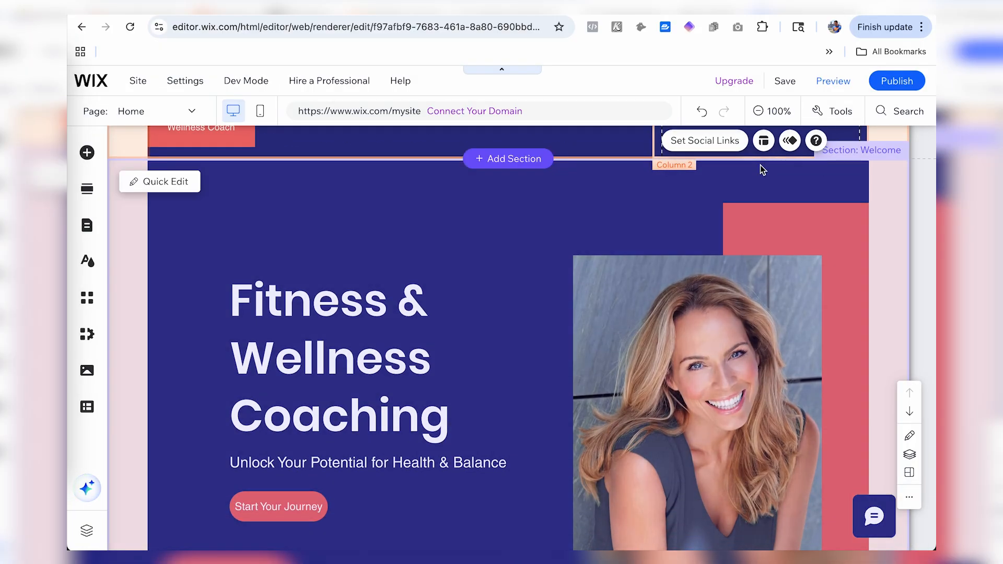
left_click(758, 111)
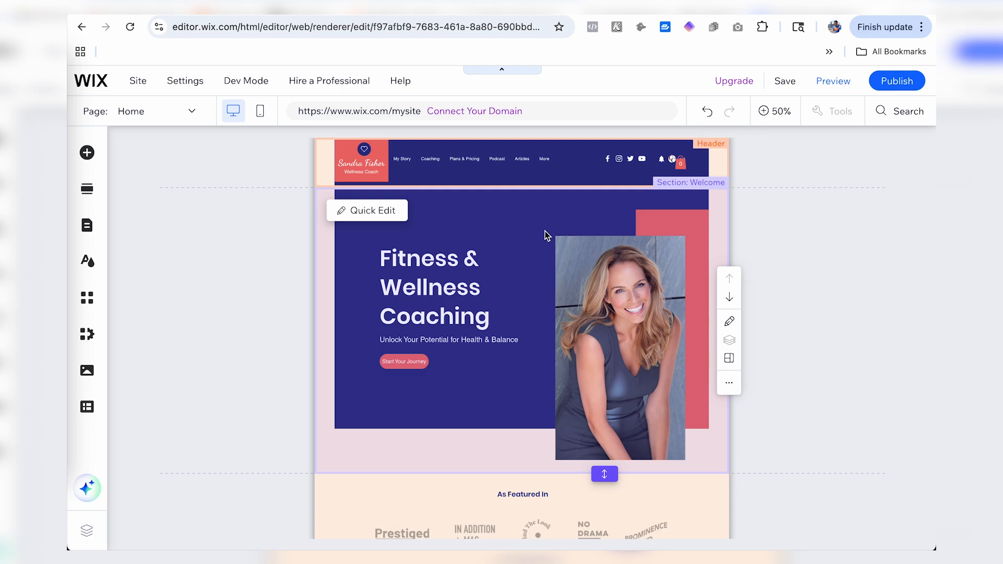
left_click(535, 215)
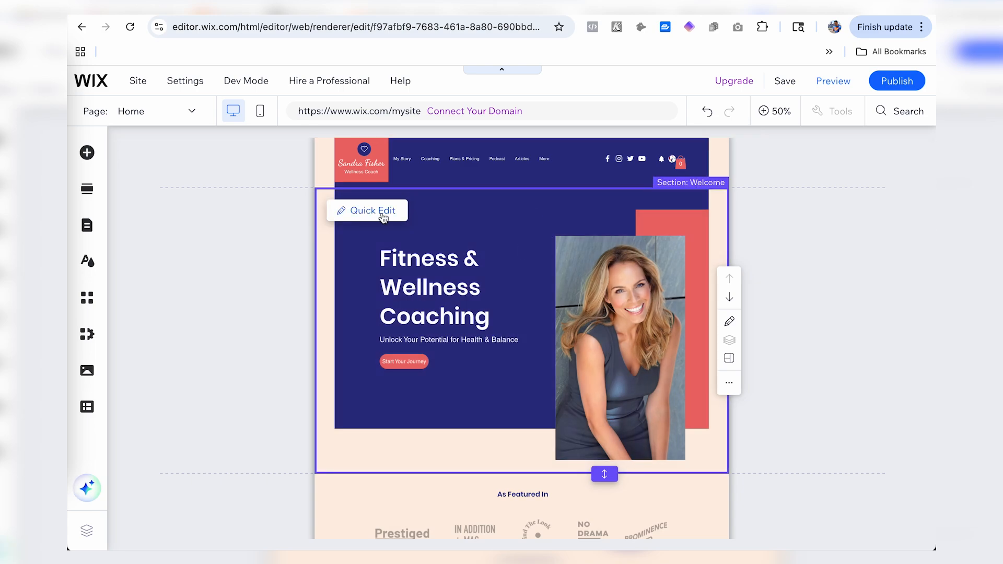
left_click(361, 211)
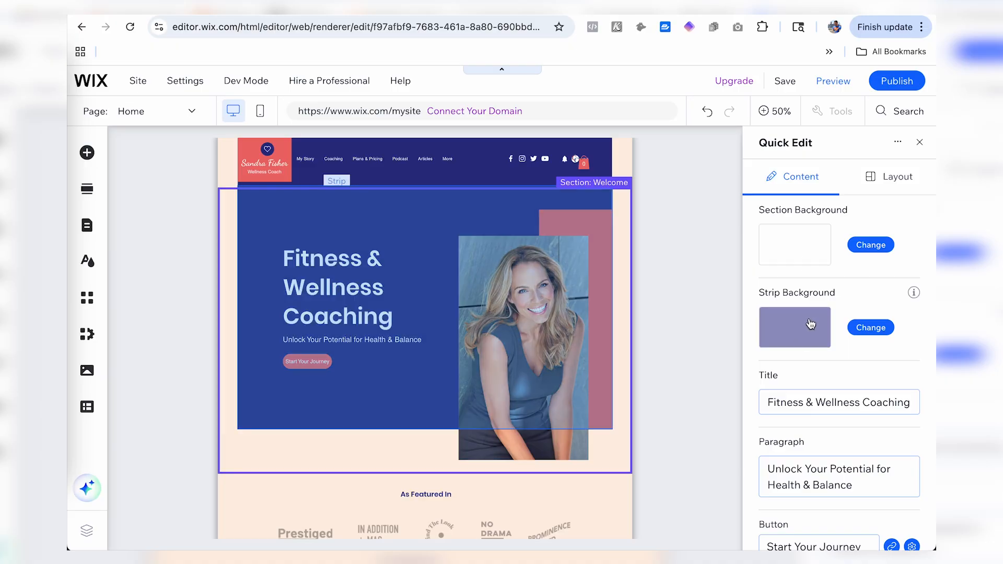
scroll(810, 319, "down", 3)
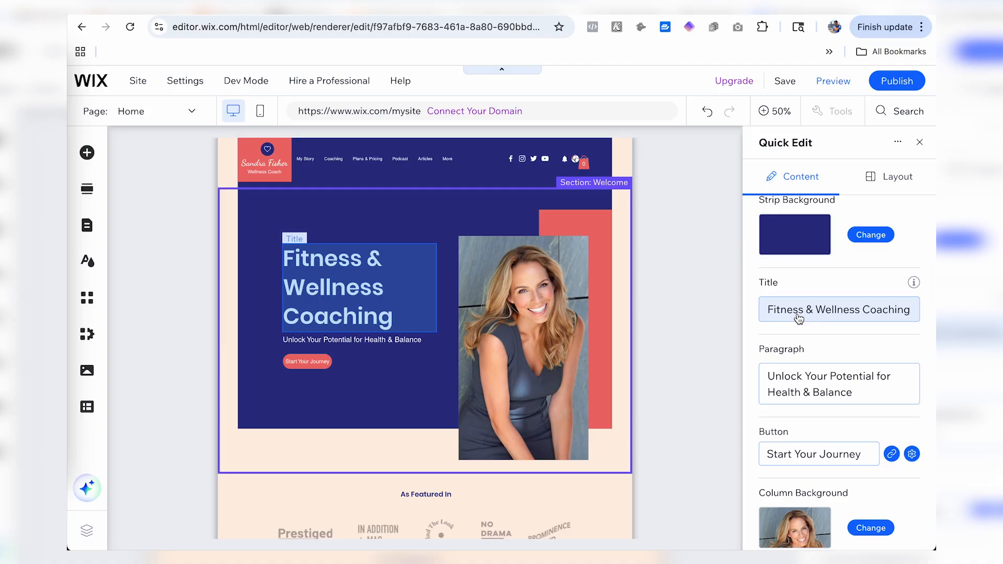
scroll(798, 318, "down", 1)
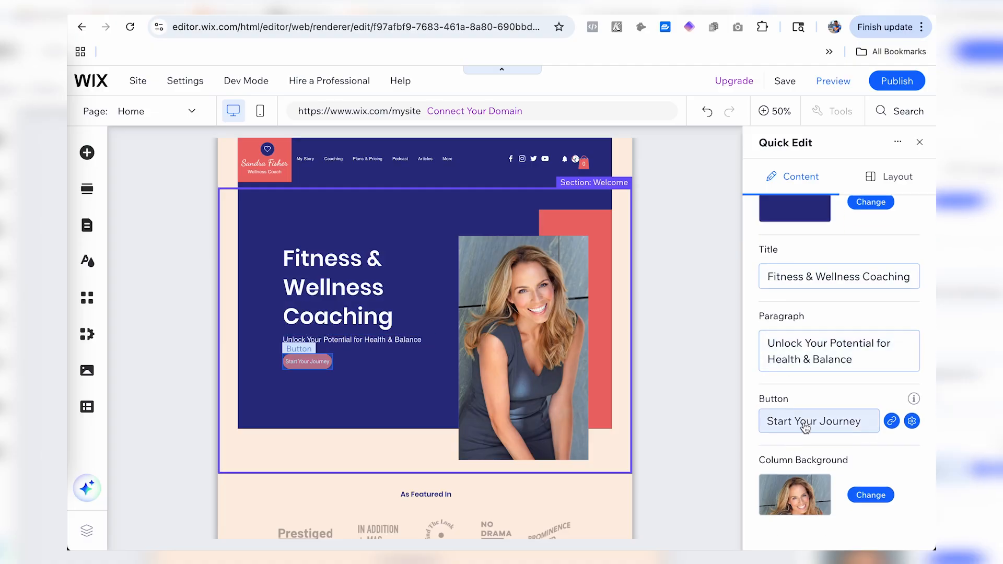
left_click(912, 422)
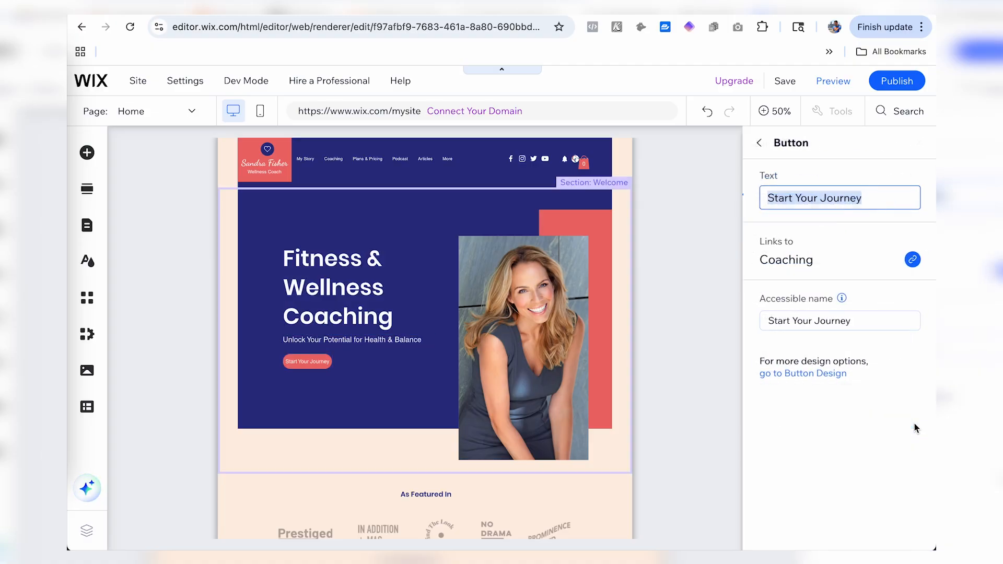
left_click(759, 145)
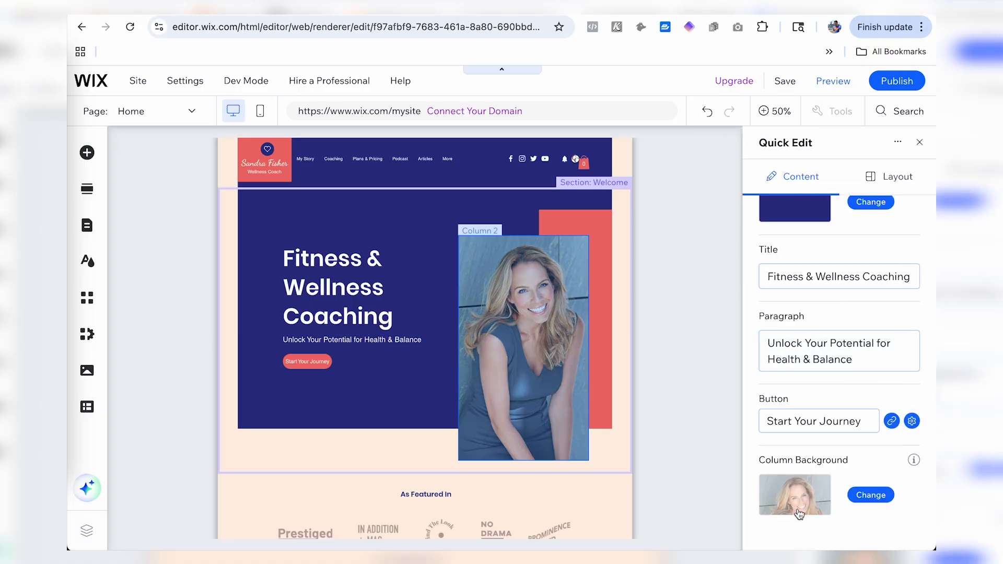
scroll(835, 365, "up", 3)
Step: Browse the alternative layouts for the Welcome section and apply the first one, with text beside a landscape photo
left_click(889, 178)
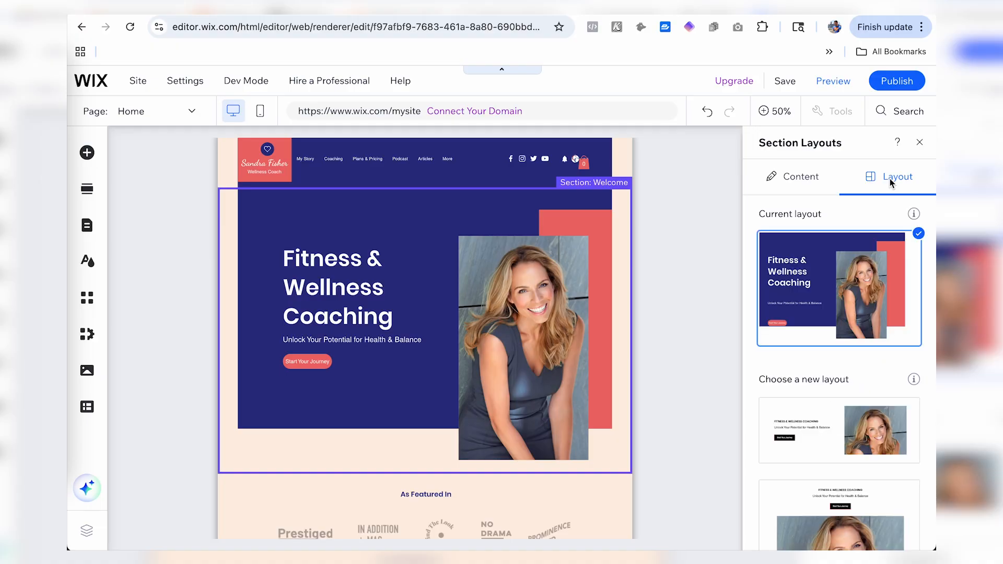
scroll(778, 343, "down", 3)
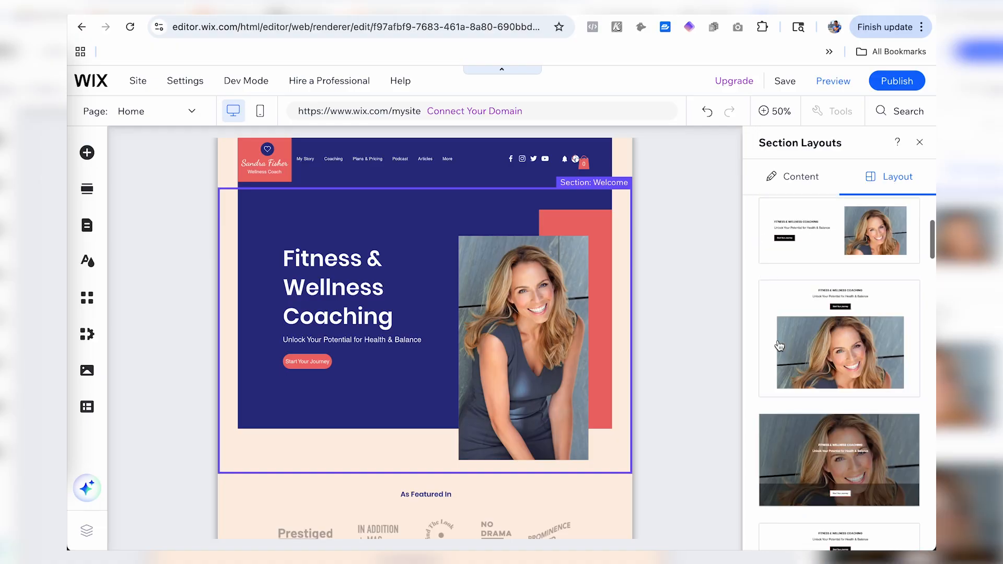
scroll(778, 345, "down", 3)
scroll(817, 313, "down", 1)
left_click(817, 313)
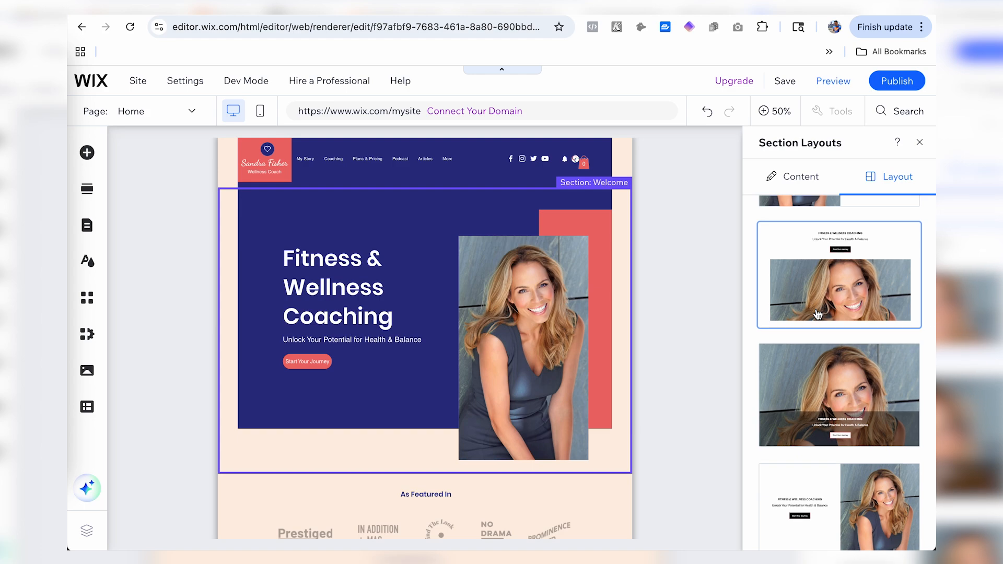
scroll(817, 313, "down", 5)
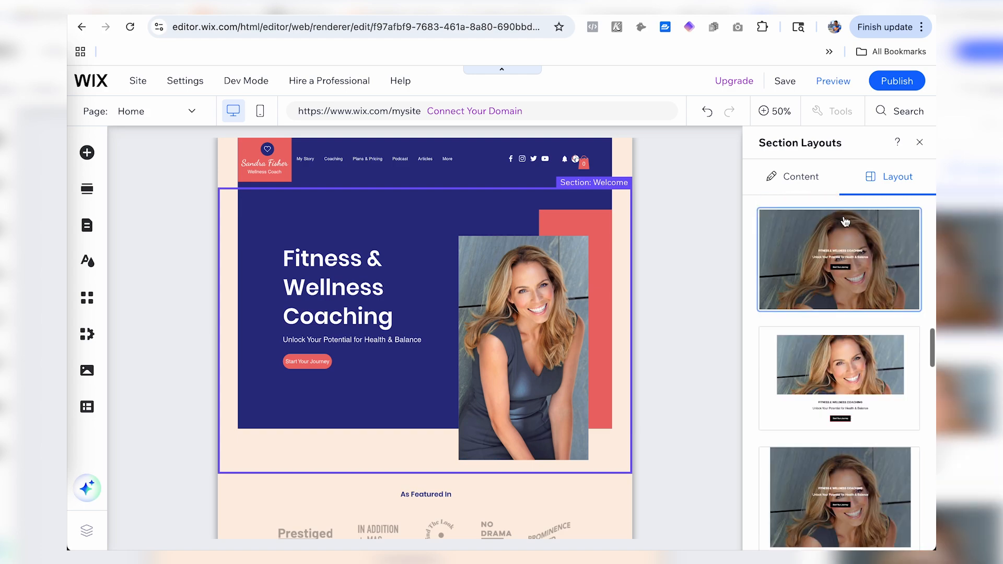
scroll(790, 325, "up", 10)
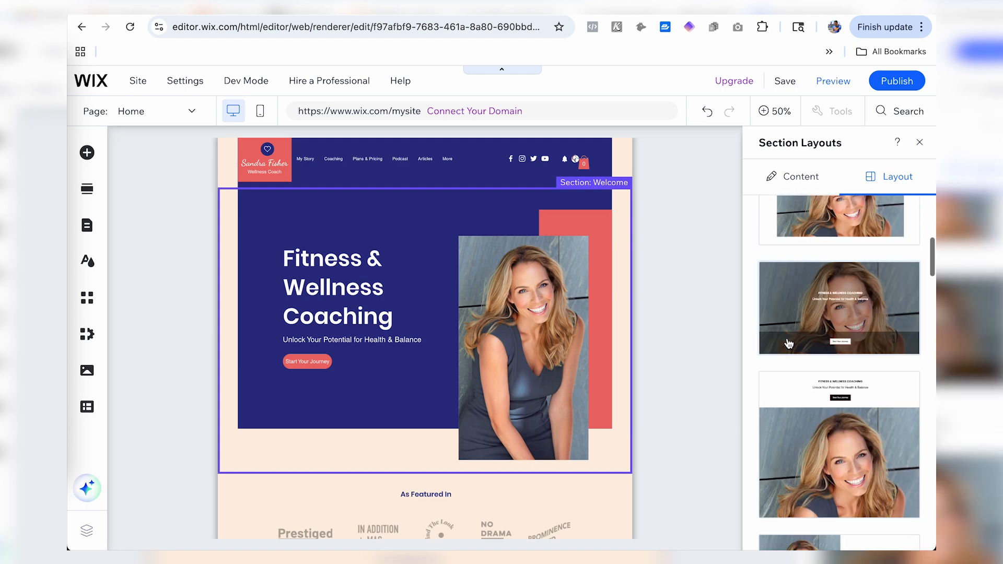
scroll(790, 342, "down", 1)
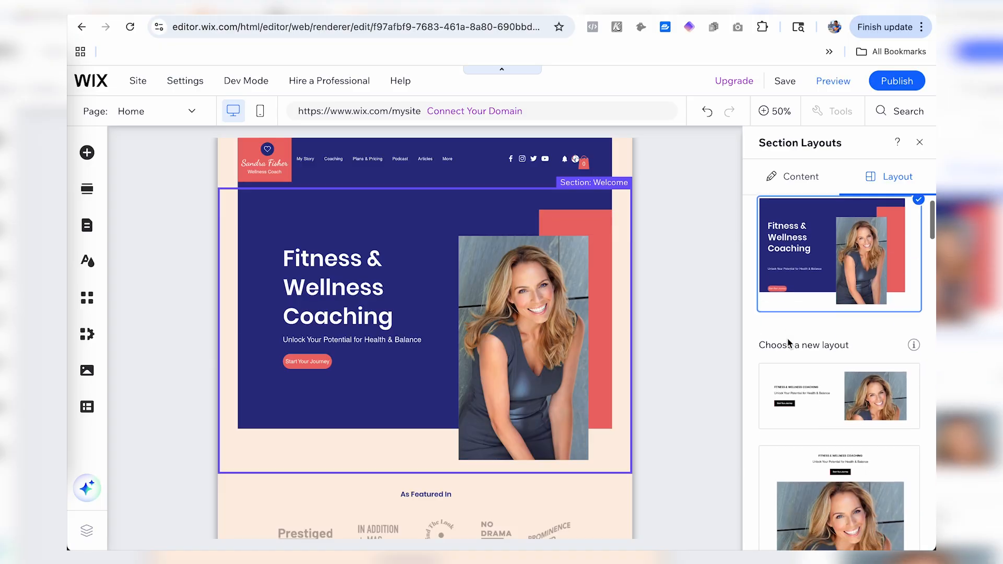
left_click(813, 416)
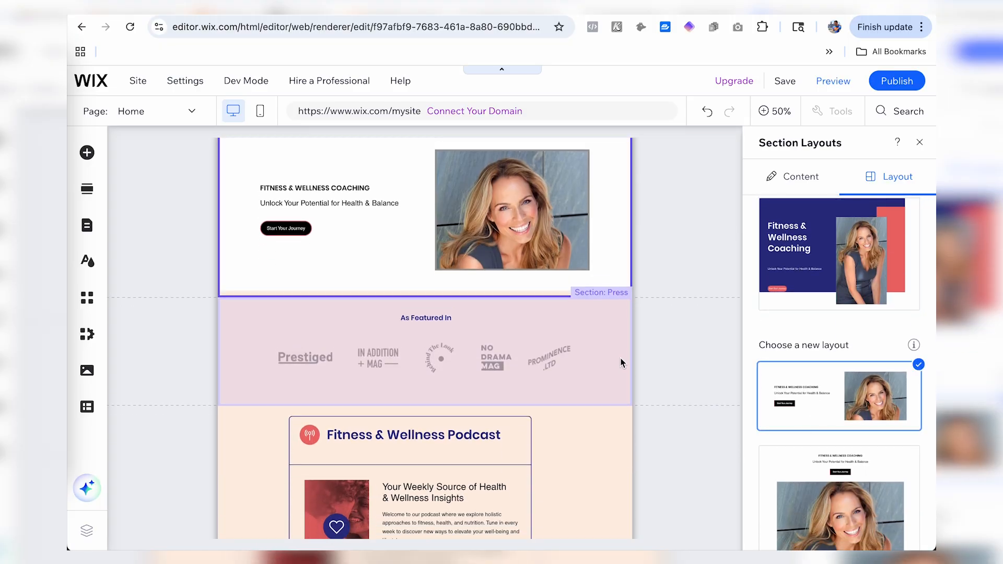
scroll(616, 434, "up", 2)
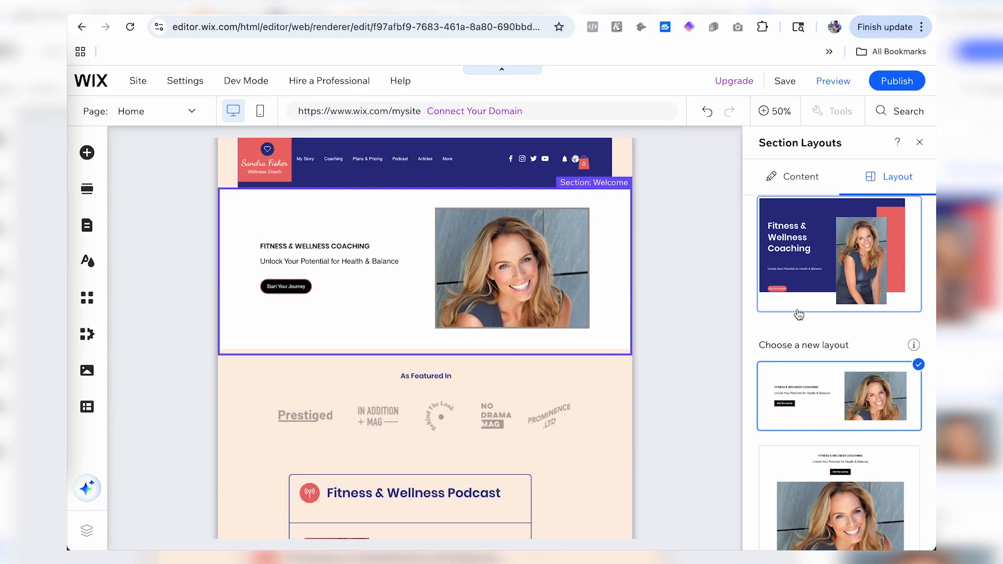
Step: Try to switch the Welcome section back to its original navy and coral layout through the layout options
left_click(849, 262)
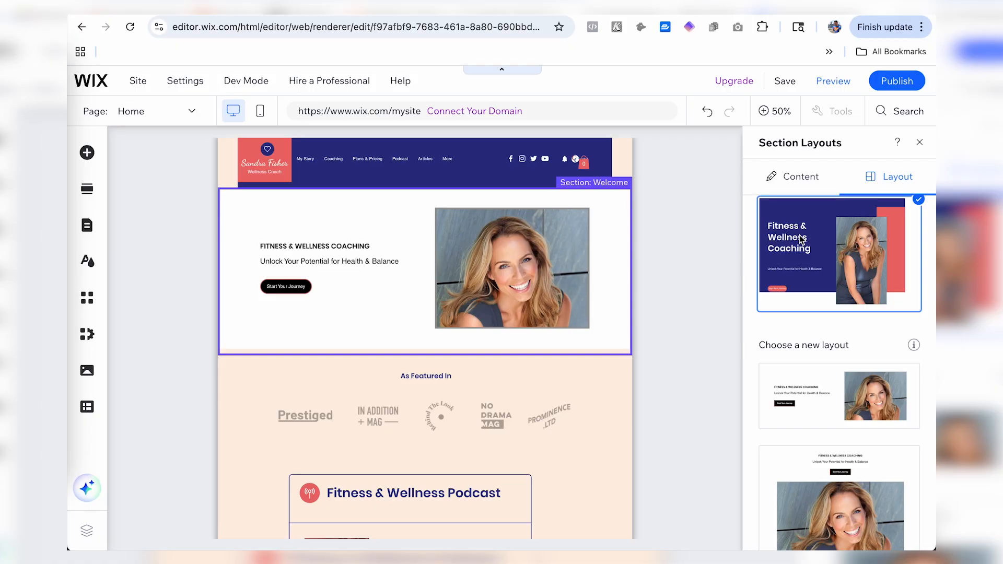
left_click(813, 189)
left_click(867, 184)
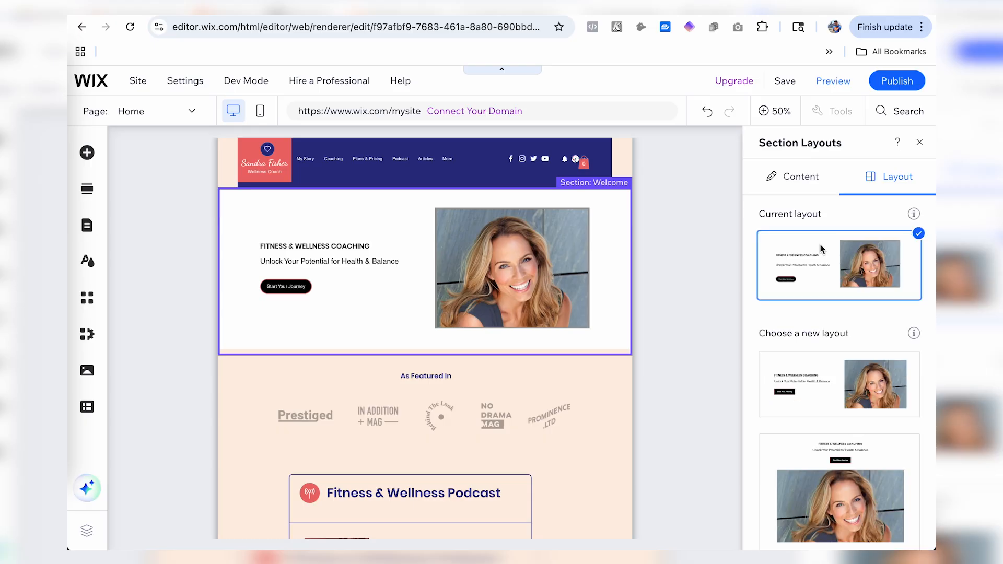
scroll(820, 244, "down", 15)
scroll(819, 269, "up", 15)
Step: Undo the layout changes made to the Welcome section
left_click(707, 111)
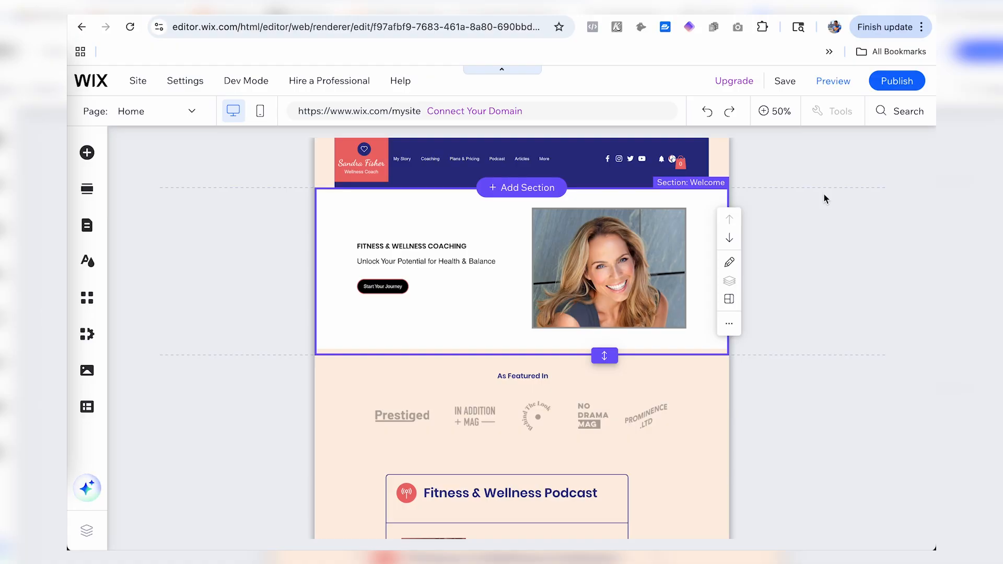
mouse_move(731, 85)
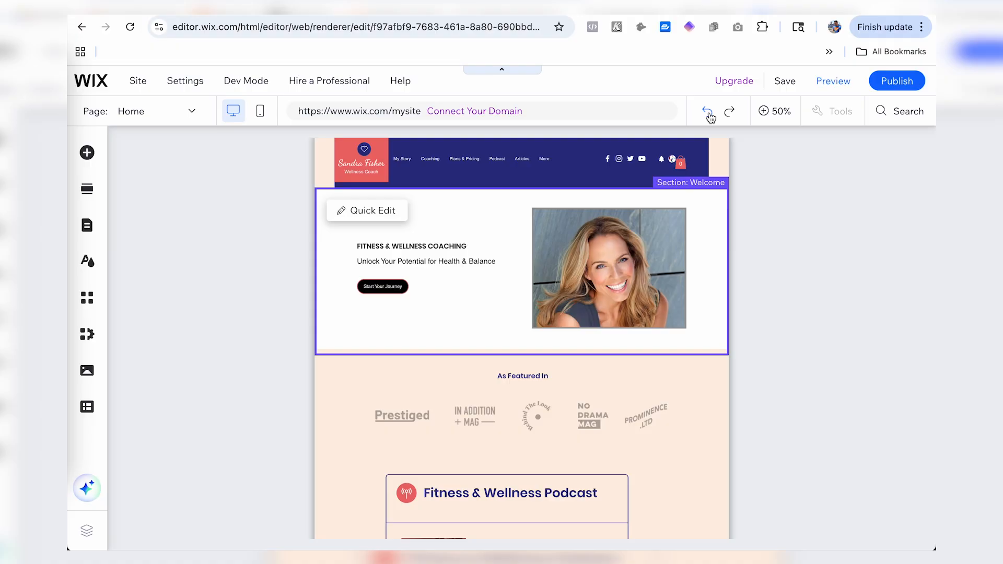
left_click(708, 112)
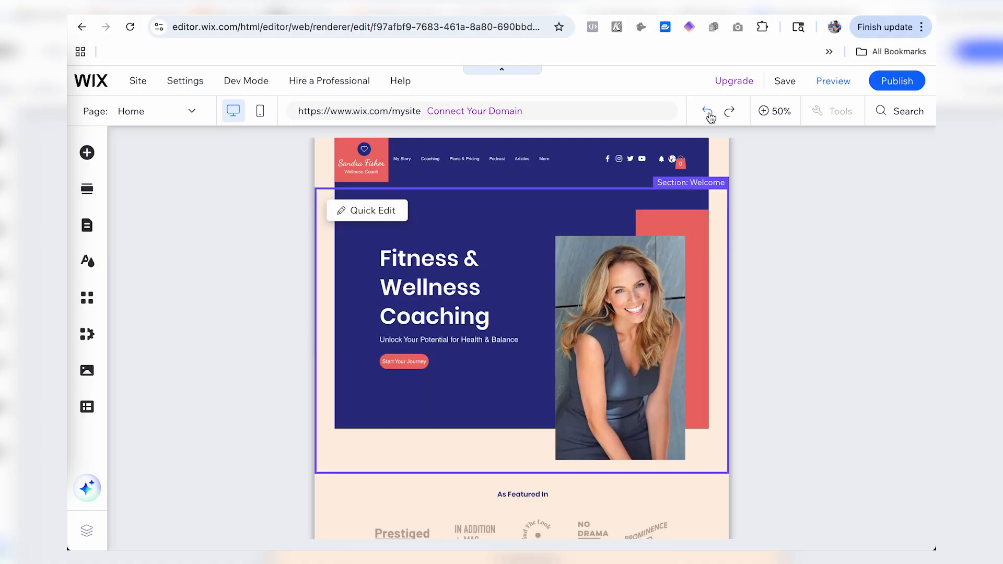
left_click(794, 218)
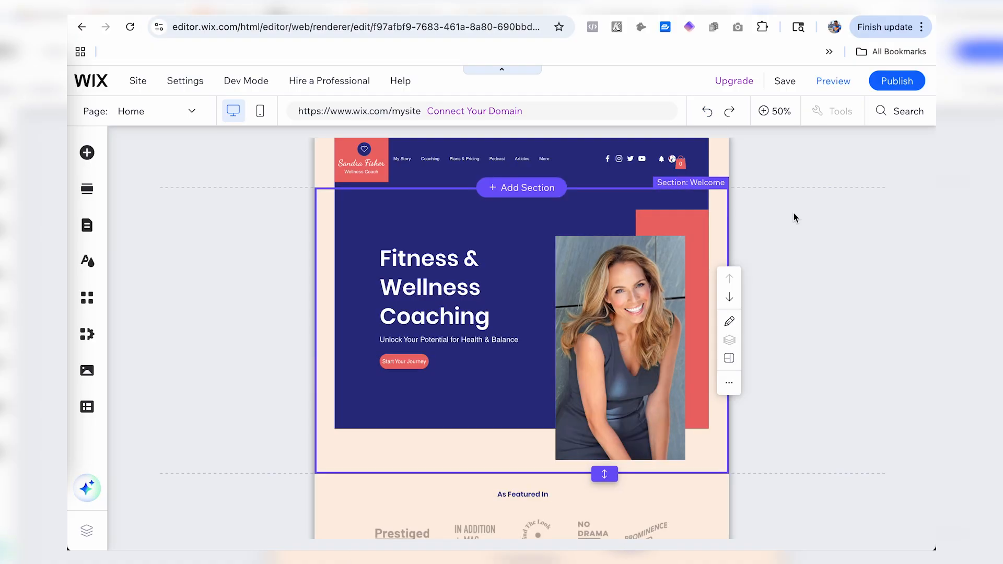
Step: Move the Welcome section below the As Featured In section and back above it
scroll(794, 218, "down", 3)
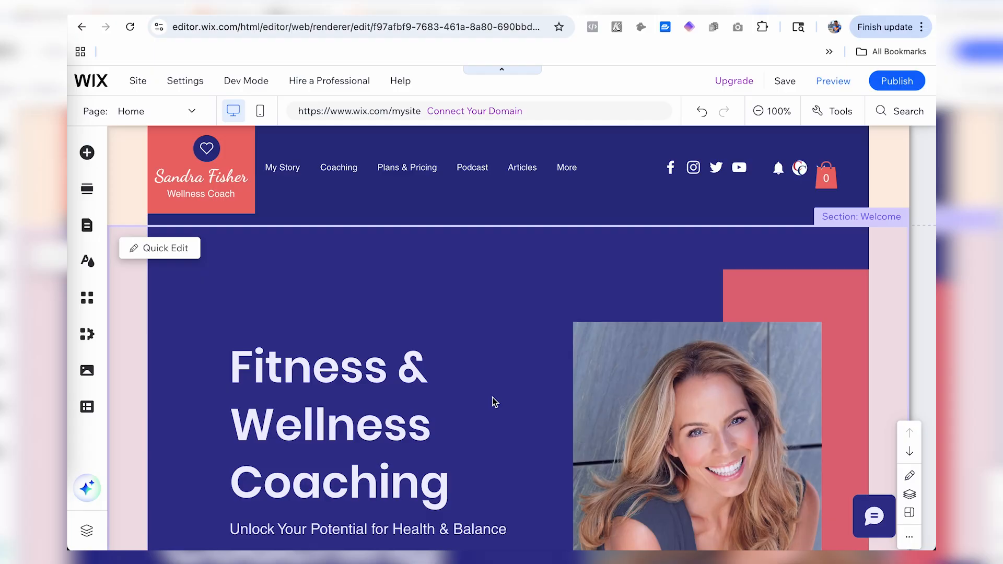
left_click(773, 111)
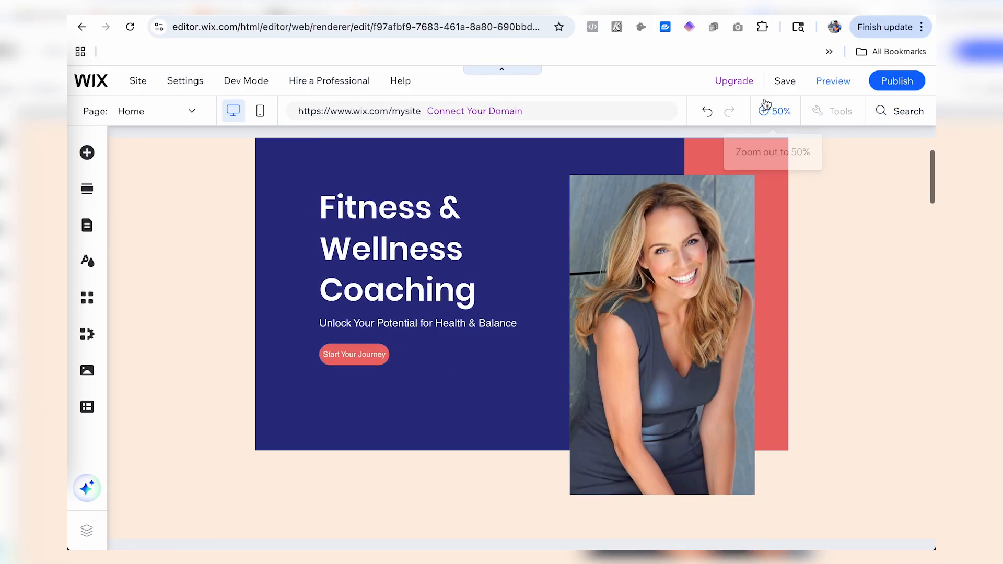
scroll(600, 255, "up", 5)
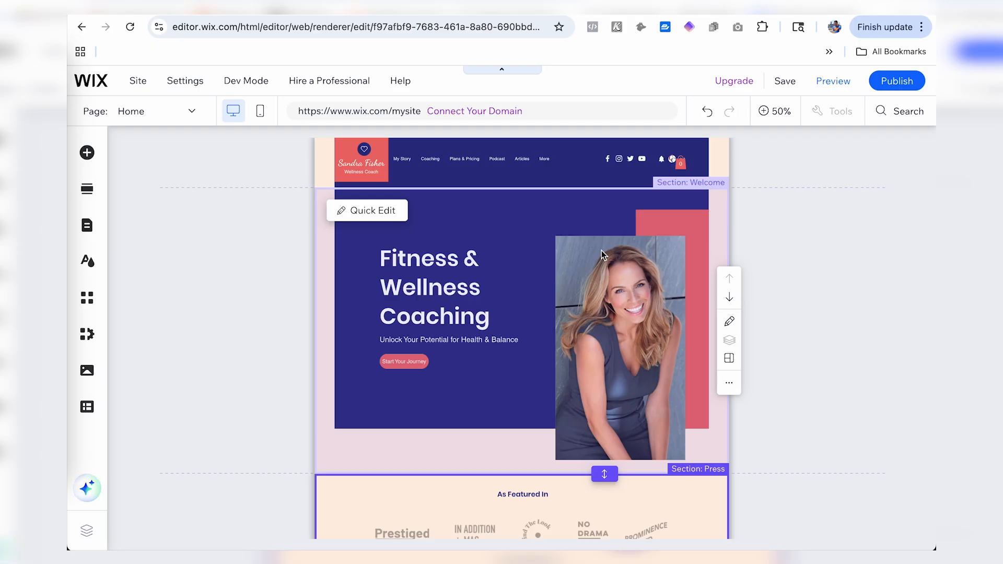
scroll(748, 389, "down", 2)
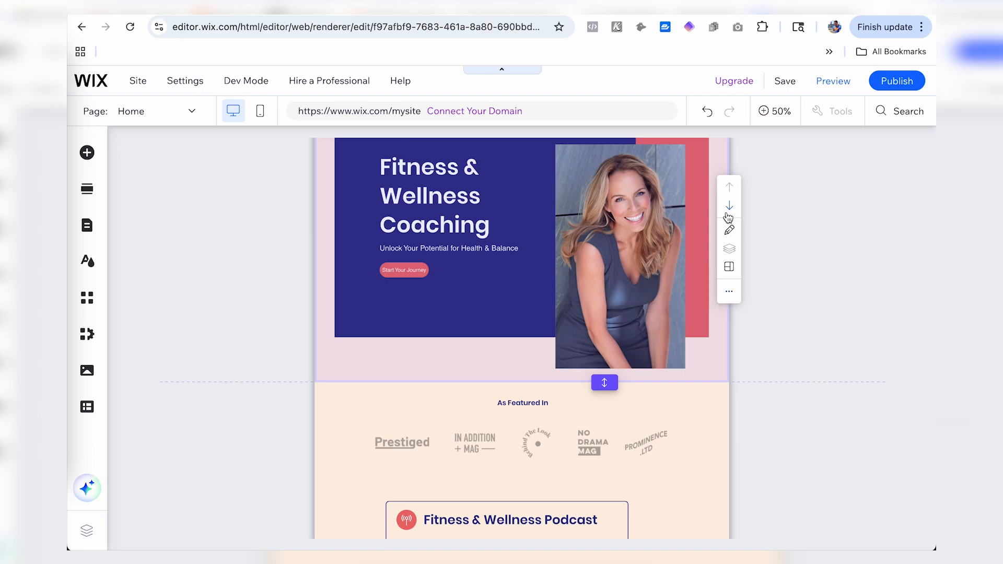
left_click(729, 207)
left_click(729, 279)
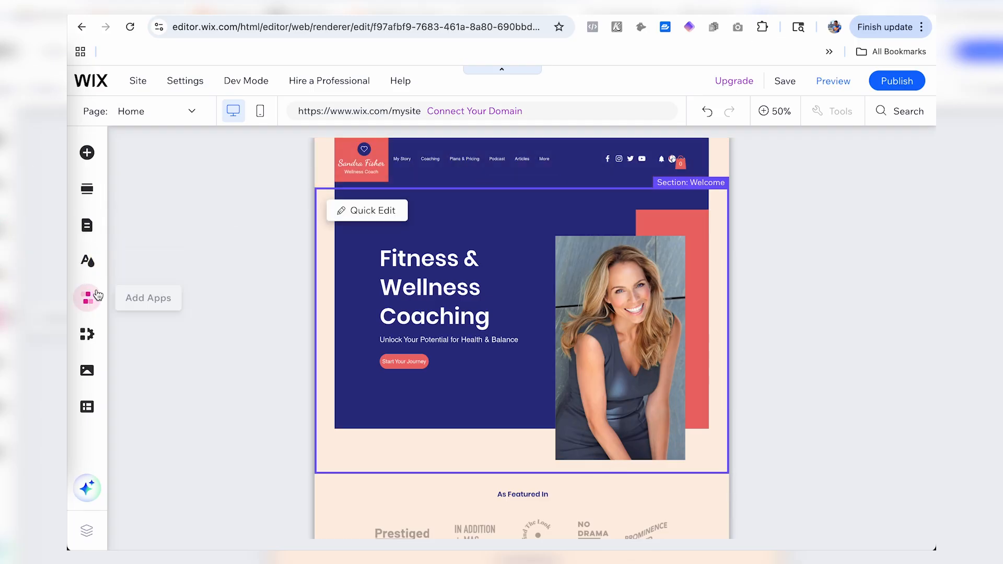
Step: Review the available AI tools for the site and open the Theme Assistant for redesigning the site theme
scroll(323, 286, "down", 8)
scroll(395, 311, "down", 10)
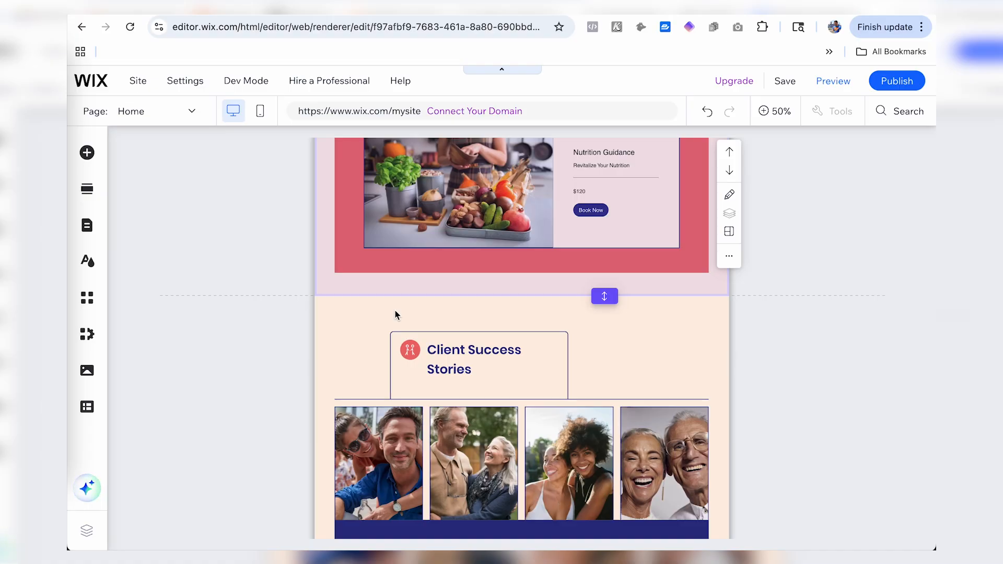
left_click(95, 489)
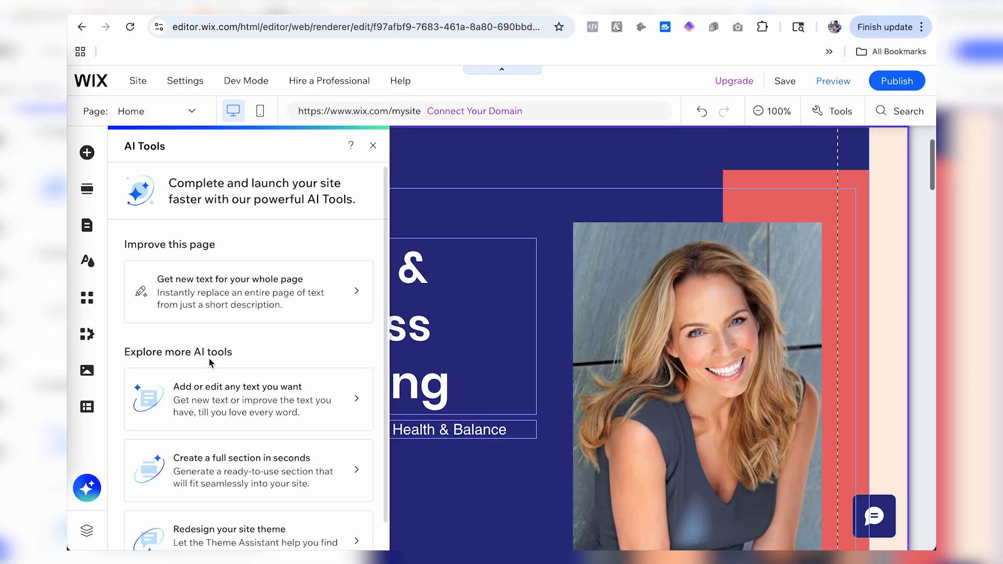
scroll(269, 308, "down", 1)
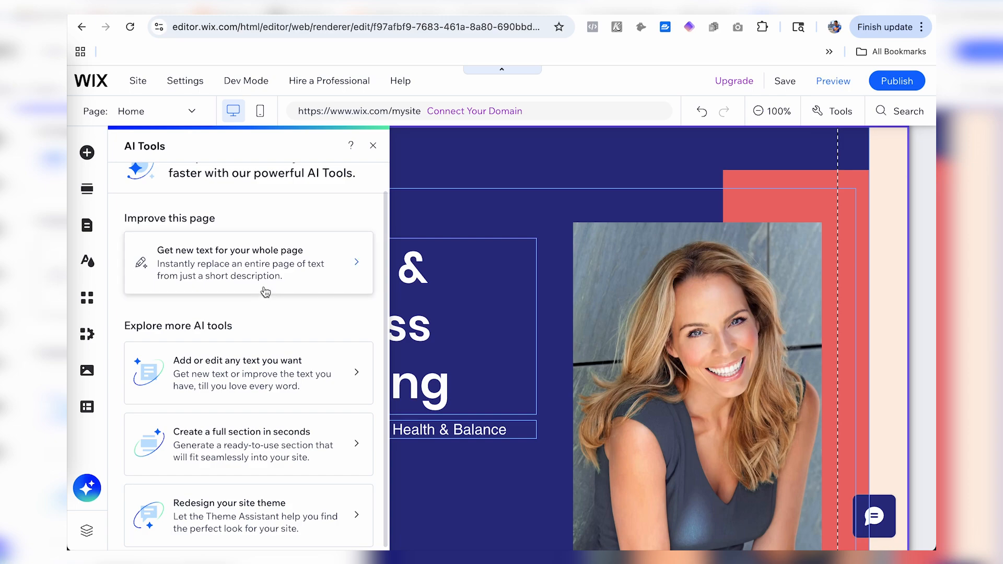
left_click(273, 515)
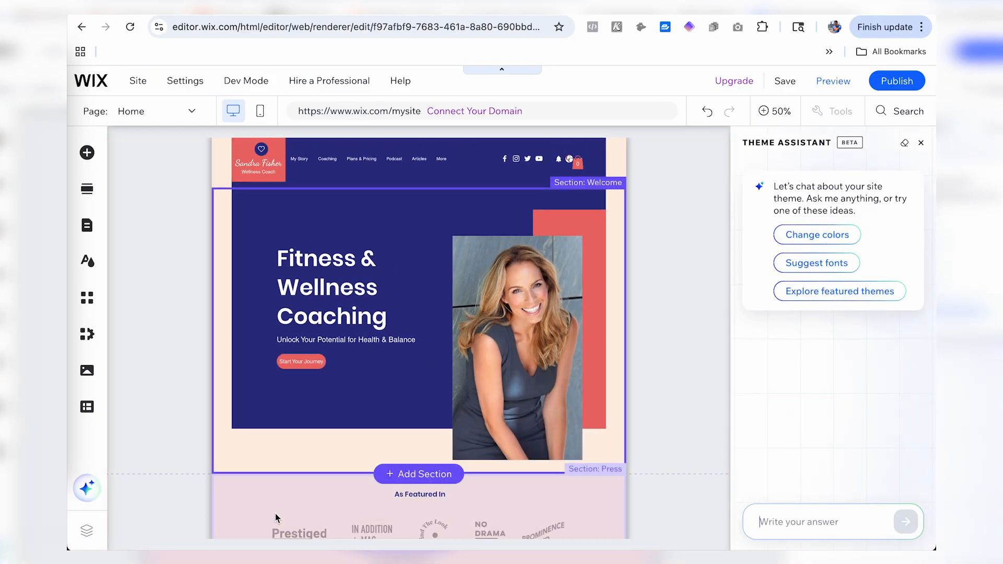
Step: Ask the Theme Assistant to change the site colors with "Choose from pro color themes" and look through the featured color themes
left_click(804, 237)
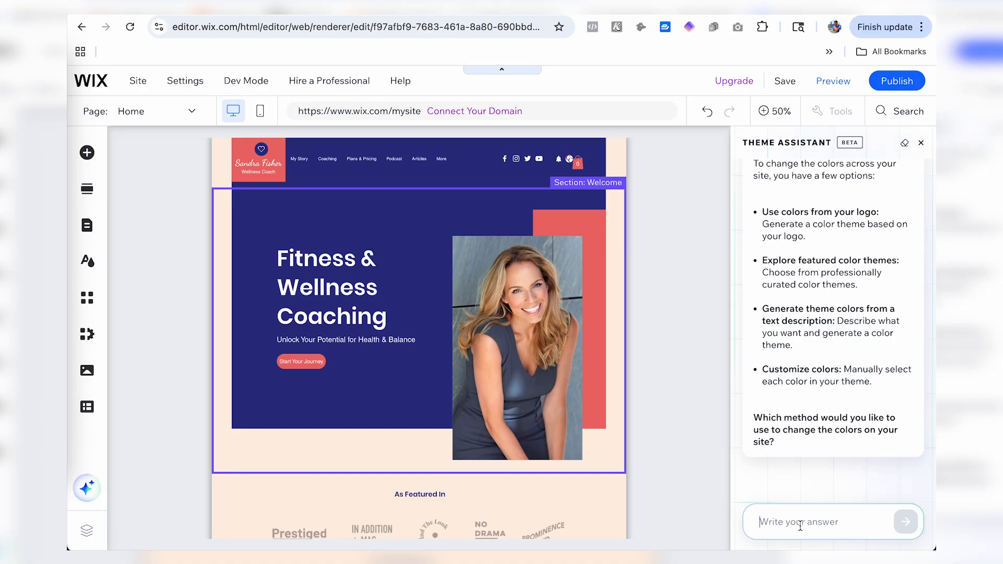
type("Choose from")
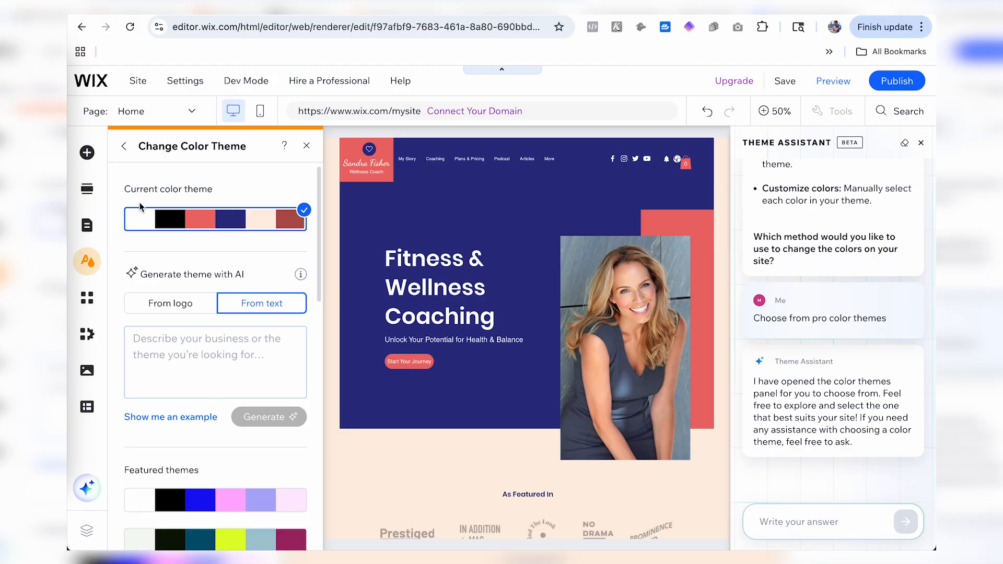
scroll(140, 207, "down", 1)
scroll(139, 201, "down", 1)
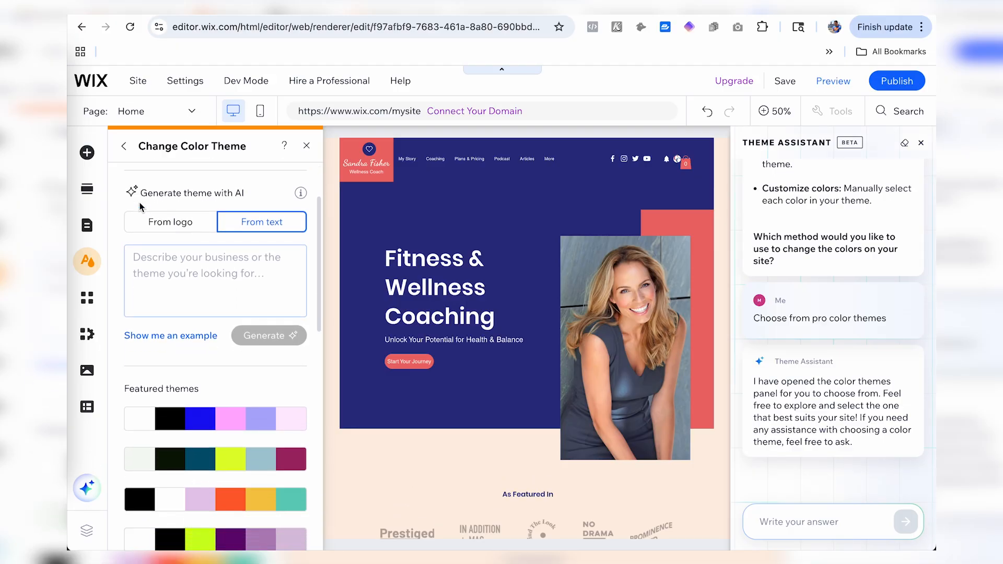
scroll(161, 390, "down", 3)
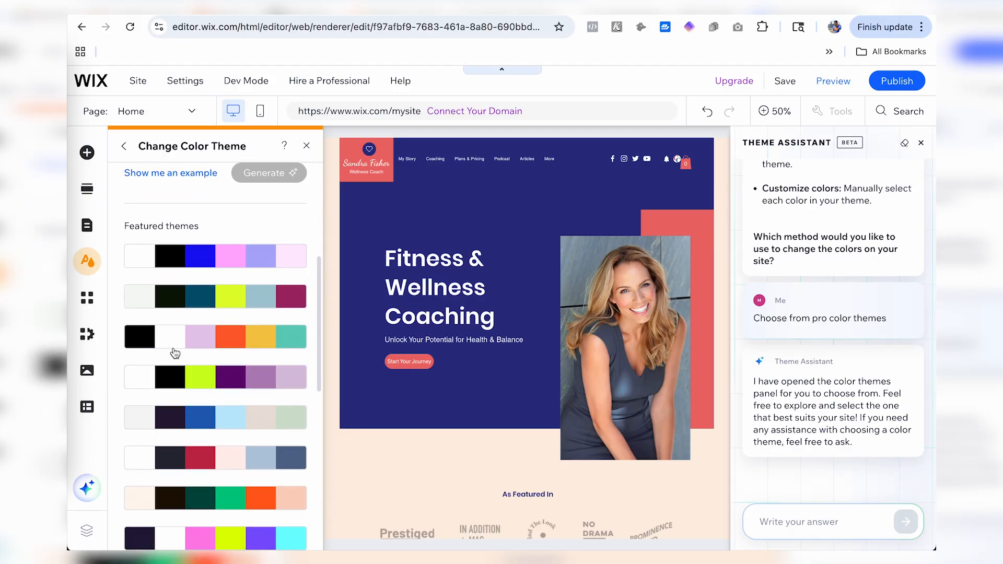
scroll(174, 348, "up", 1)
scroll(176, 349, "up", 3)
scroll(175, 350, "down", 5)
Step: Try the light blue and the teal and lime featured color themes, and restore the original navy and coral theme
left_click(182, 400)
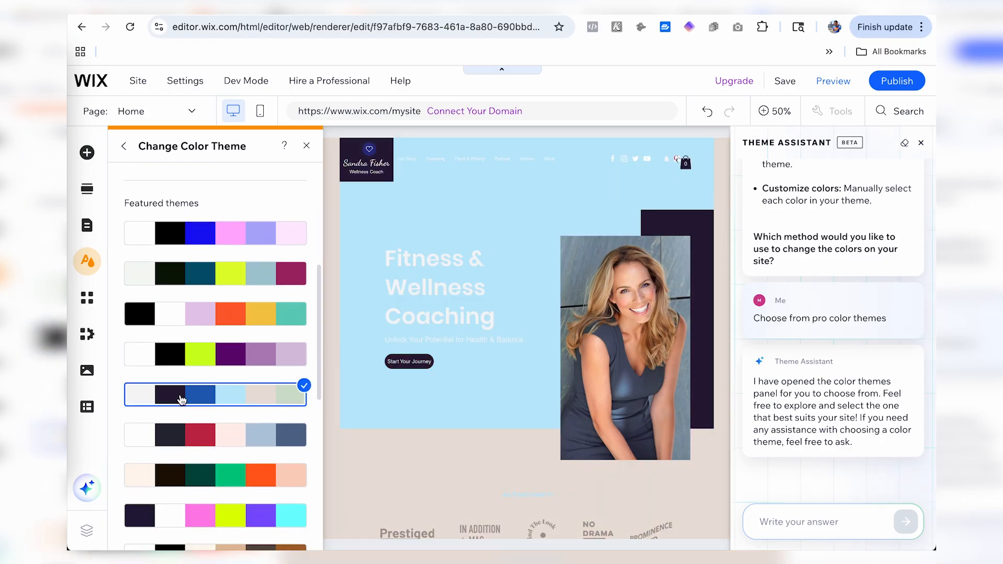
left_click(193, 245)
left_click(190, 273)
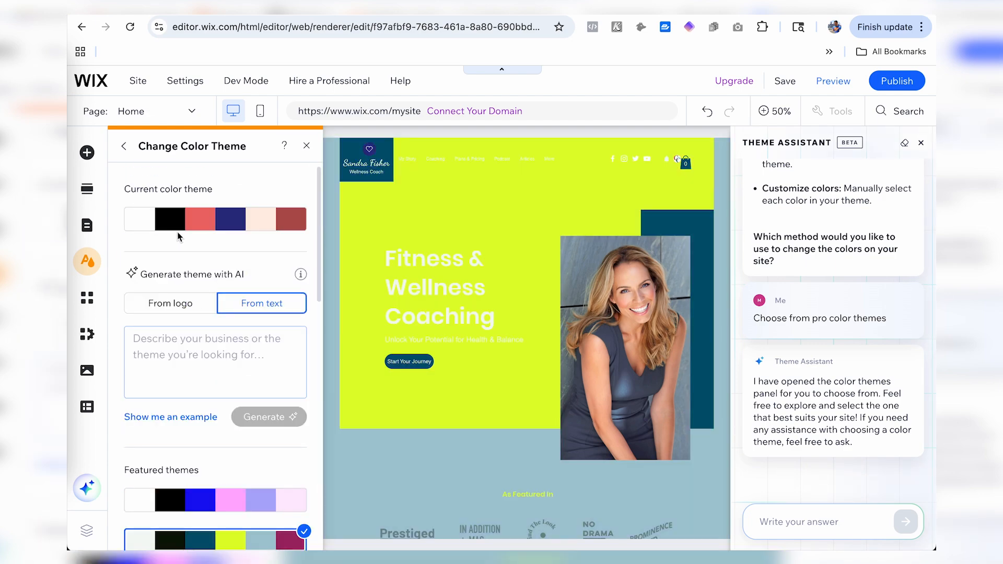
left_click(177, 237)
Step: Open the AI full-page text generator for the Home page and choose the Enthusiastic tone of voice
left_click(84, 501)
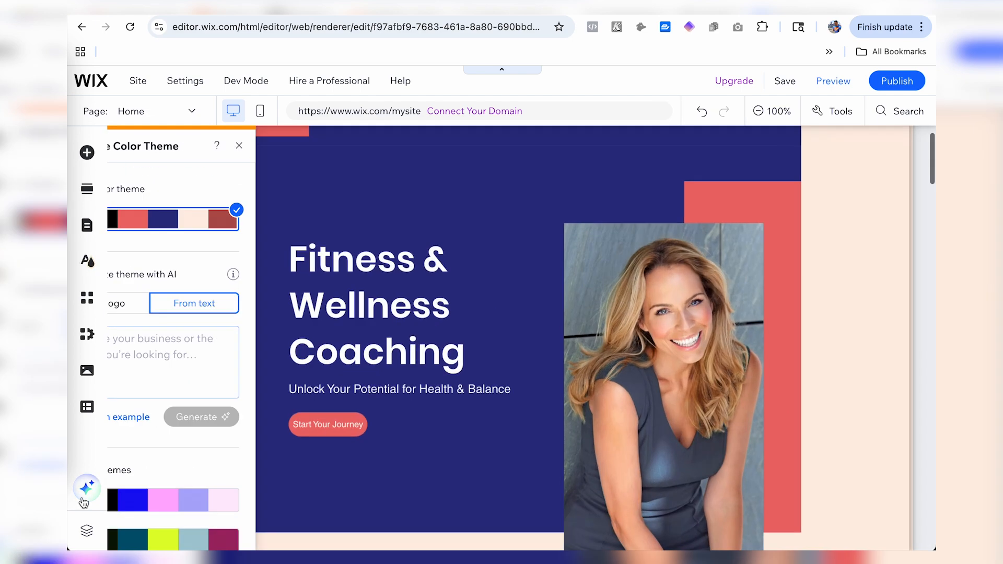
left_click(86, 490)
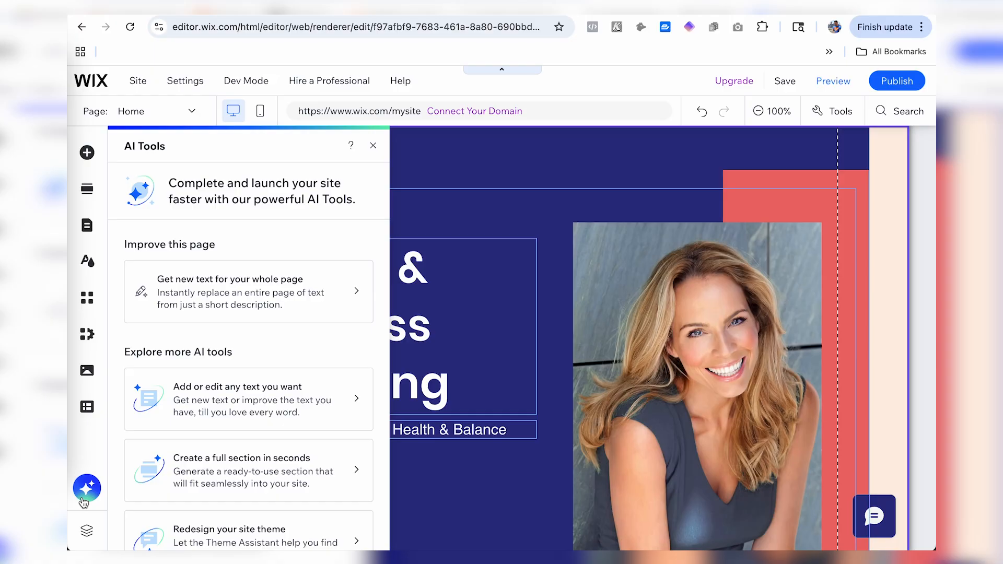
scroll(226, 371, "down", 1)
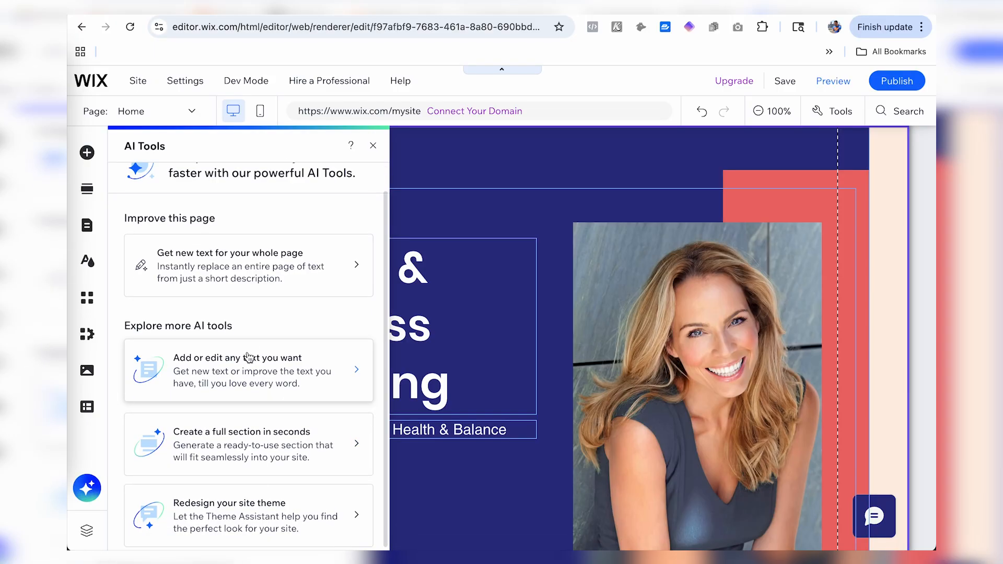
left_click(291, 276)
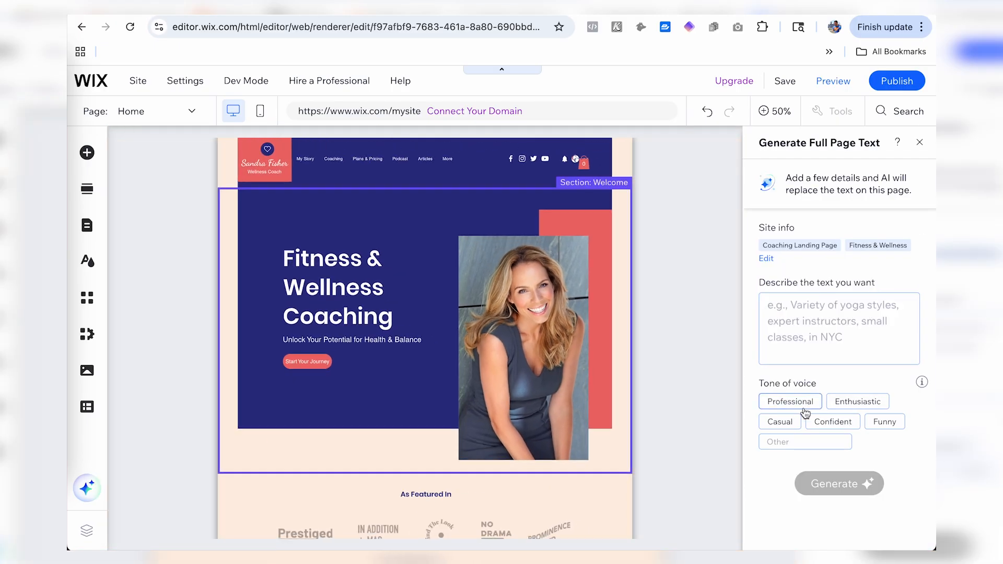
left_click(857, 403)
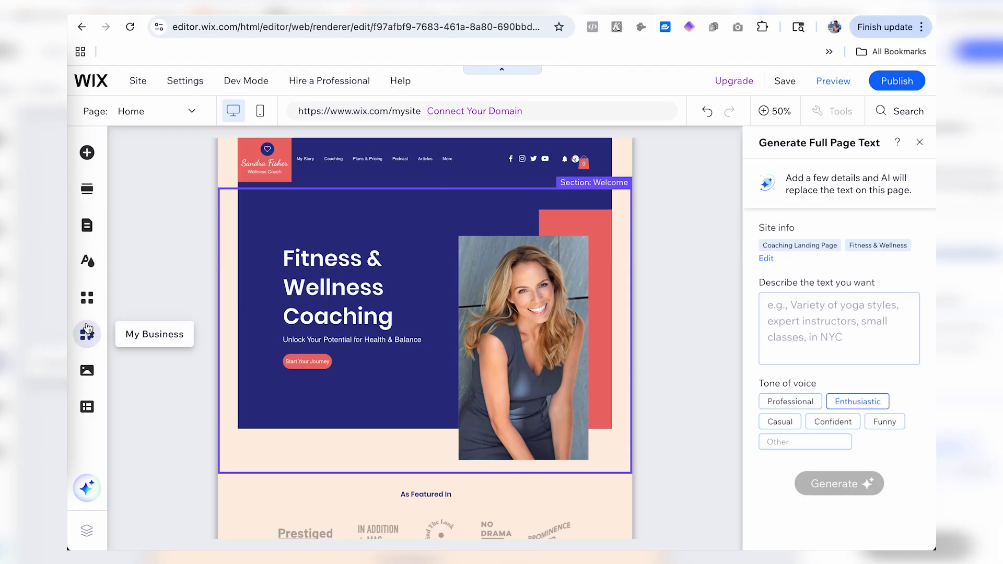
Step: Open the Wix App Market and review the apps recommended for the site
left_click(93, 297)
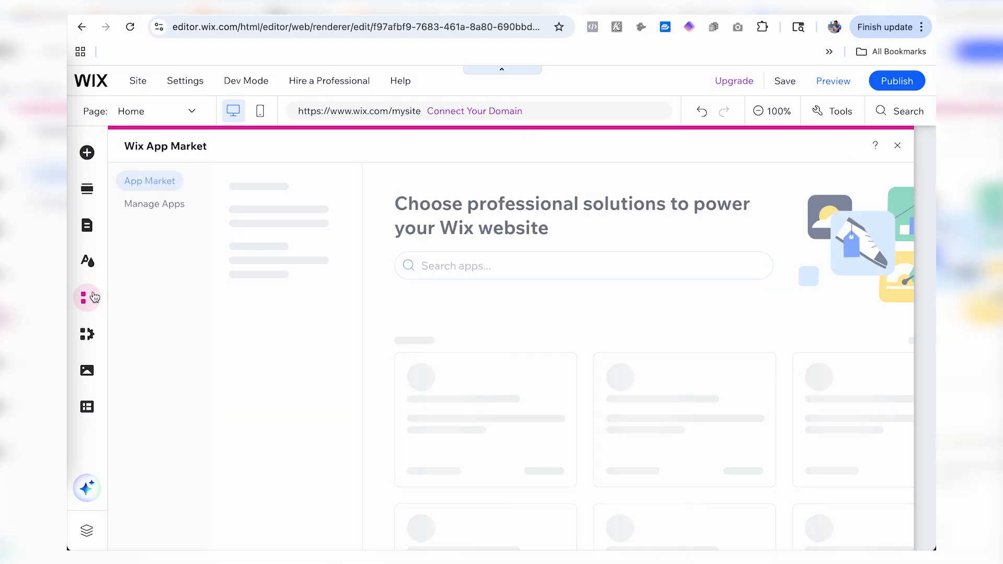
left_click(93, 298)
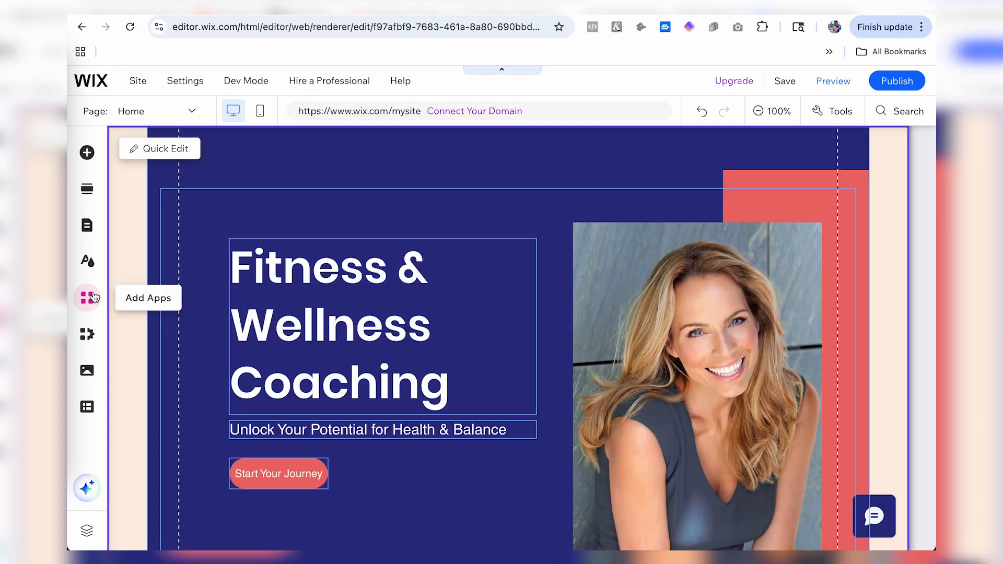
left_click(93, 297)
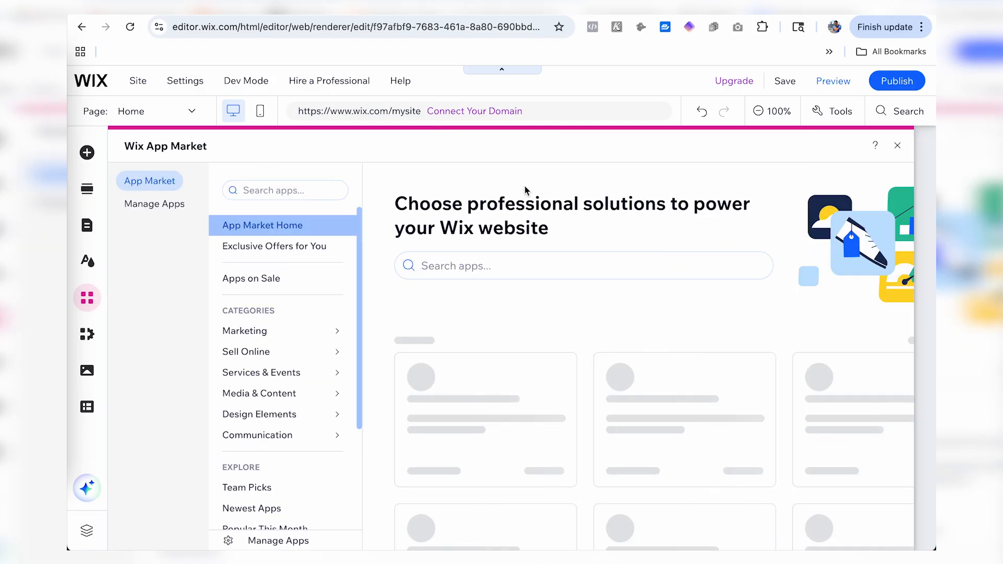
scroll(547, 283, "down", 1)
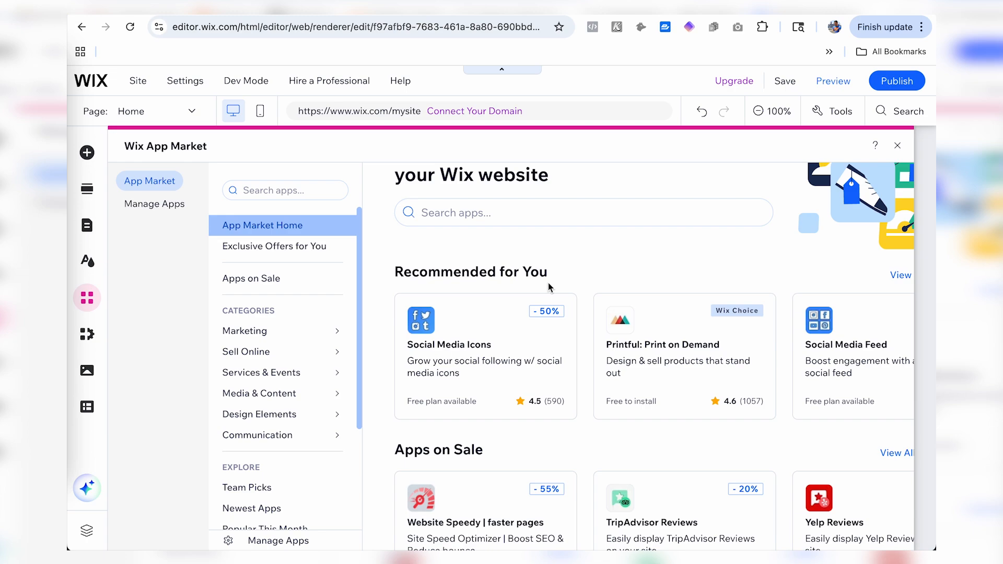
scroll(547, 284, "down", 2)
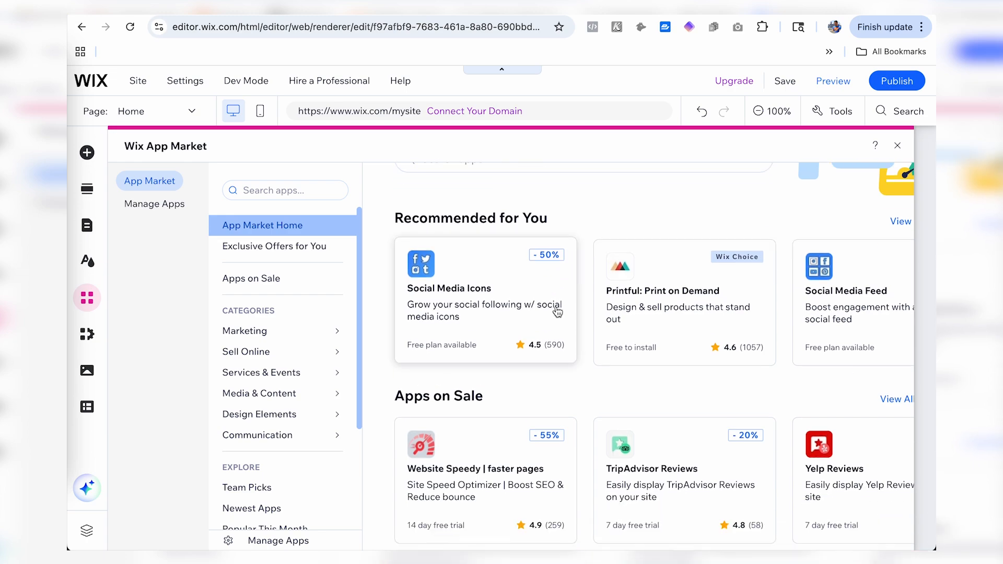
scroll(609, 291, "right", 2)
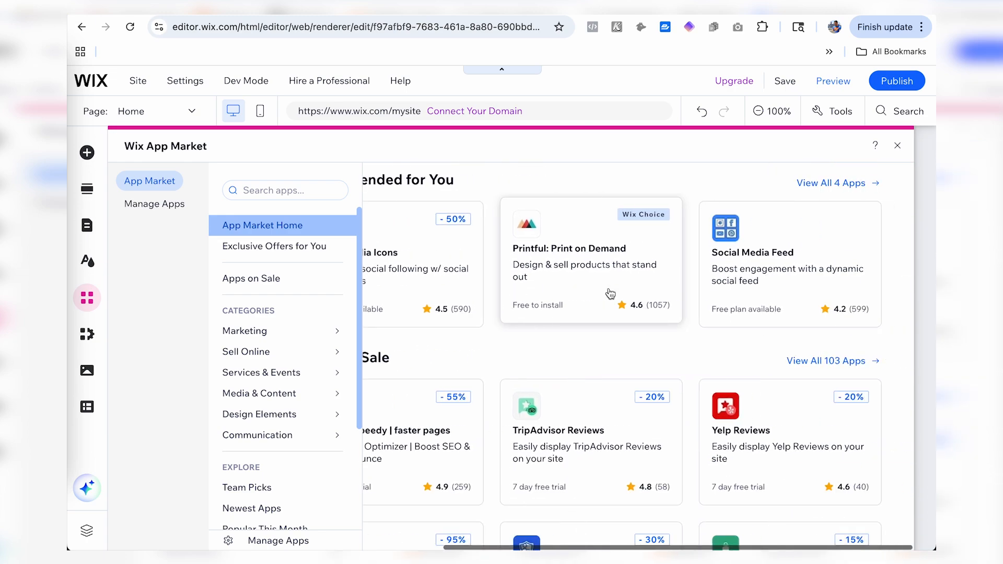
scroll(610, 294, "left", 2)
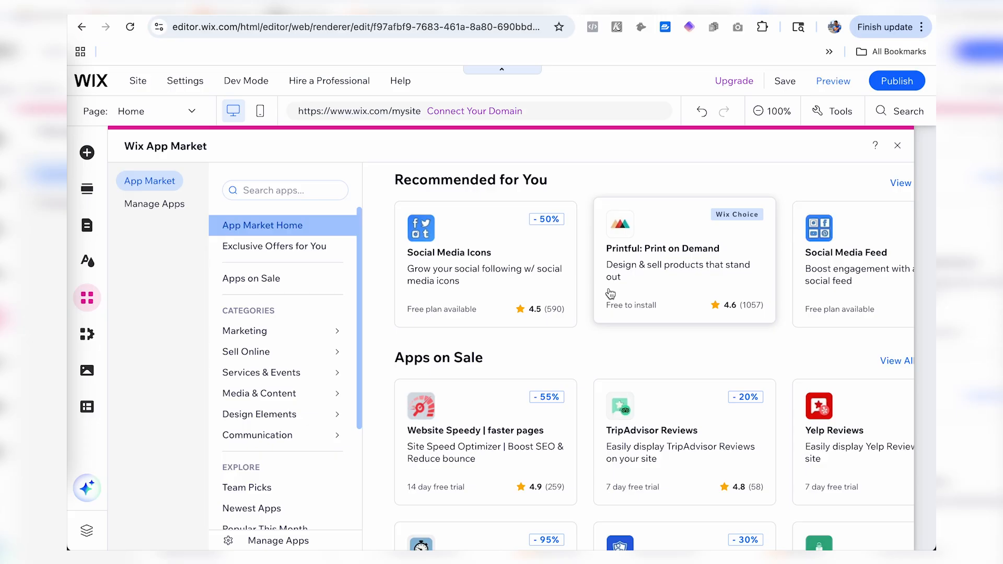
Step: Examine the Apps on Sale, Trending Now, Made by Wix and Team Picks collections and the app categories in the App Market
scroll(604, 333, "down", 4)
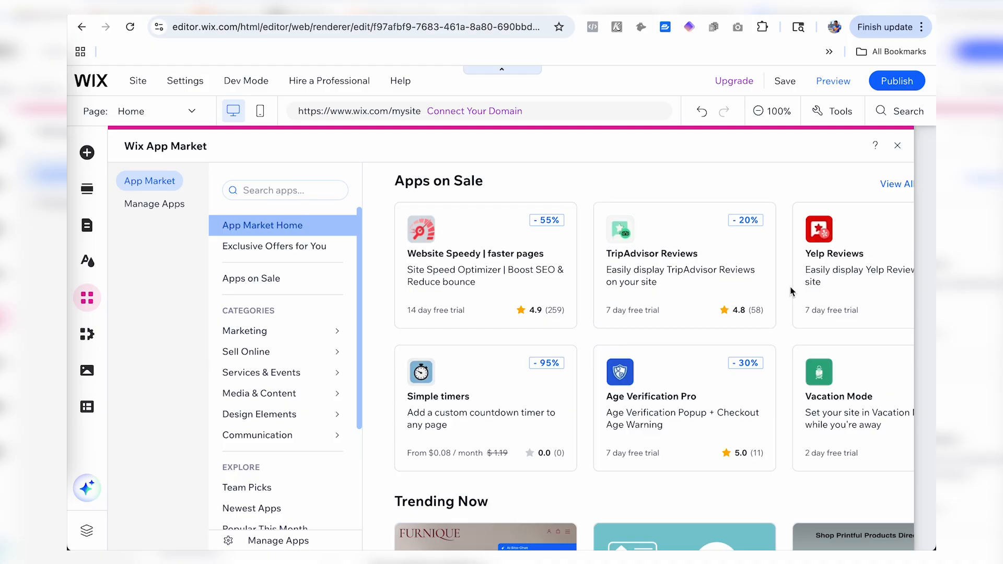
scroll(677, 298, "down", 8)
scroll(660, 282, "up", 4)
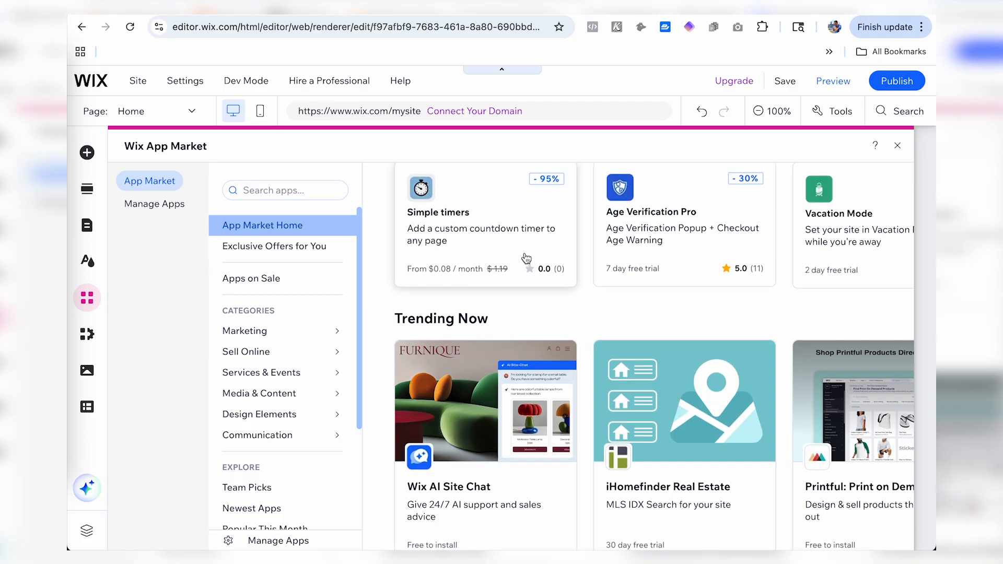
scroll(526, 258, "down", 11)
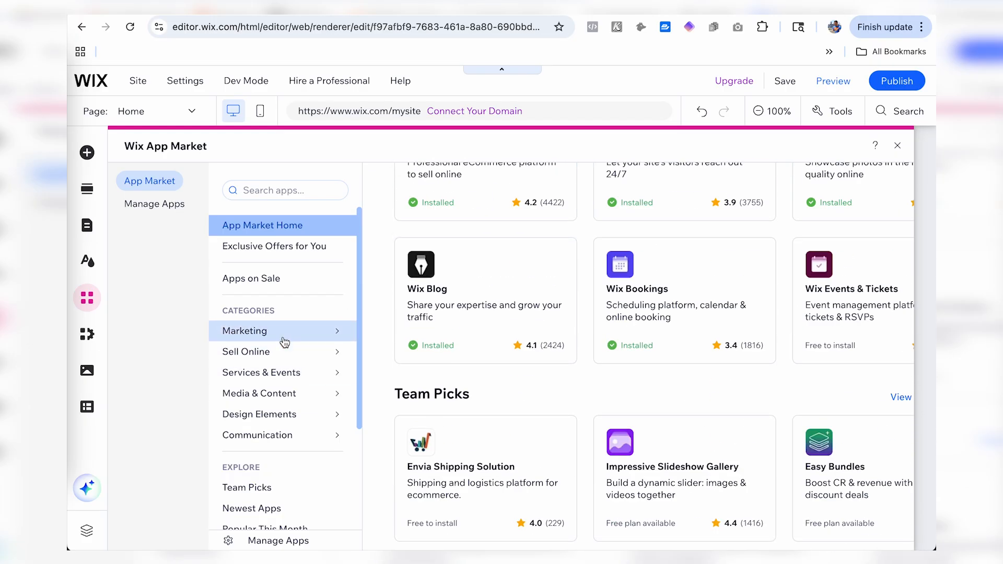
mouse_move(284, 343)
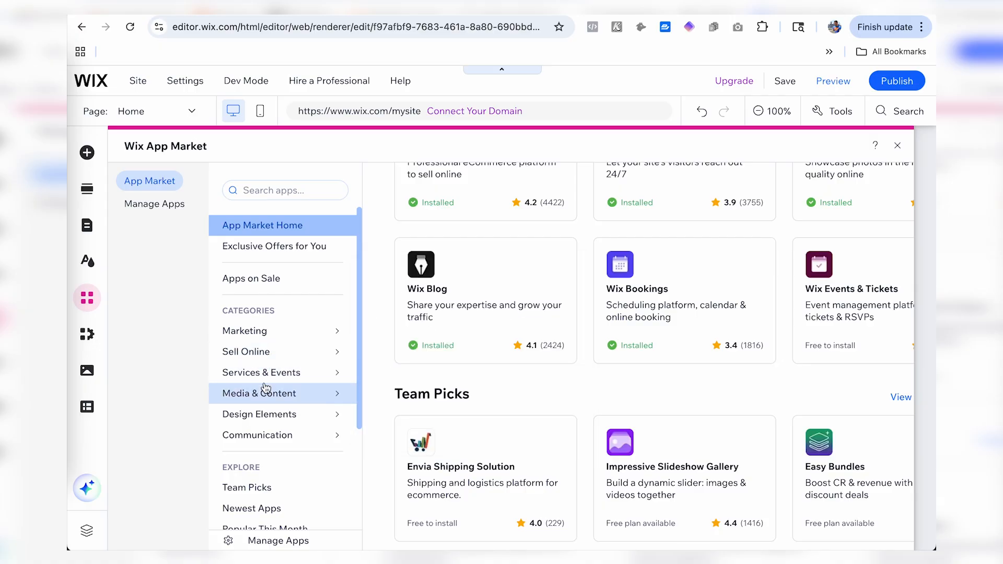
mouse_move(265, 397)
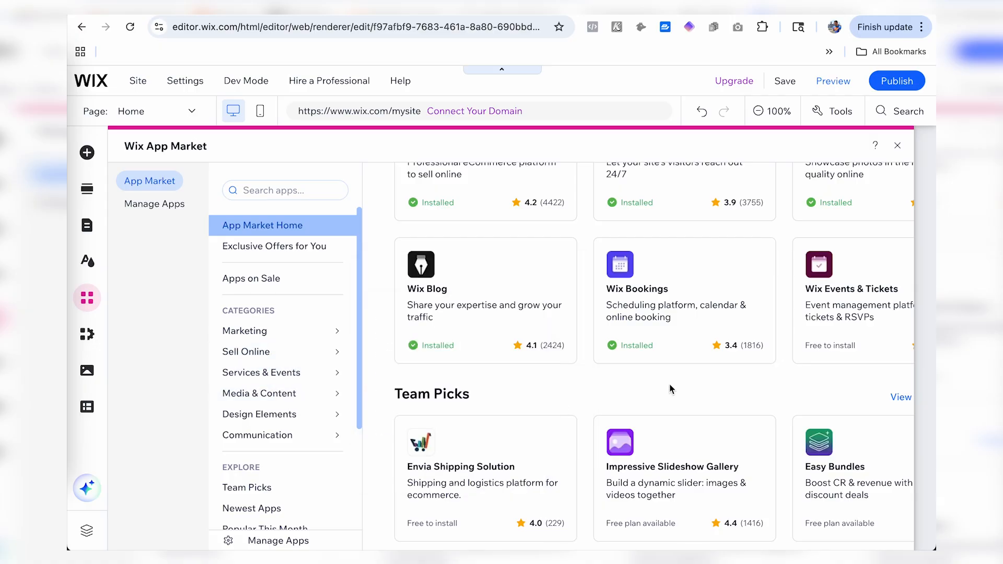
scroll(671, 387, "down", 4)
scroll(670, 389, "down", 10)
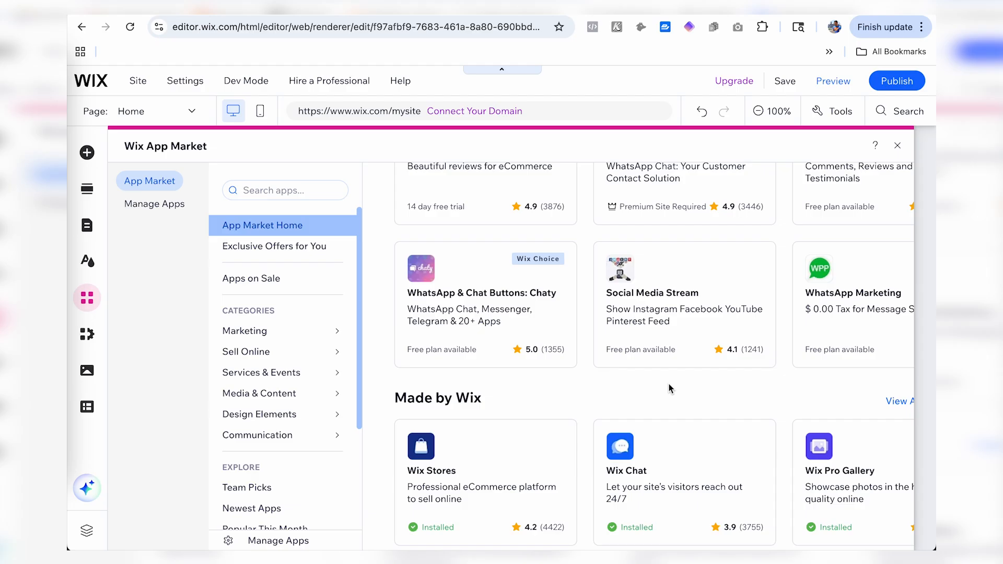
scroll(670, 389, "down", 4)
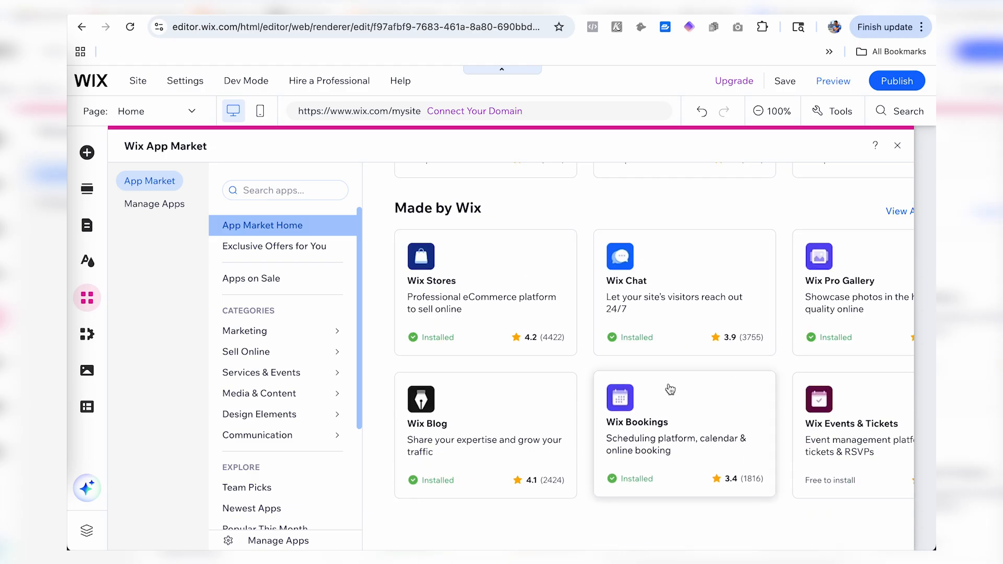
scroll(670, 390, "up", 5)
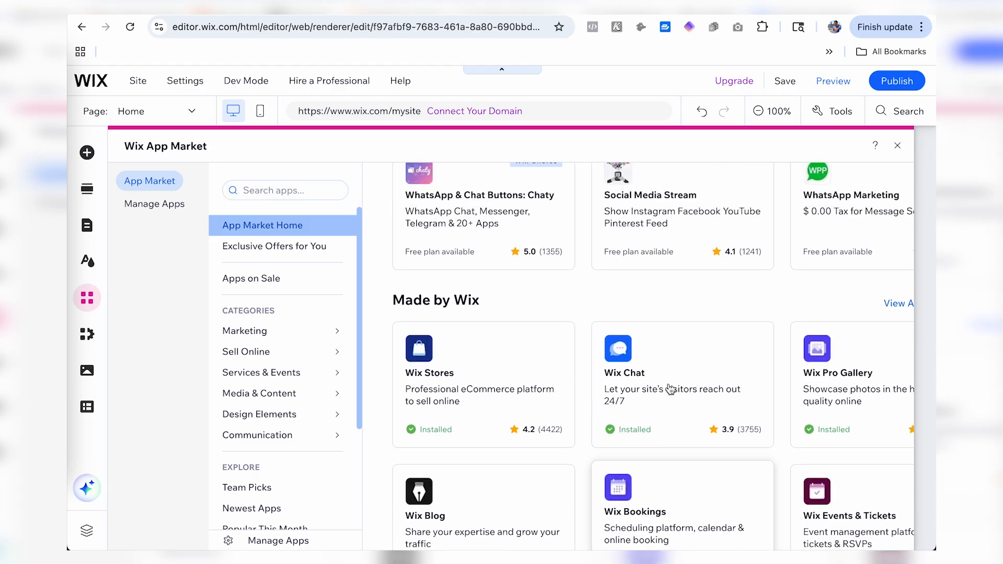
scroll(669, 386, "up", 20)
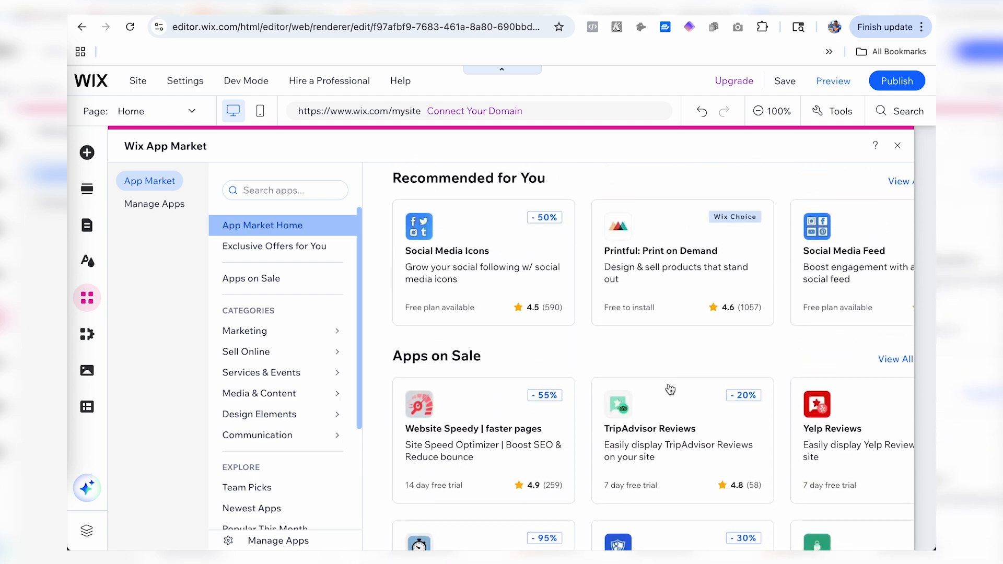
Step: Review the My Business options for Wix Stores, Bookings, Blog, Members Area, Pricing Plans, Chat and Portfolio
left_click(95, 334)
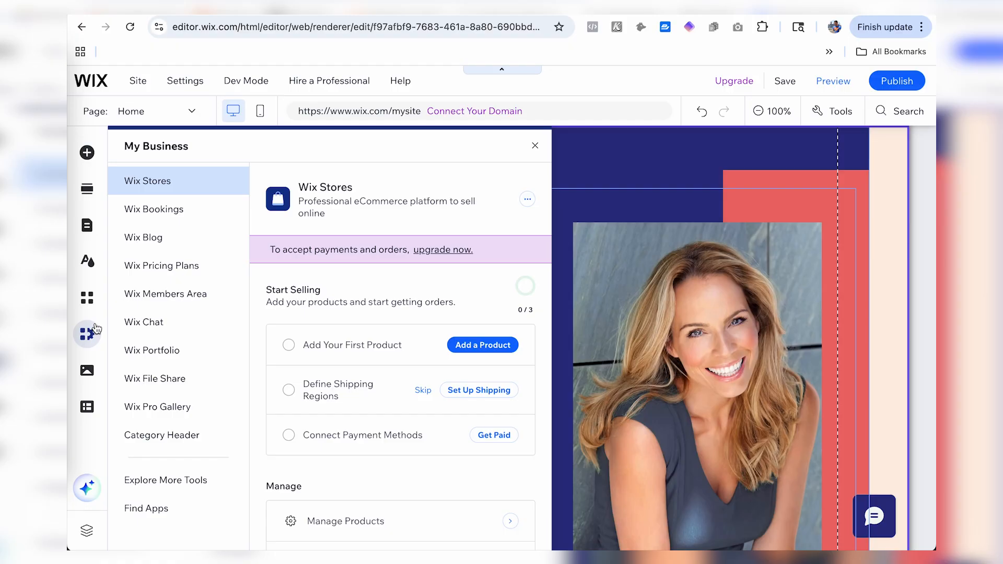
left_click(189, 214)
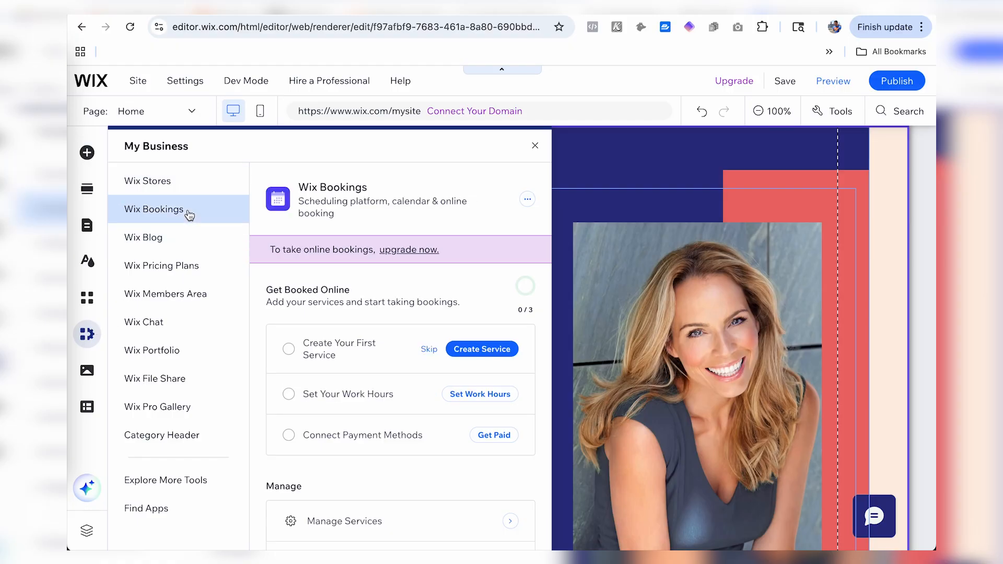
scroll(312, 307, "down", 3)
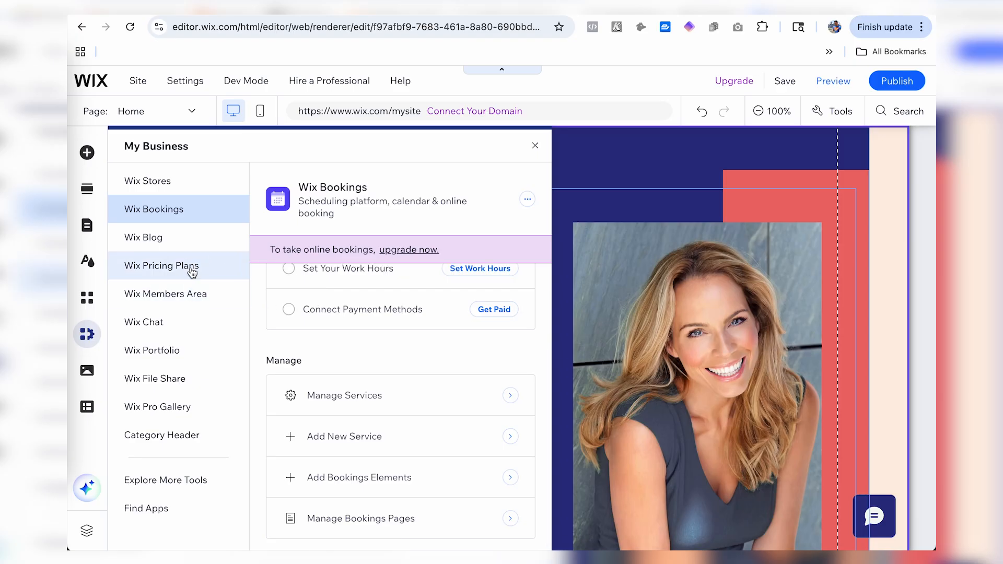
left_click(186, 243)
scroll(262, 283, "down", 1)
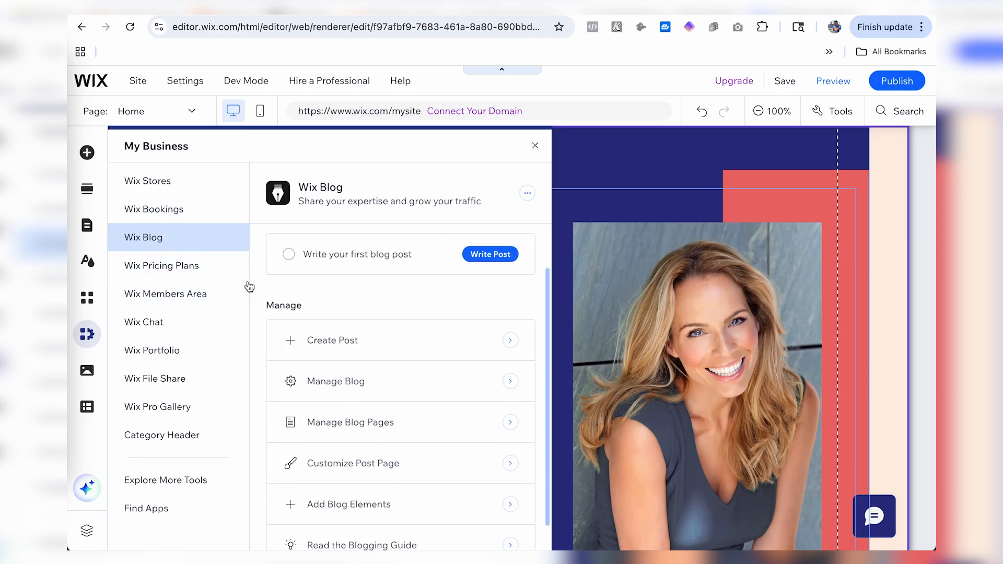
left_click(219, 285)
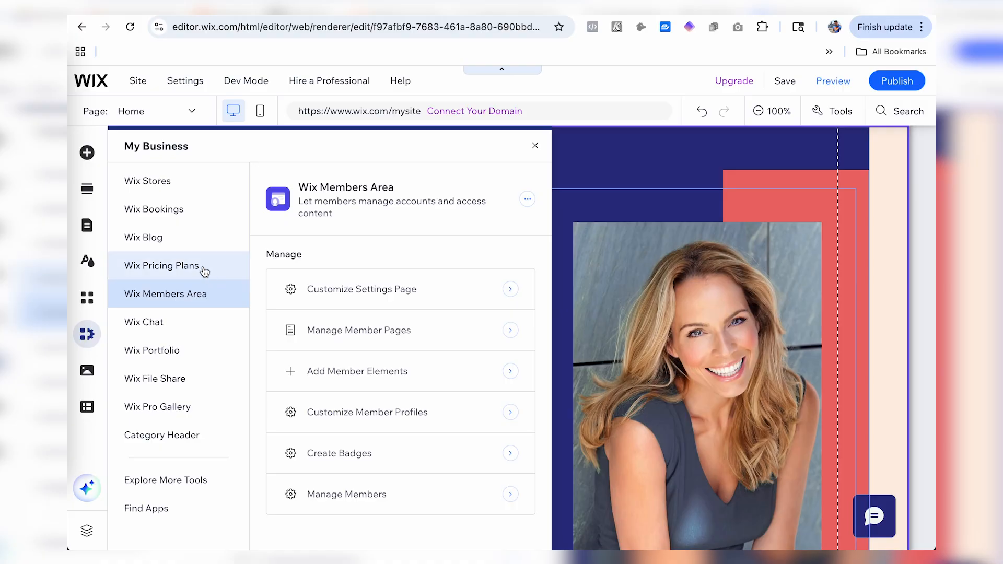
left_click(203, 269)
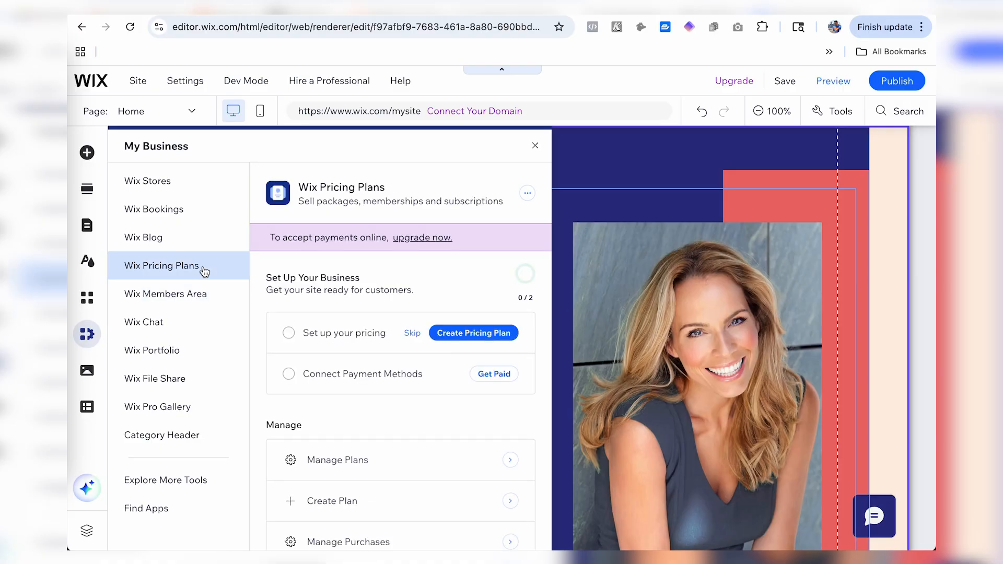
left_click(198, 333)
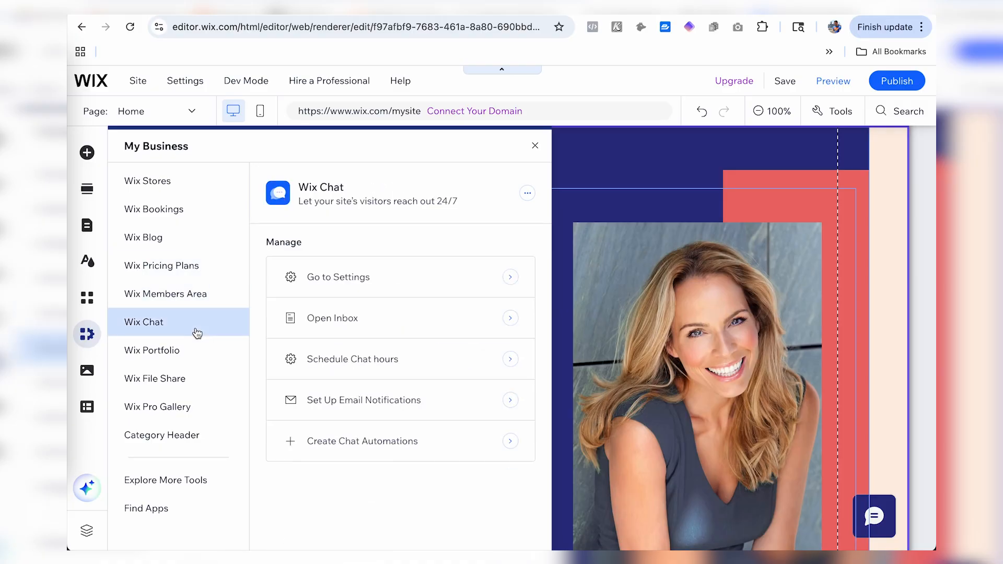
left_click(178, 349)
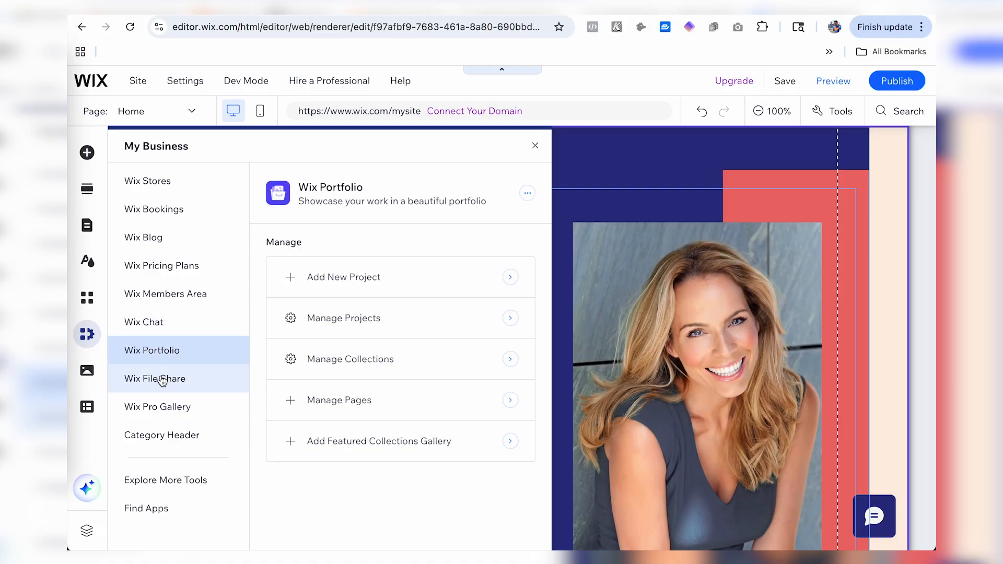
Step: Review the Wix Bookings setup tasks and management options in My Business, plus the site's My Dashboard option
left_click(179, 210)
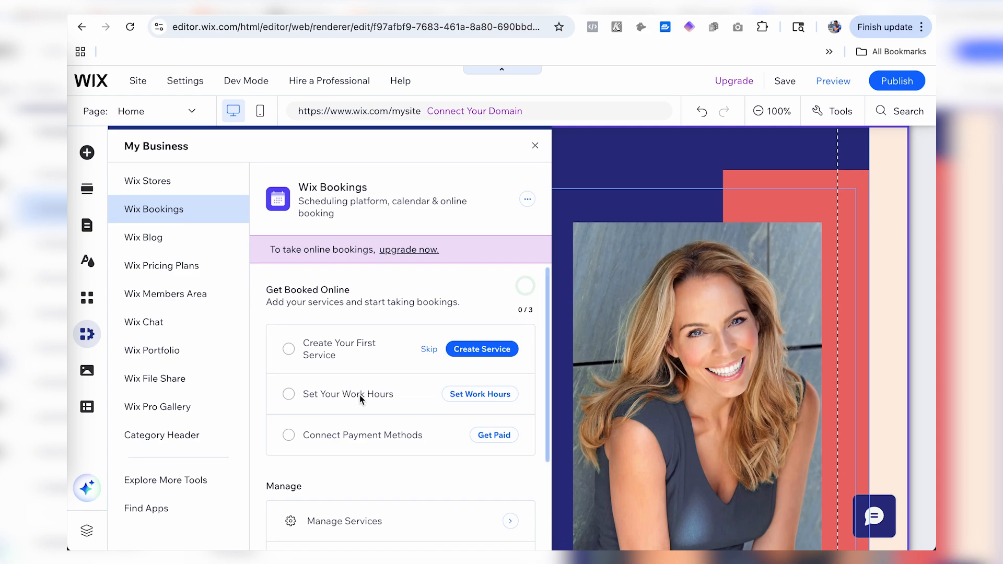
scroll(359, 395, "down", 3)
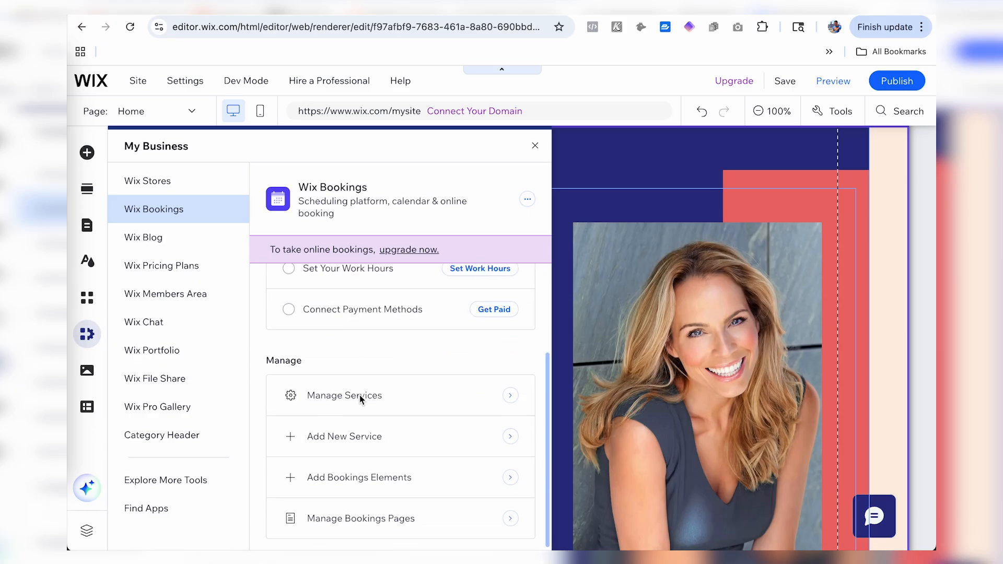
scroll(359, 395, "up", 3)
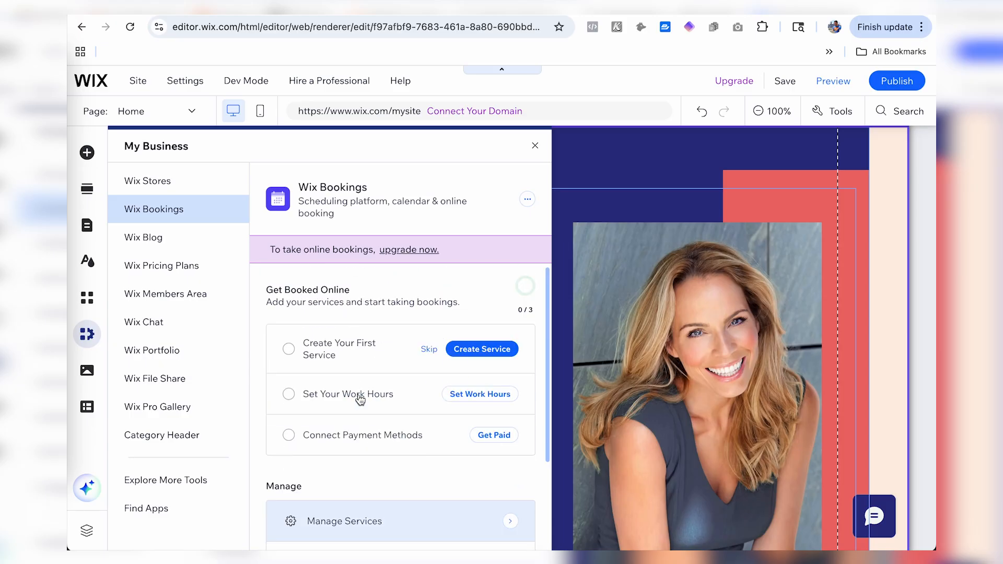
left_click(90, 334)
left_click(149, 84)
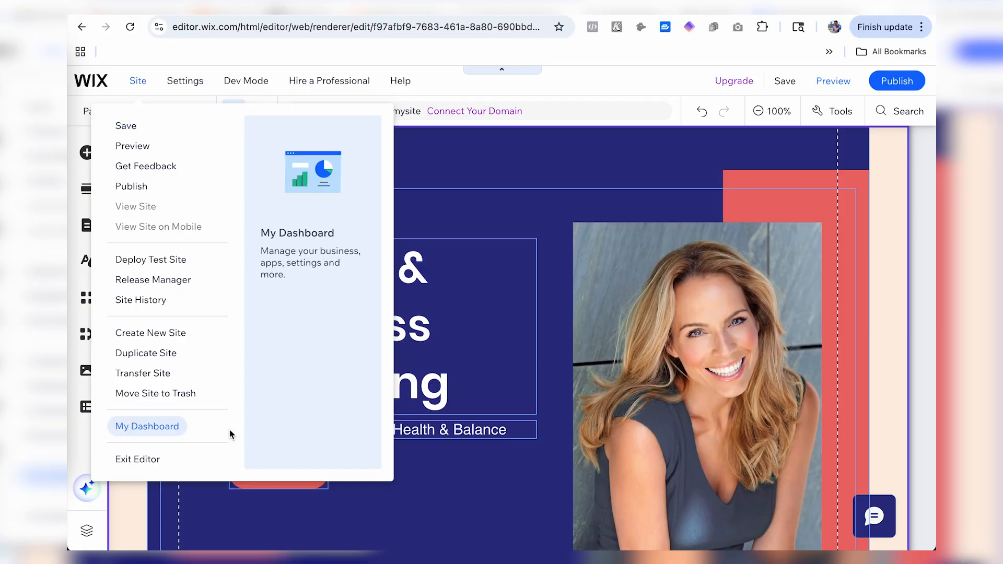
left_click(166, 425)
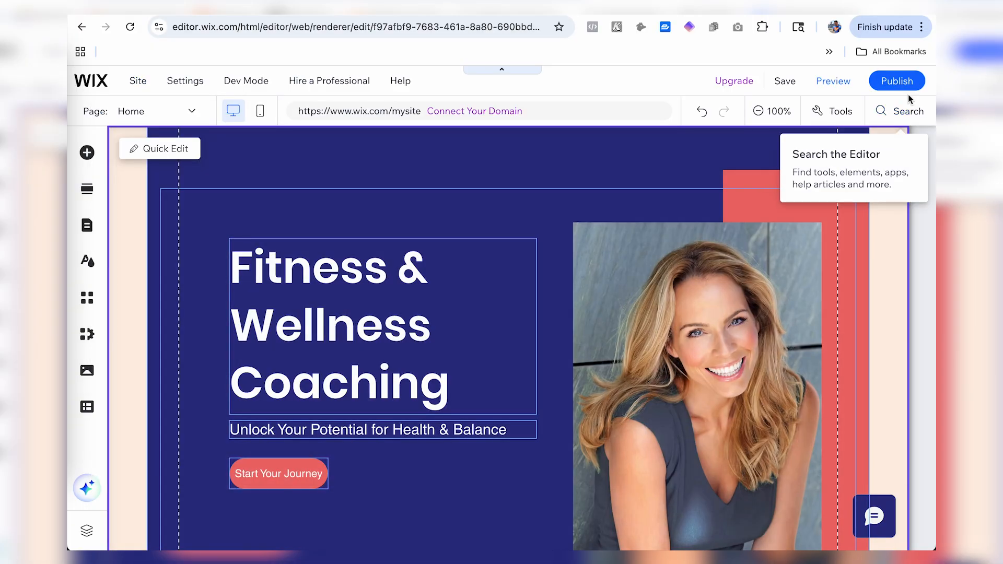
Step: Publish the site and look through the live home page
left_click(907, 87)
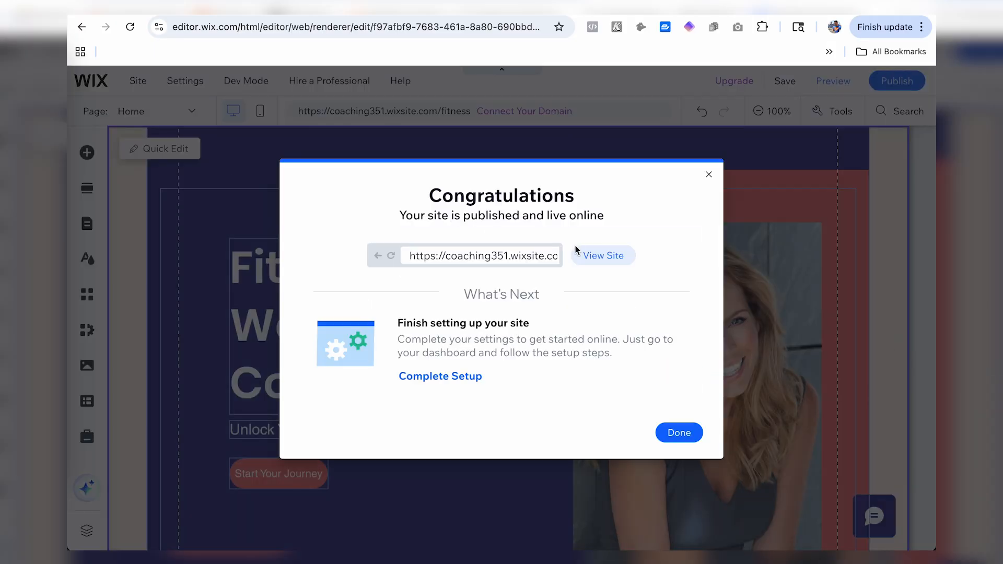
left_click(605, 256)
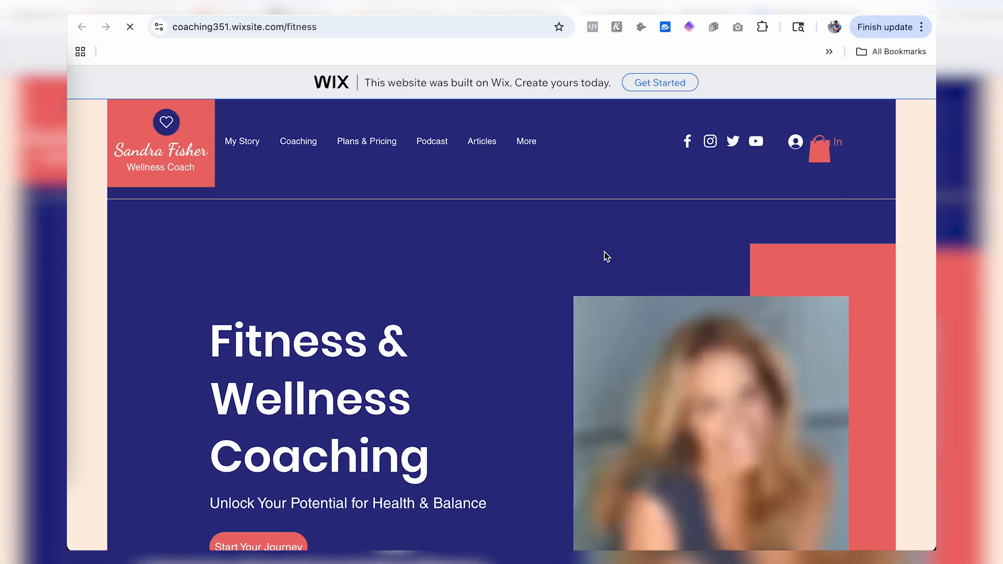
scroll(605, 256, "down", 20)
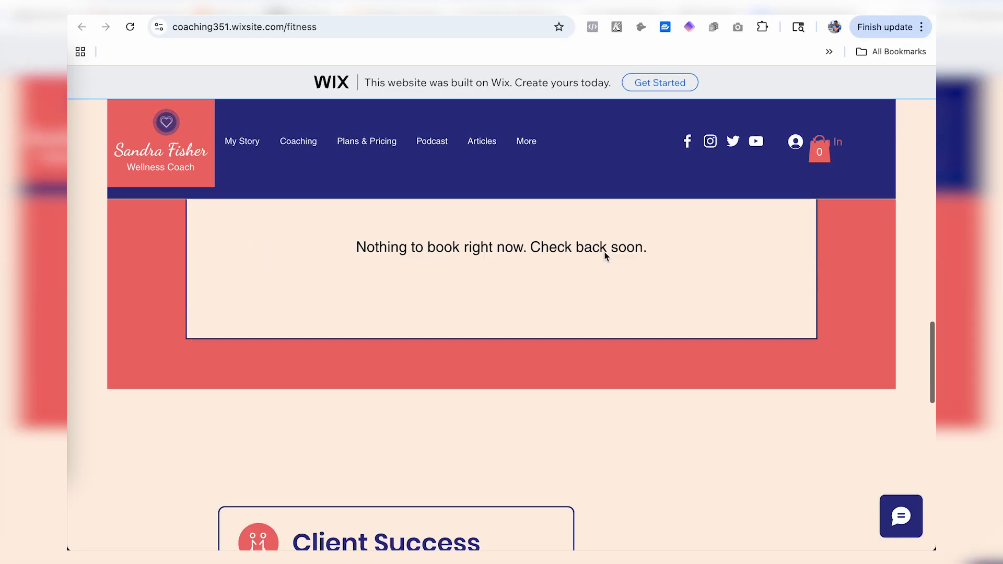
scroll(605, 256, "up", 20)
scroll(606, 256, "up", 15)
scroll(606, 256, "down", 14)
scroll(605, 256, "up", 15)
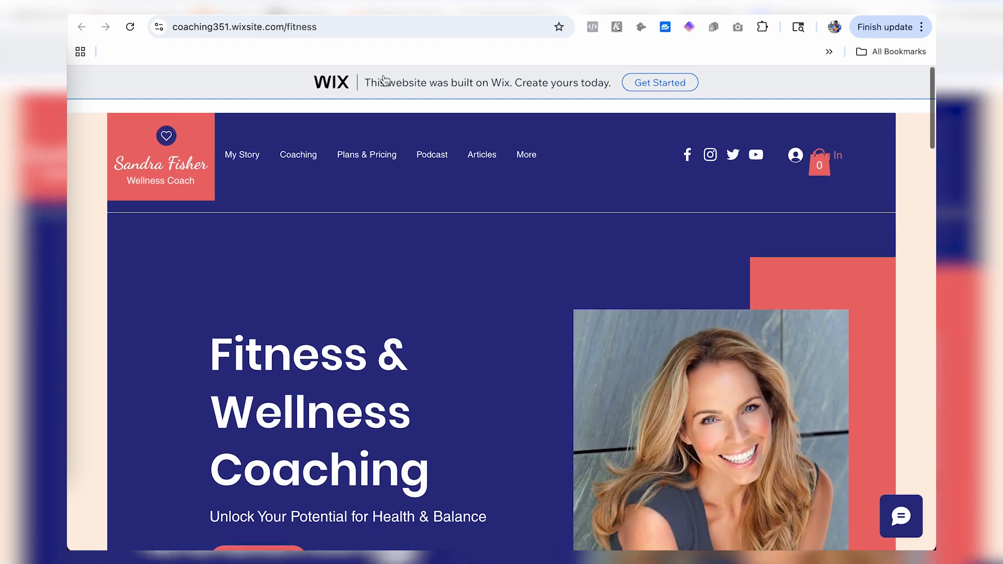
Step: Return to the editor, dismiss the publishing confirmation and check the options for viewing or unpublishing the site
left_click(335, 7)
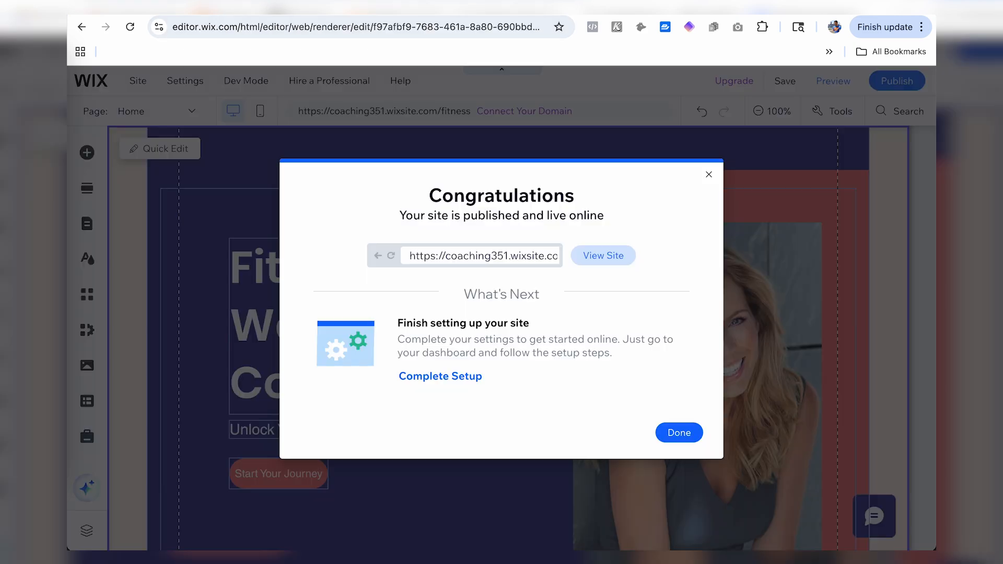
left_click(709, 175)
mouse_move(896, 90)
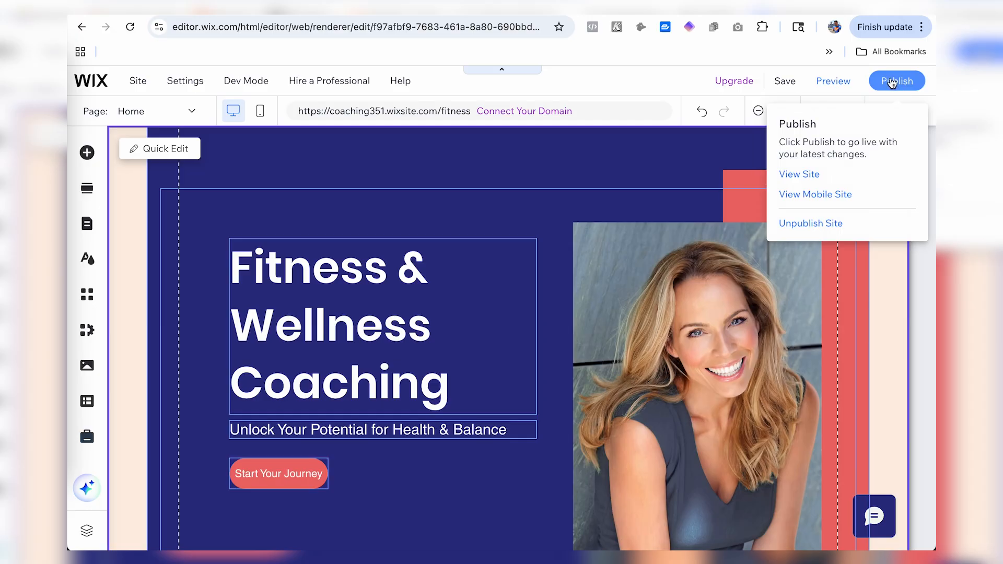
Step: Examine the live home page down to its footer and compare it with the version in the editor
left_click(397, 8)
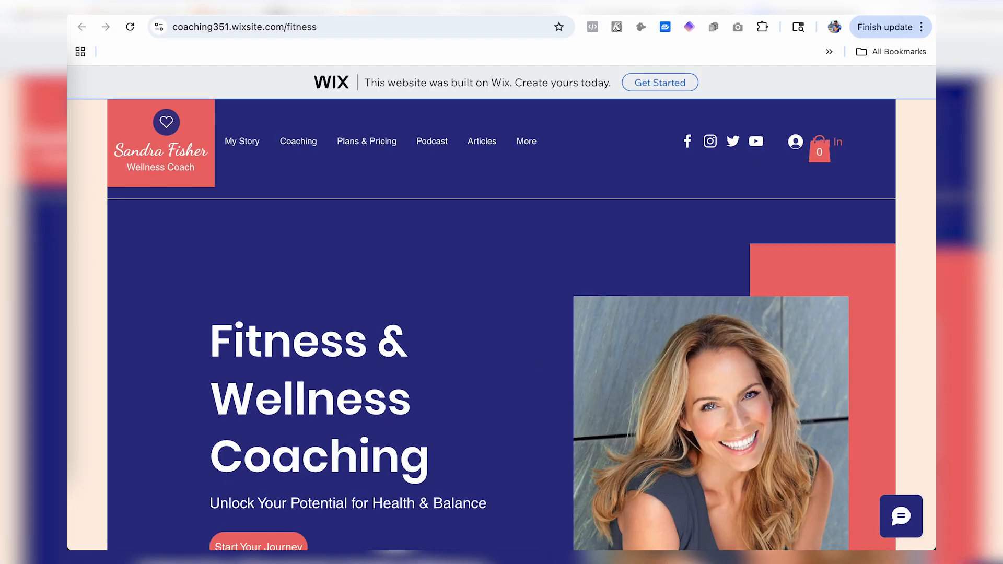
scroll(424, 225, "down", 10)
scroll(424, 227, "down", 15)
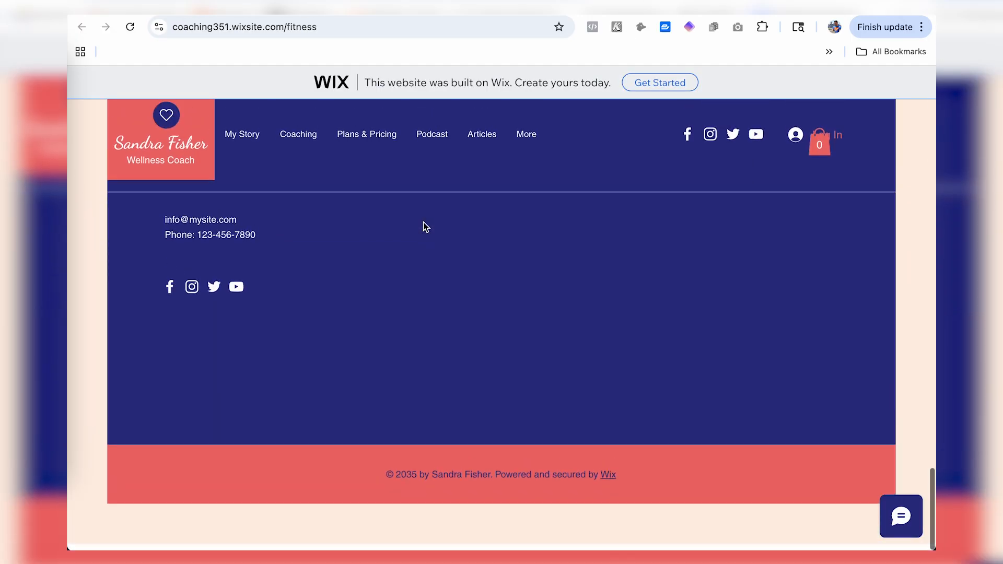
scroll(424, 226, "up", 20)
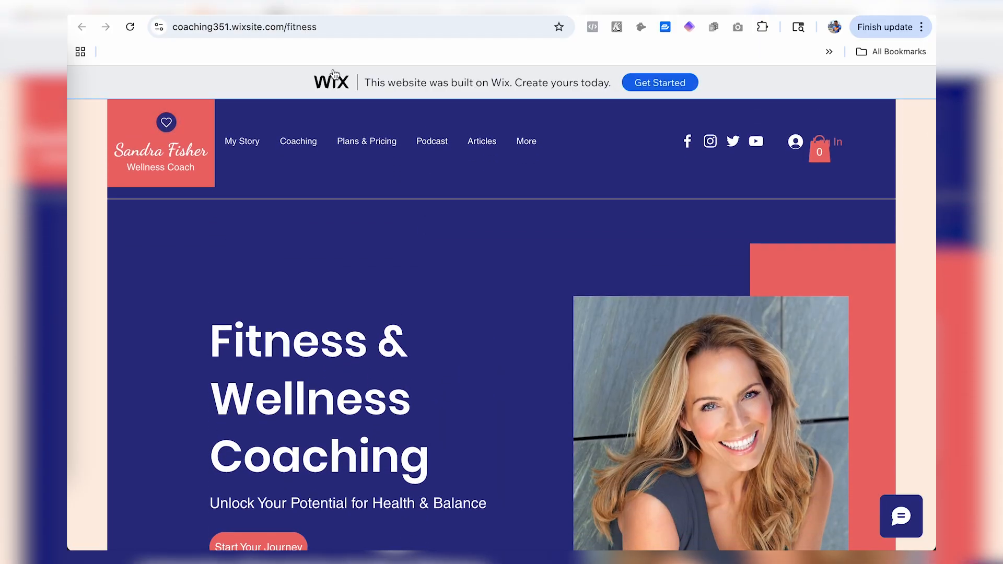
left_click(292, 7)
scroll(325, 204, "up", 2)
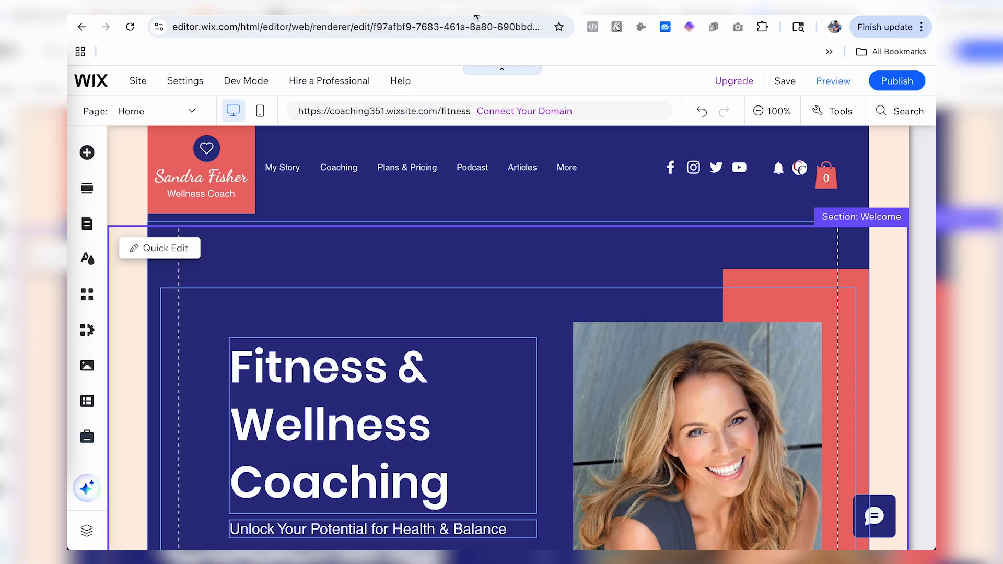
left_click(291, 8)
left_click(337, 10)
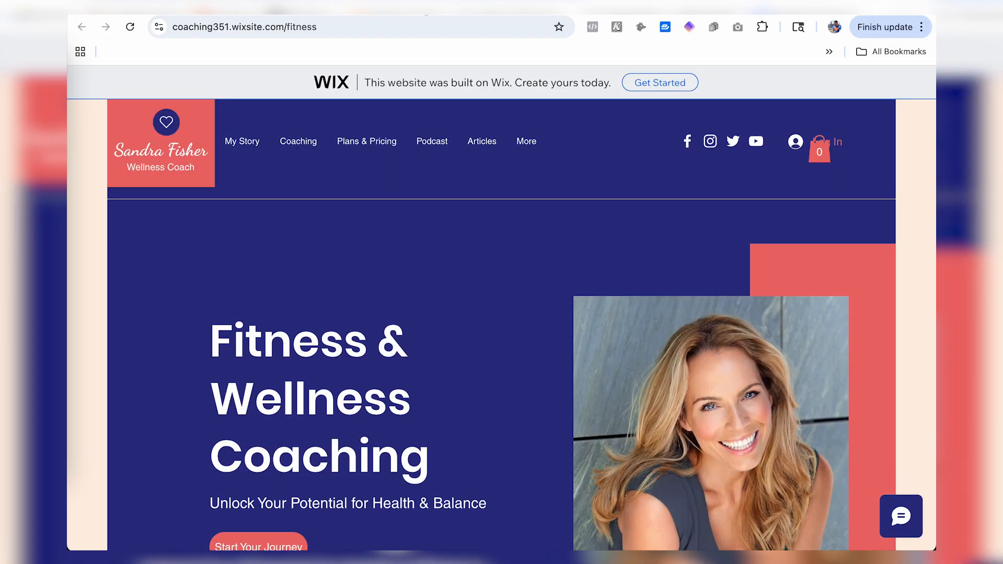
Step: Switch to the Wix dashboard and look over the business setup checklist and the available management sections
left_click(490, 12)
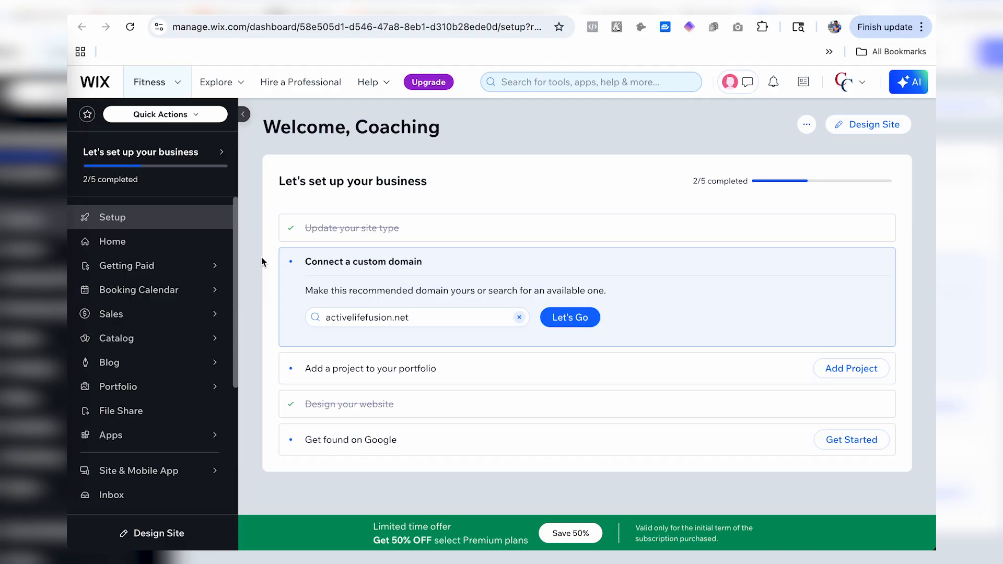
scroll(167, 293, "down", 3)
mouse_move(160, 286)
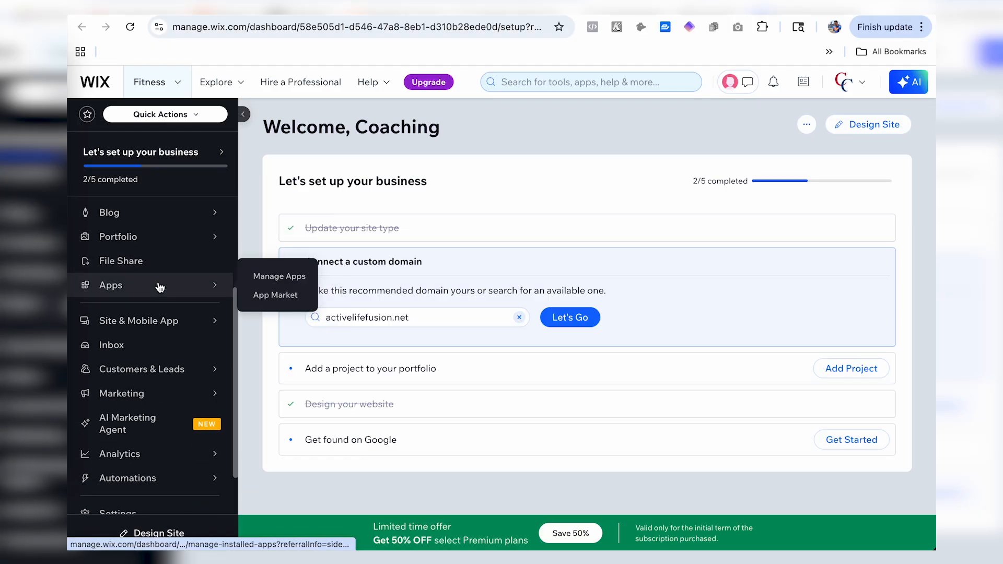
scroll(160, 287, "up", 3)
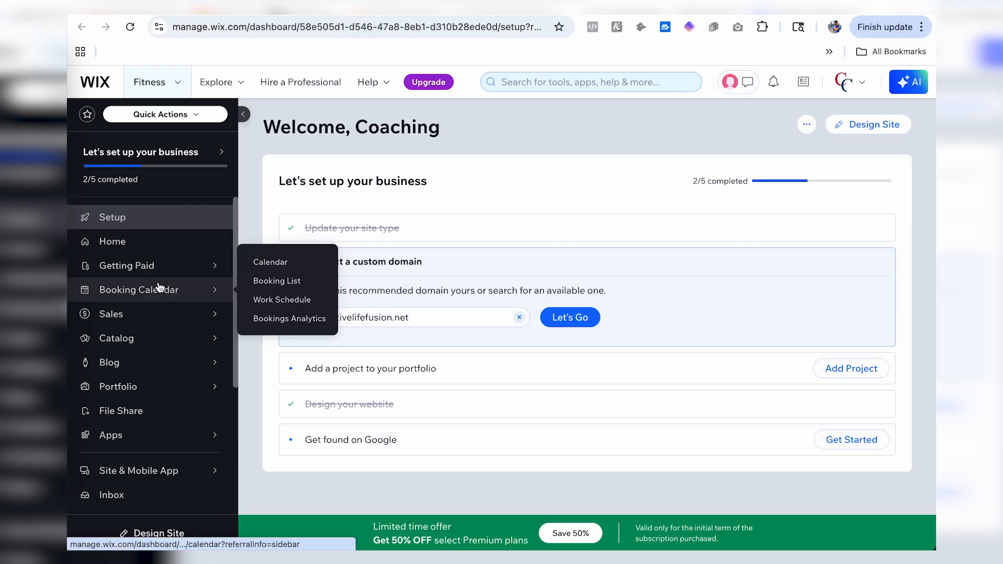
Step: Go back to the site editor and open My Dashboard for the site from there
left_click(215, 8)
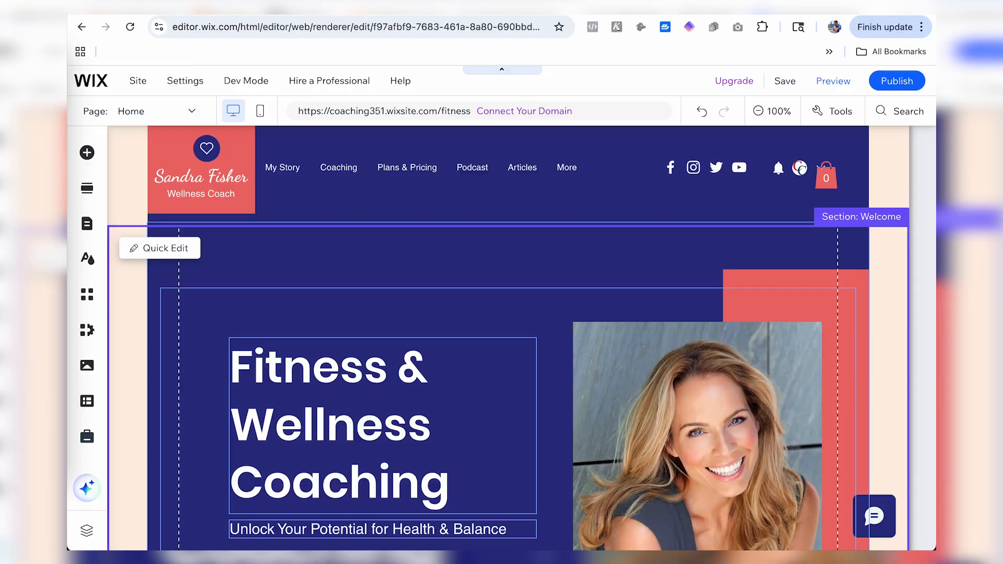
left_click(139, 82)
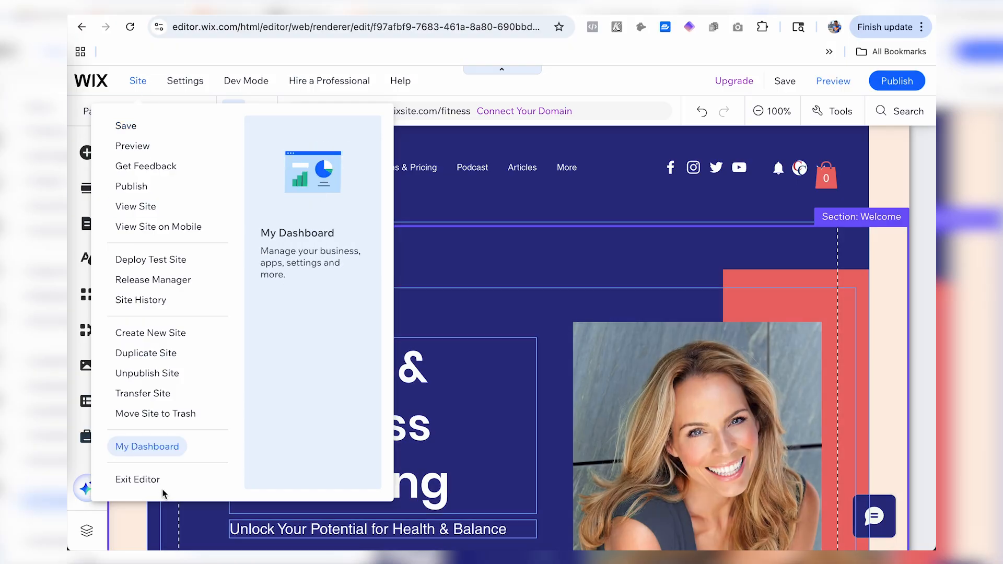
left_click(157, 447)
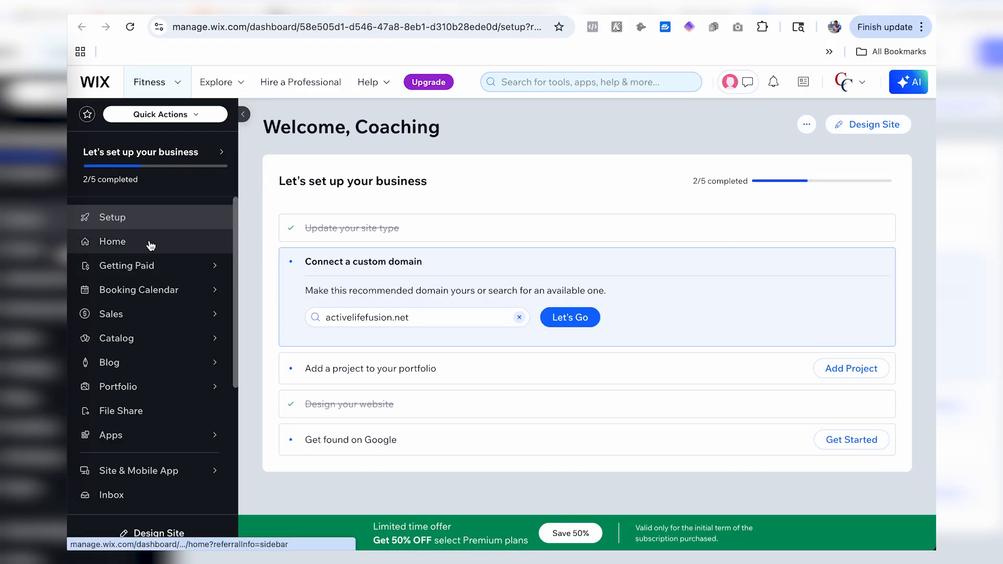
scroll(148, 242, "down", 1)
scroll(148, 246, "up", 1)
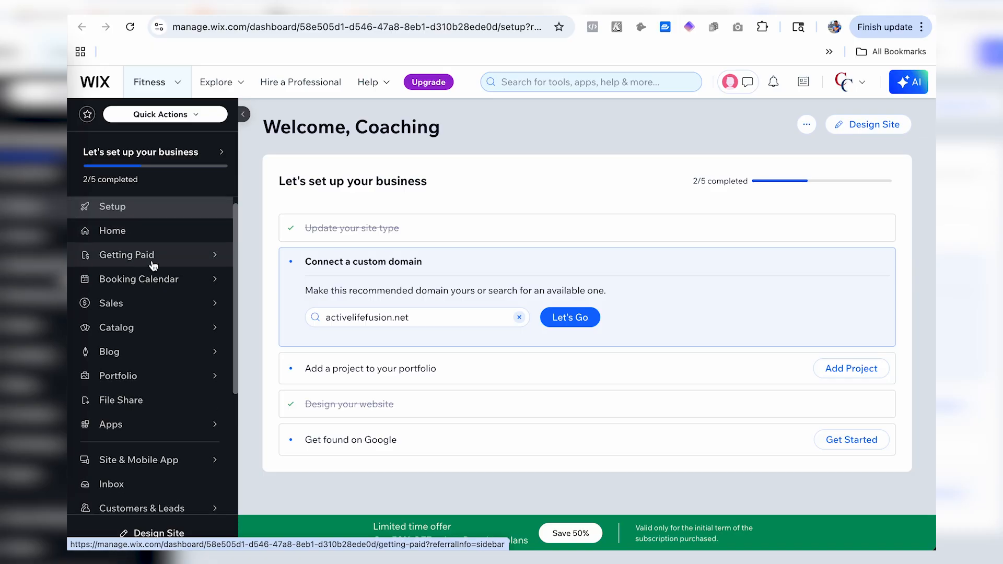
Step: Open the Getting Paid section and review the payment method setup and the ways to get paid
mouse_move(155, 263)
left_click(155, 264)
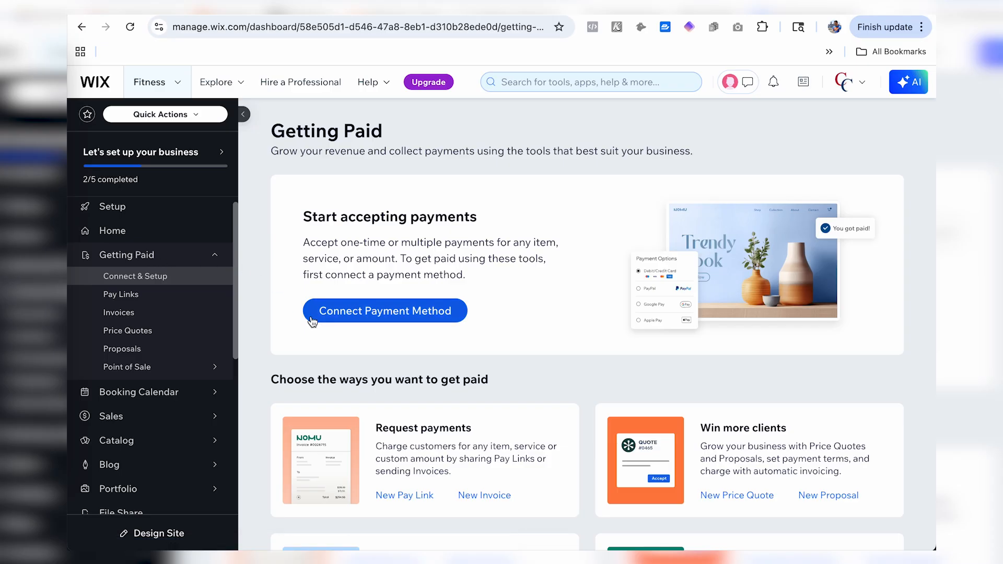
scroll(312, 321, "down", 2)
scroll(312, 320, "down", 1)
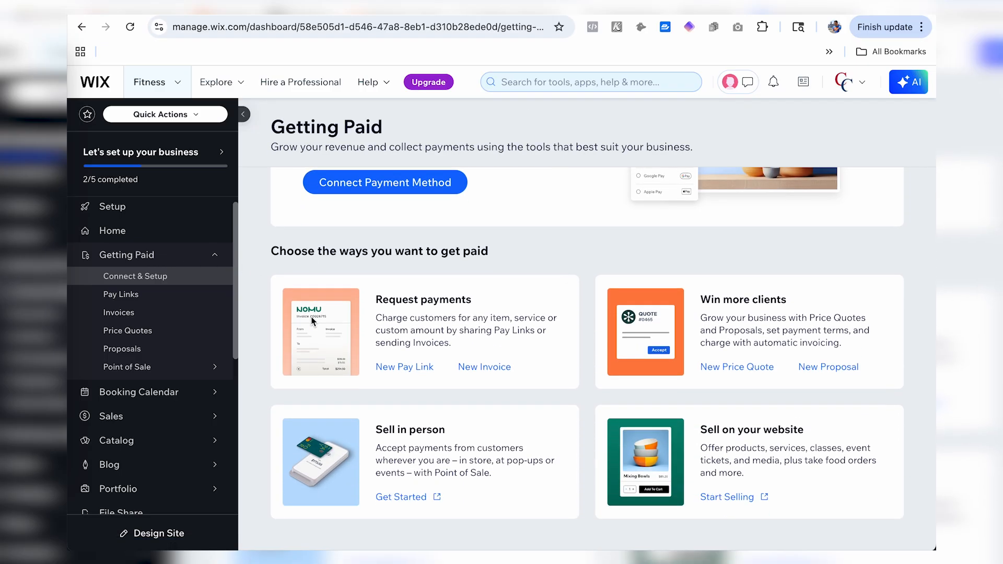
Step: Review the Pay Links, Invoices and Price Quotes pages under Getting Paid
left_click(122, 295)
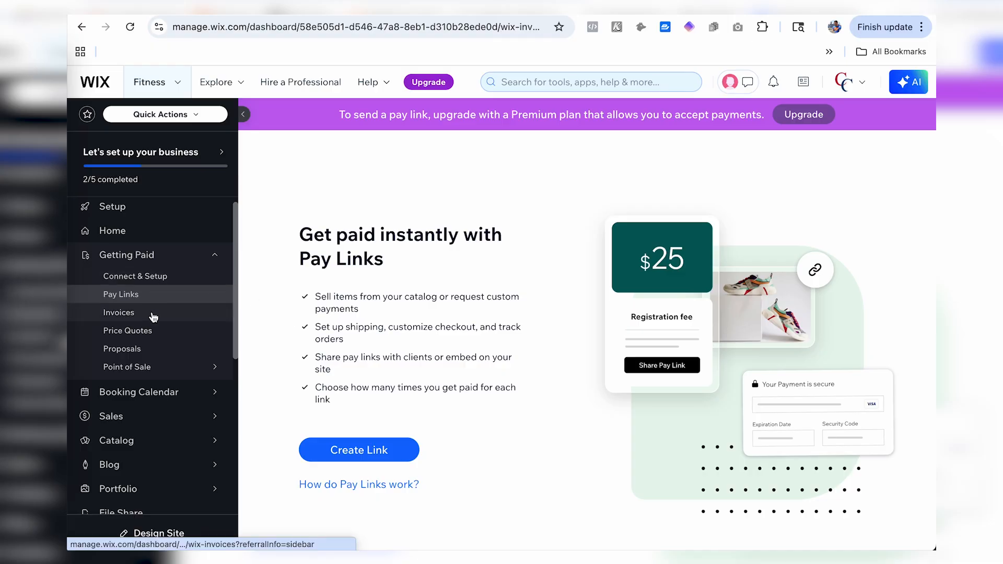
left_click(153, 316)
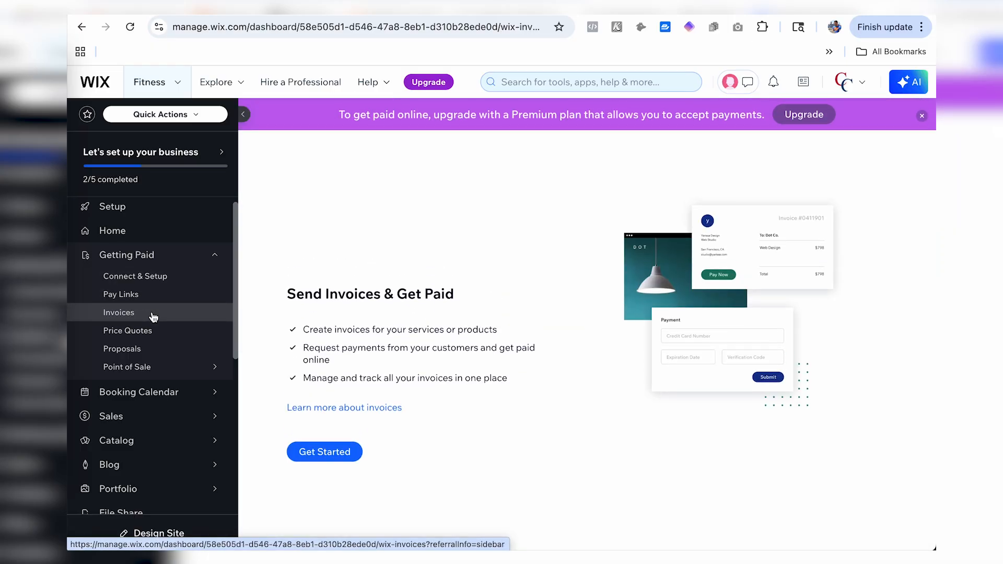
left_click(146, 330)
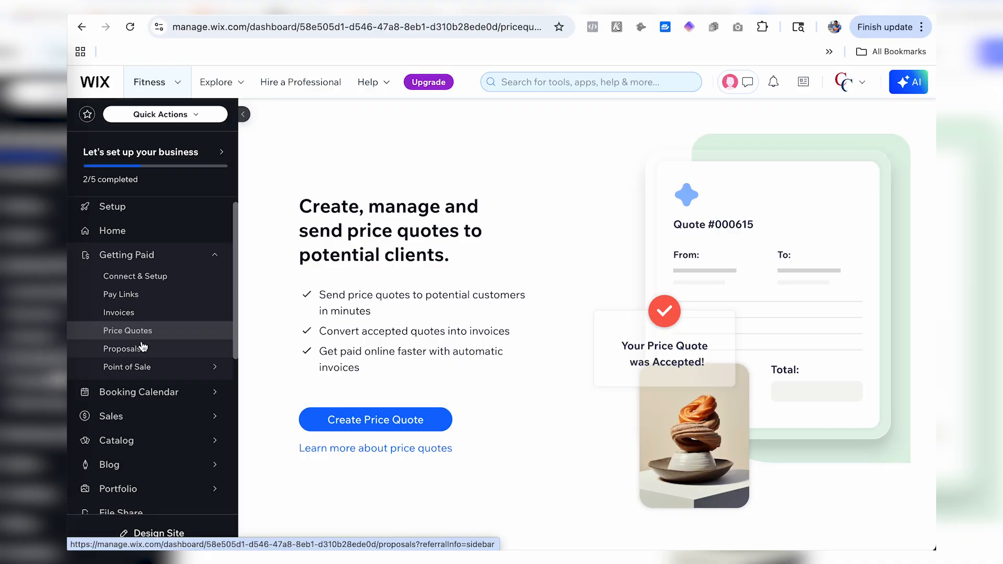
scroll(142, 347, "down", 3)
scroll(142, 347, "up", 3)
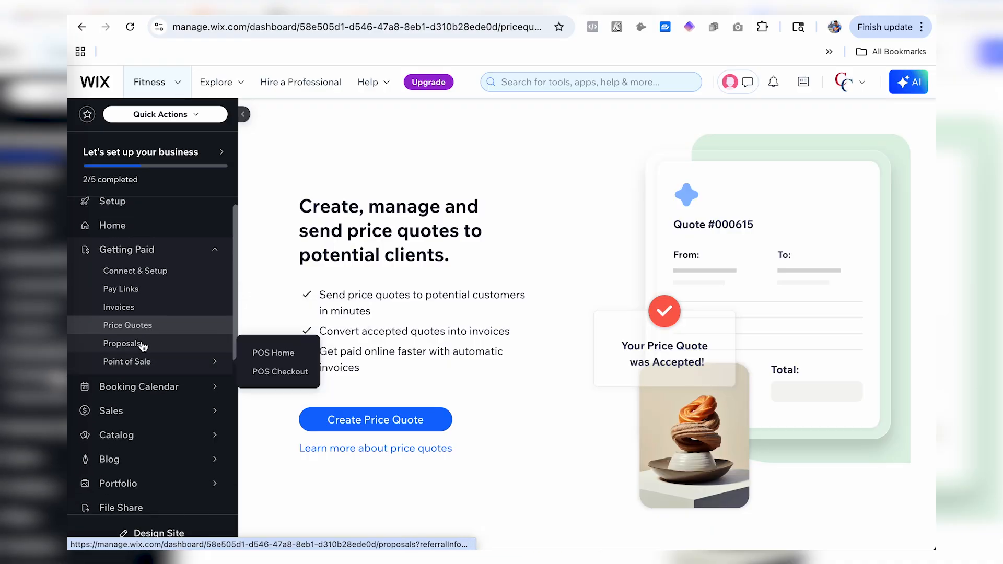
Step: Examine the Booking Calendar and the list of booking services reached through its Set Up Services option
scroll(143, 347, "down", 3)
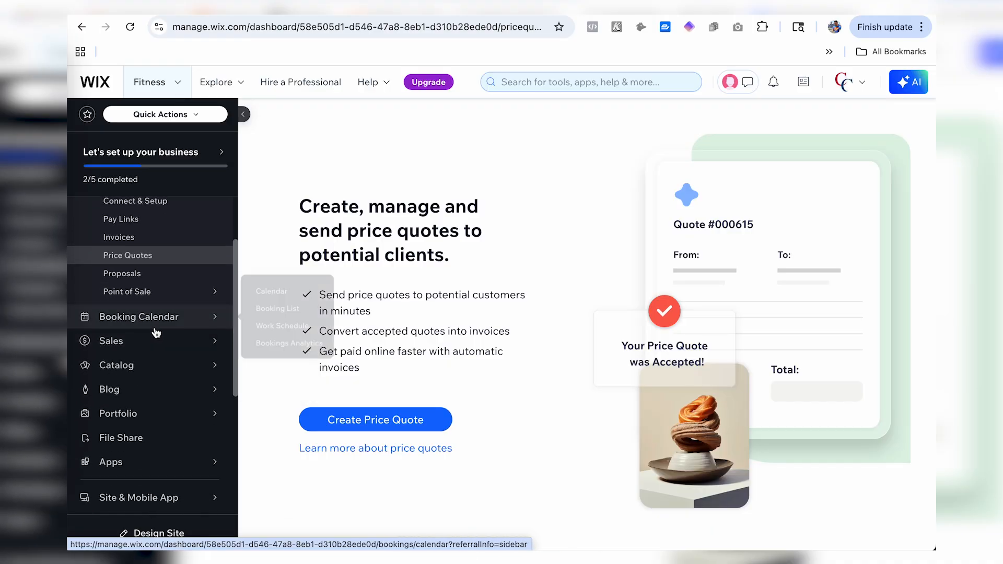
left_click(155, 332)
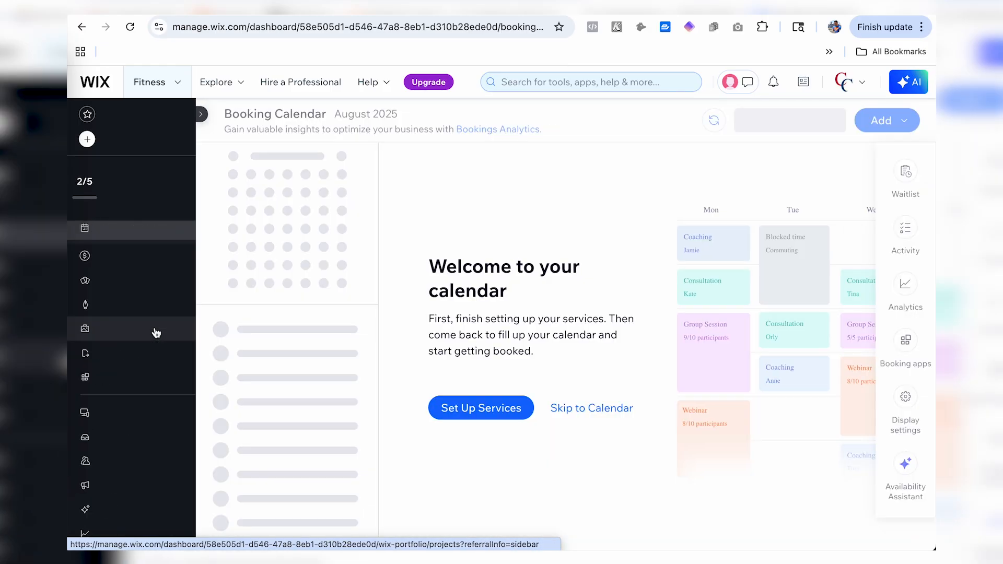
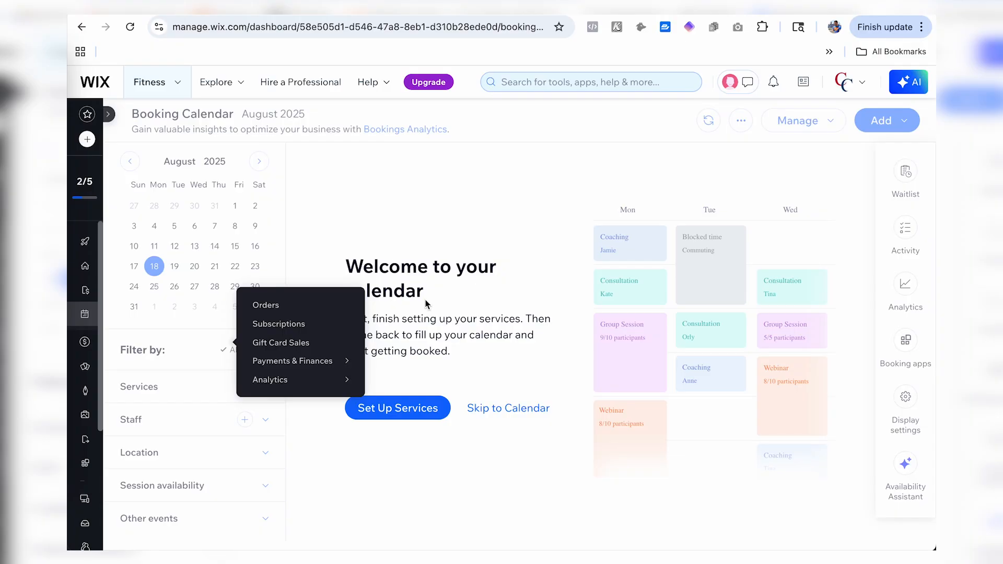
left_click(402, 410)
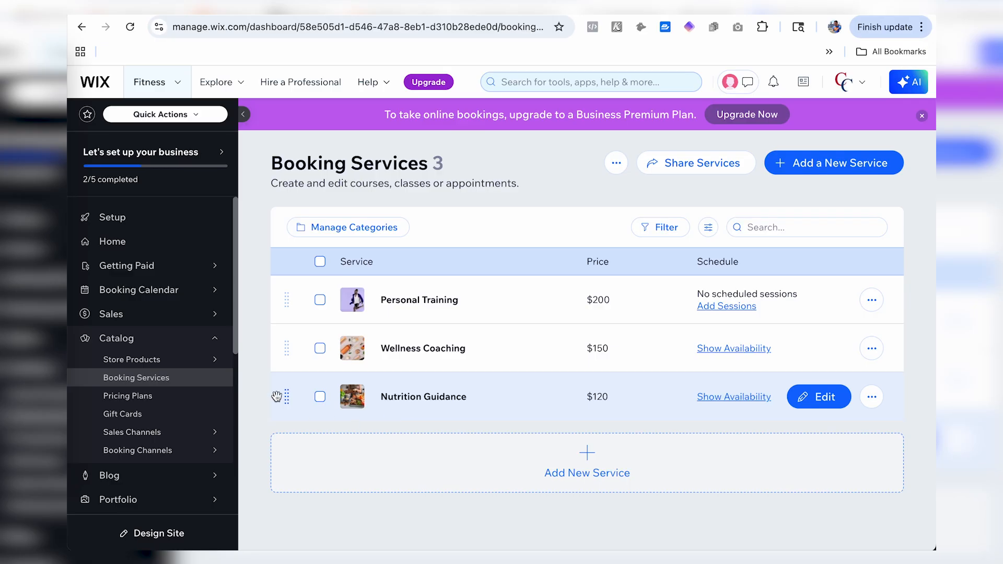
left_click(177, 289)
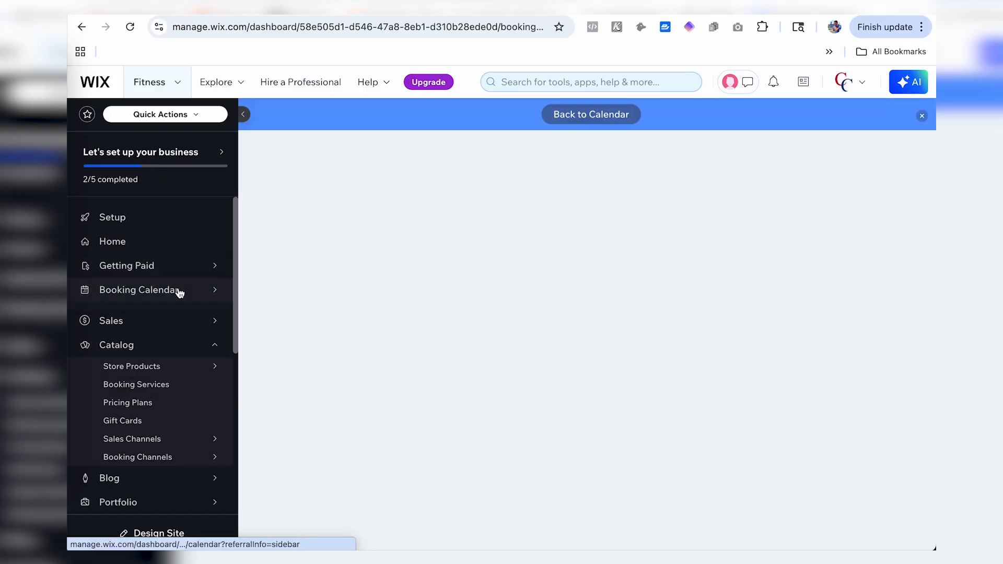
mouse_move(92, 313)
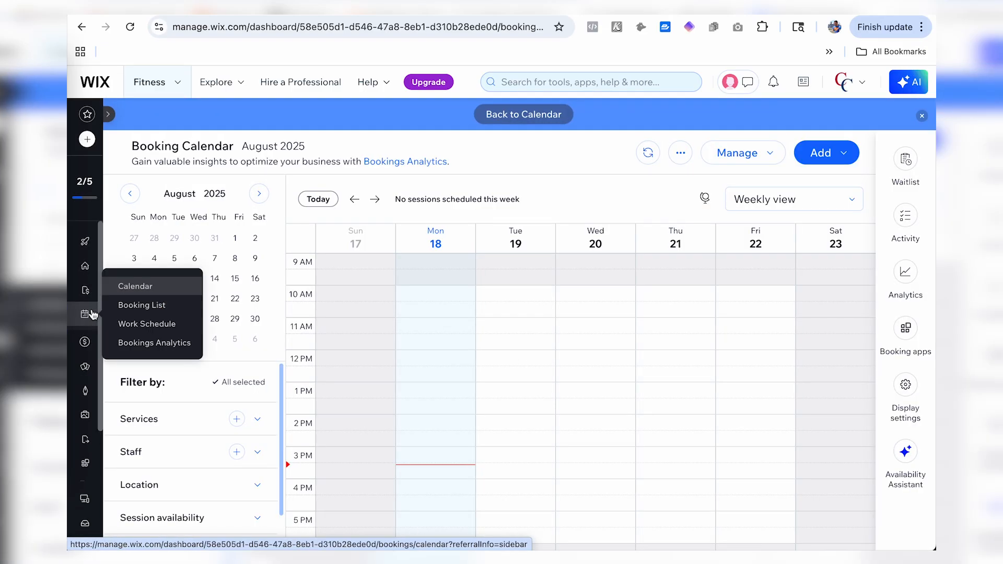
Step: Review the Booking List and Work Schedule pages, along with the Orders page under Sales
left_click(127, 306)
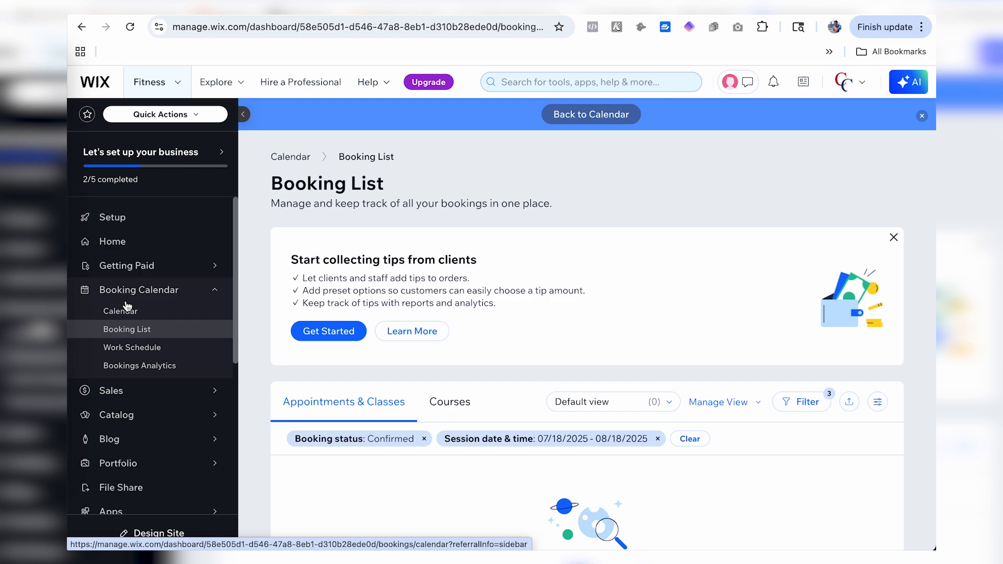
left_click(128, 354)
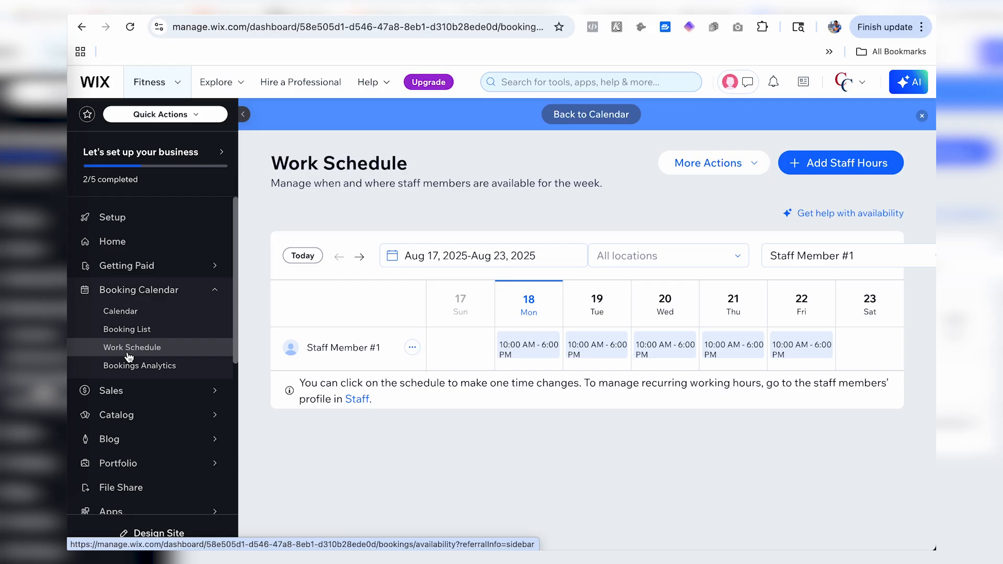
scroll(138, 373, "down", 1)
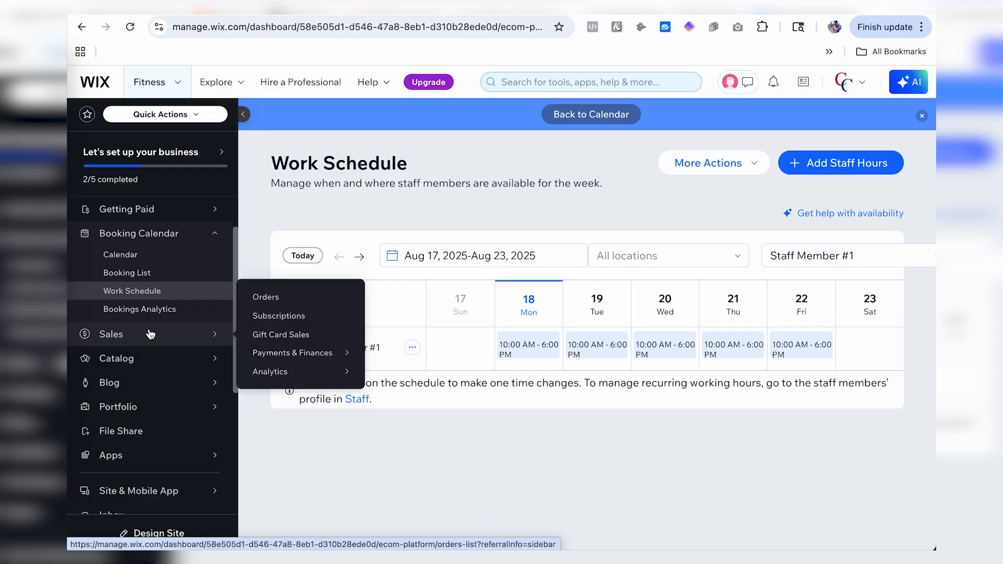
left_click(151, 333)
mouse_move(150, 333)
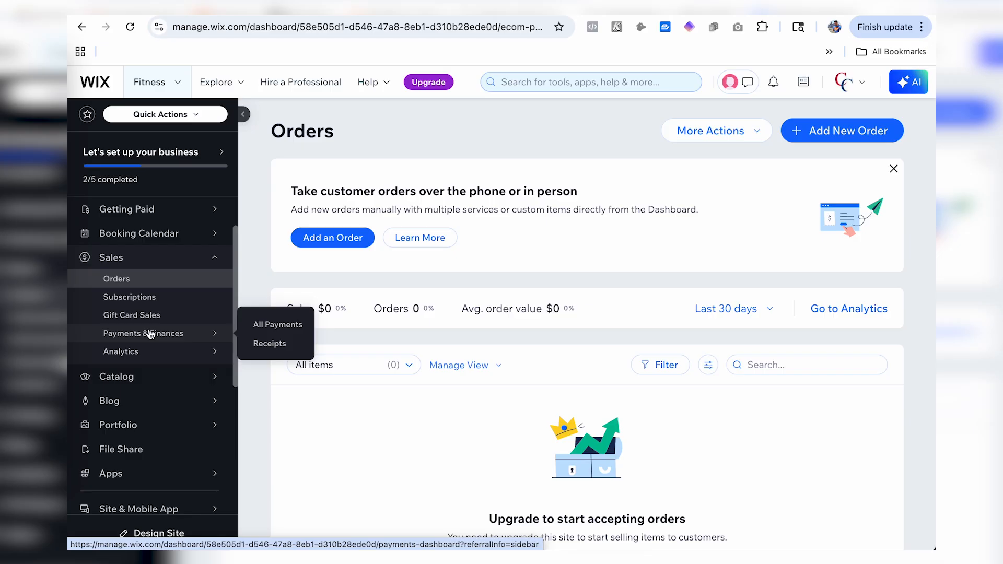
Step: Open the Catalog's store products and examine the product list with its types, SKUs, prices and inventory
left_click(134, 376)
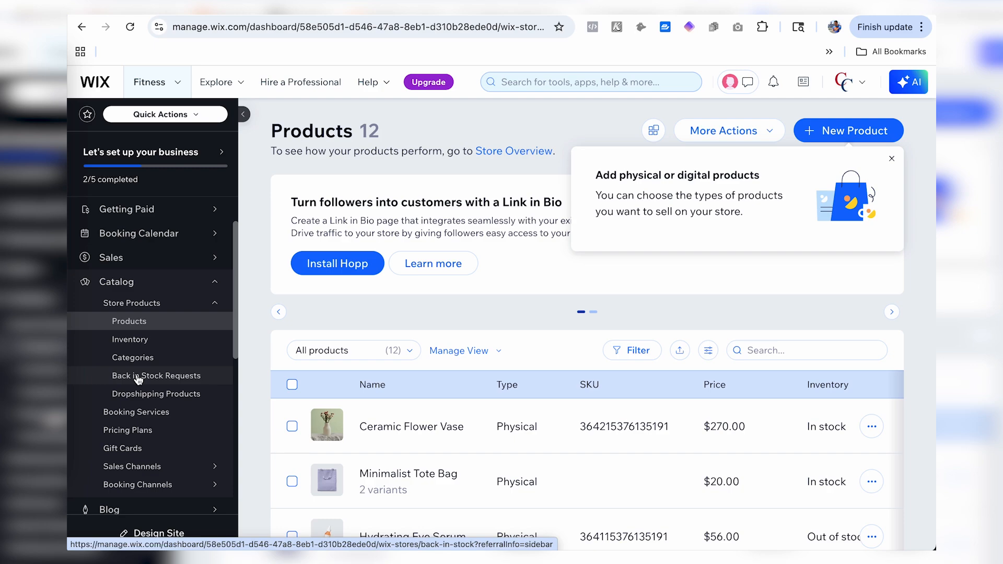
scroll(413, 379, "down", 10)
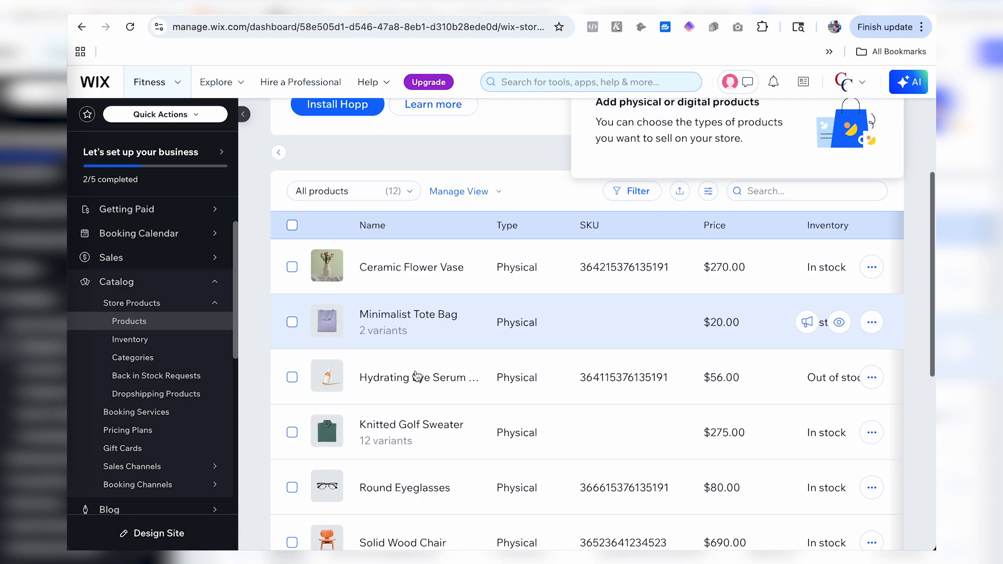
scroll(416, 376, "up", 10)
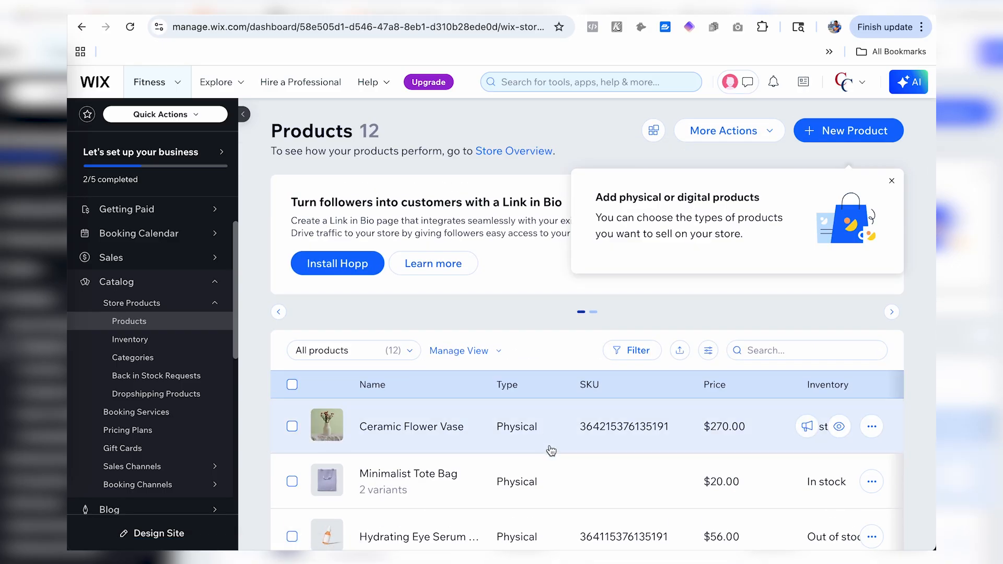
scroll(551, 450, "right", 3)
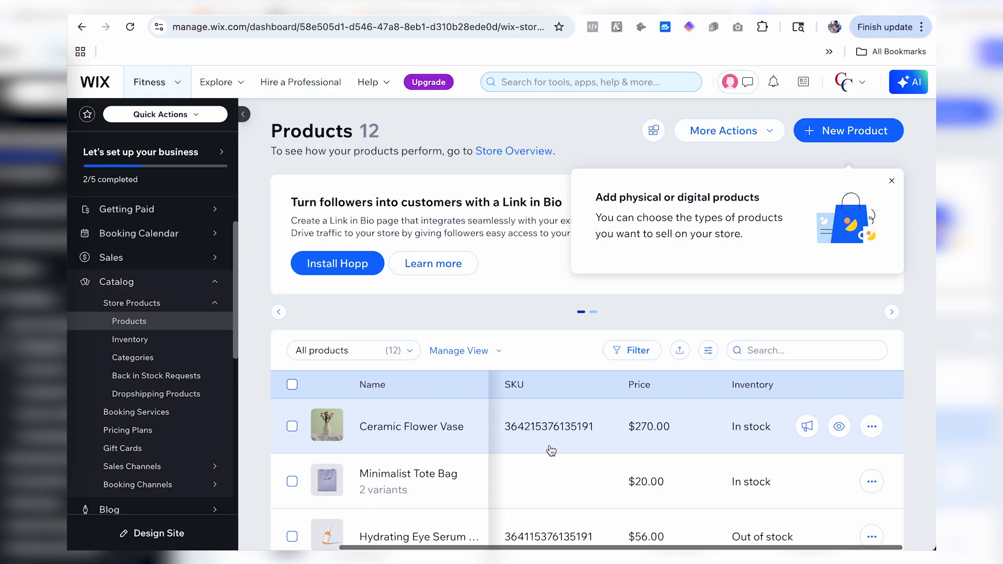
scroll(688, 448, "left", 3)
scroll(625, 441, "down", 1)
scroll(625, 442, "down", 2)
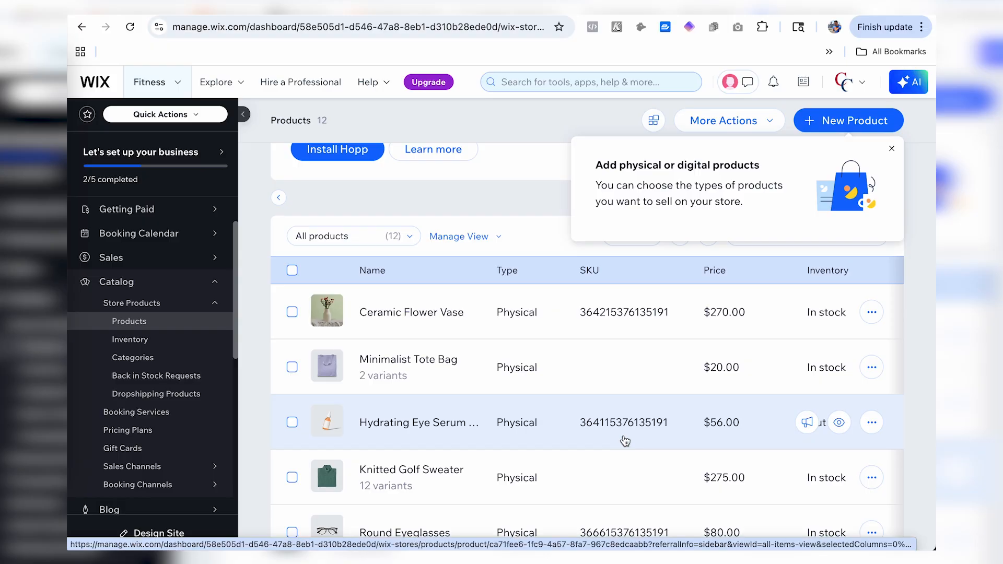
scroll(625, 440, "down", 7)
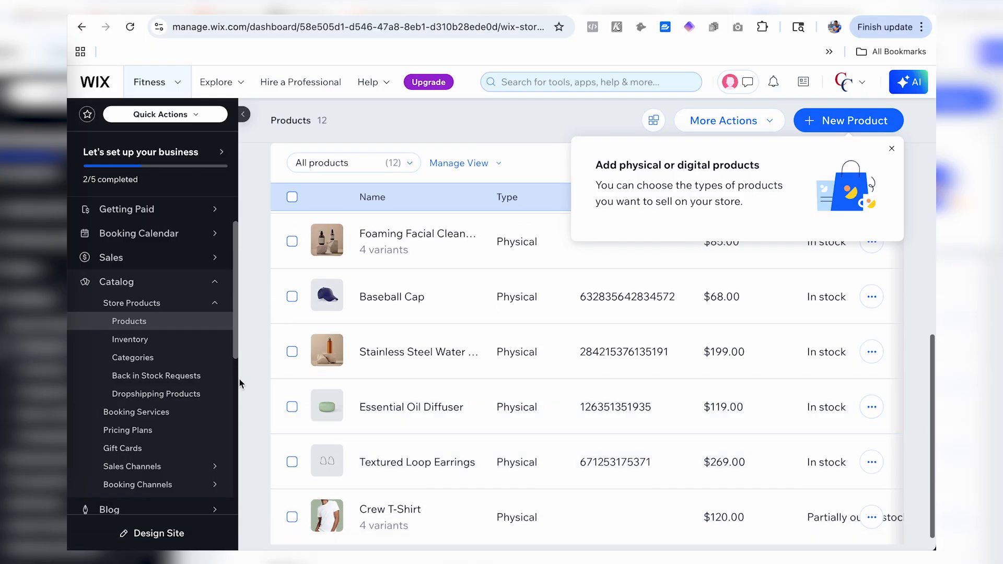
Step: Review the Inventory and Categories pages of the store products
left_click(130, 339)
left_click(133, 358)
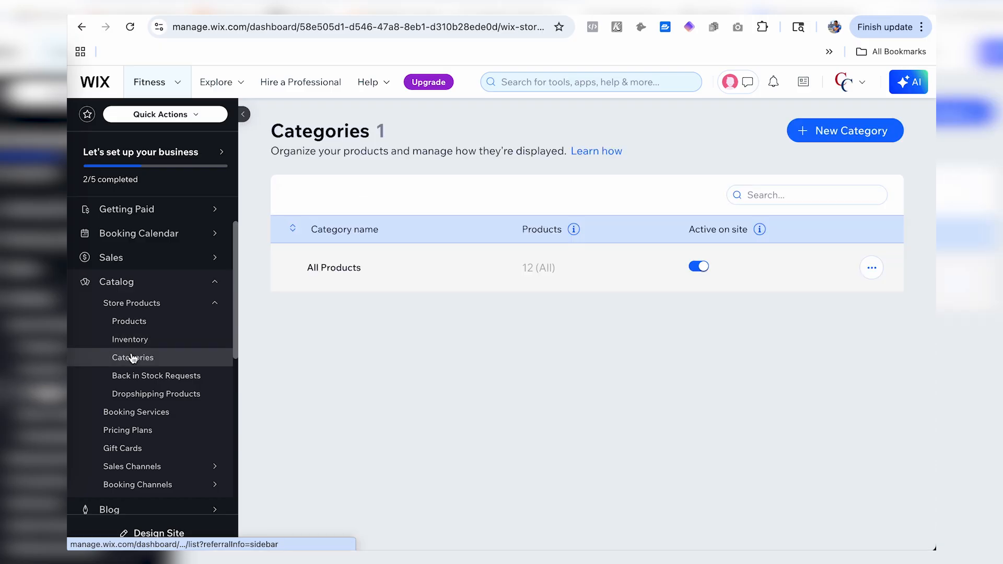
scroll(135, 392, "down", 3)
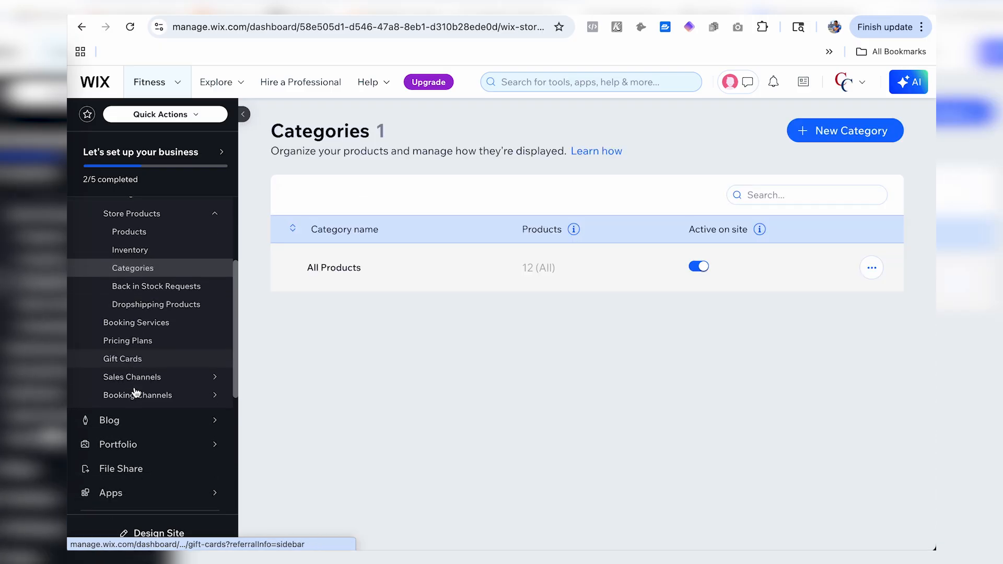
Step: Open the Blog Overview page and look over the blog management sections
left_click(152, 423)
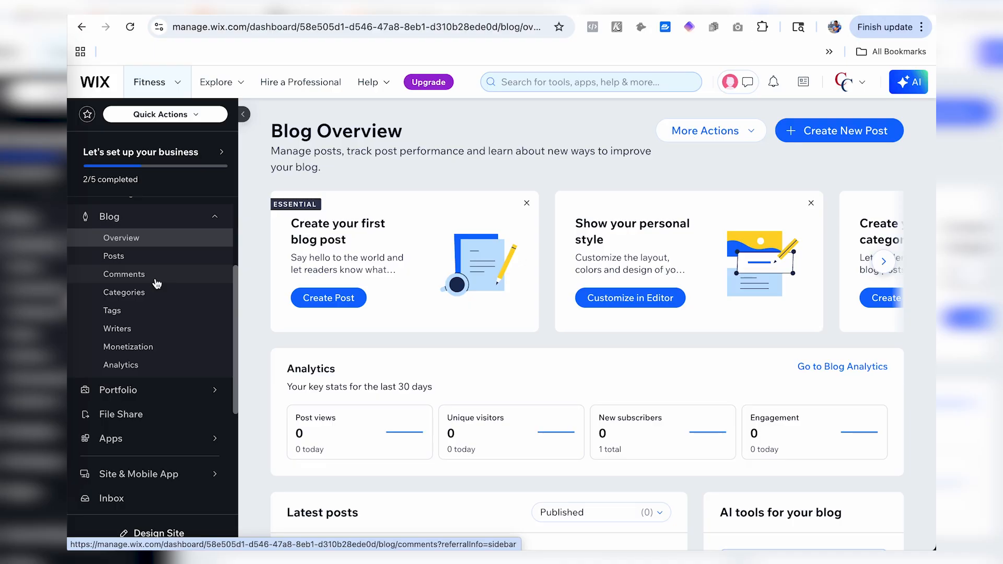
scroll(156, 284, "down", 4)
scroll(155, 266, "up", 1)
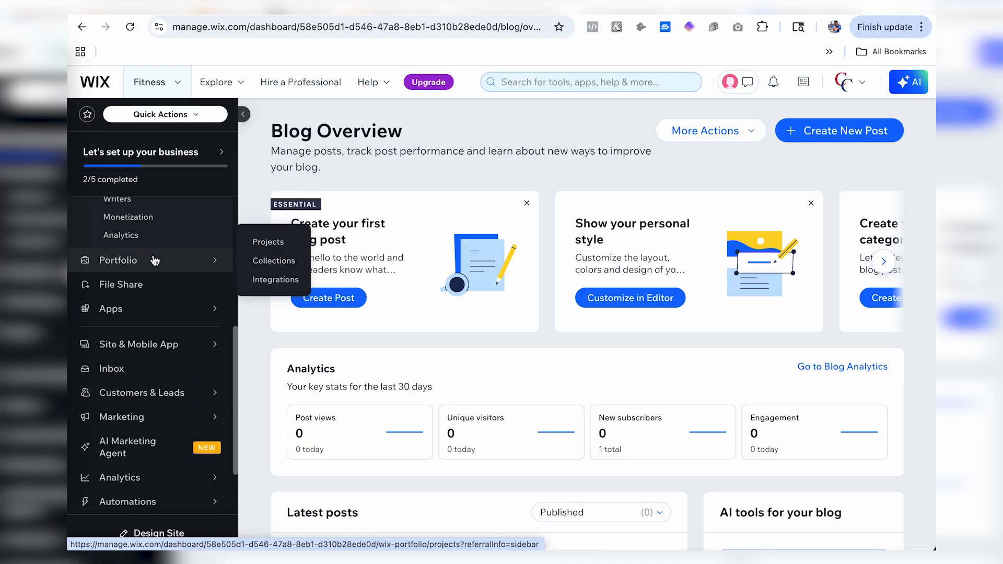
Step: Open the Portfolio Projects page and look through the remaining dashboard sections, including Customers & Leads
left_click(155, 271)
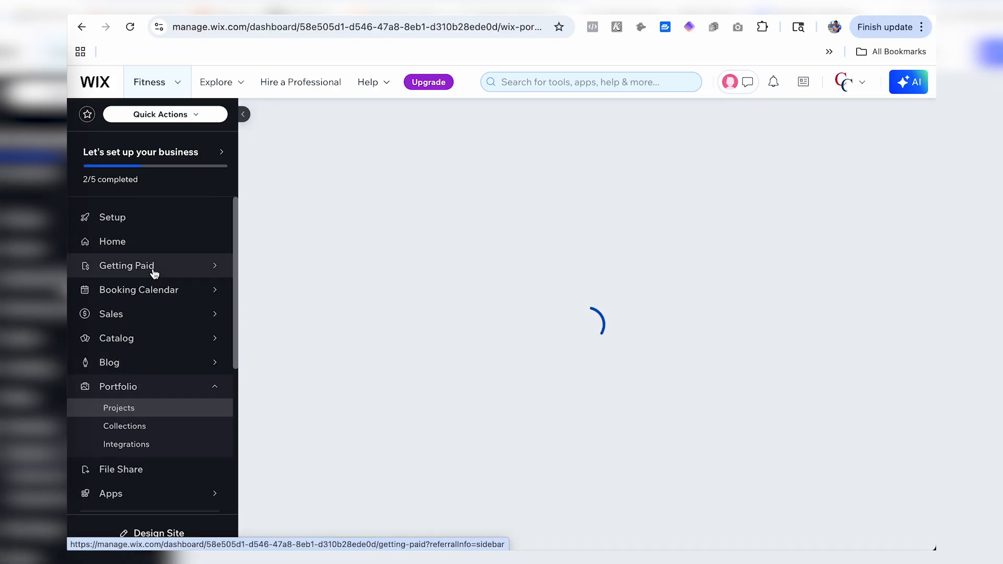
scroll(154, 274, "down", 3)
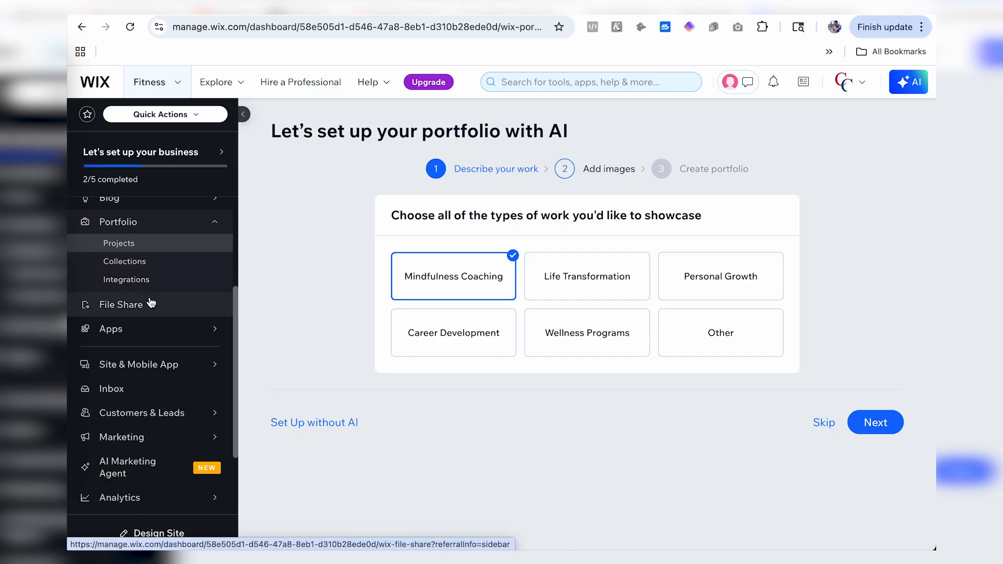
scroll(148, 325, "down", 2)
mouse_move(149, 324)
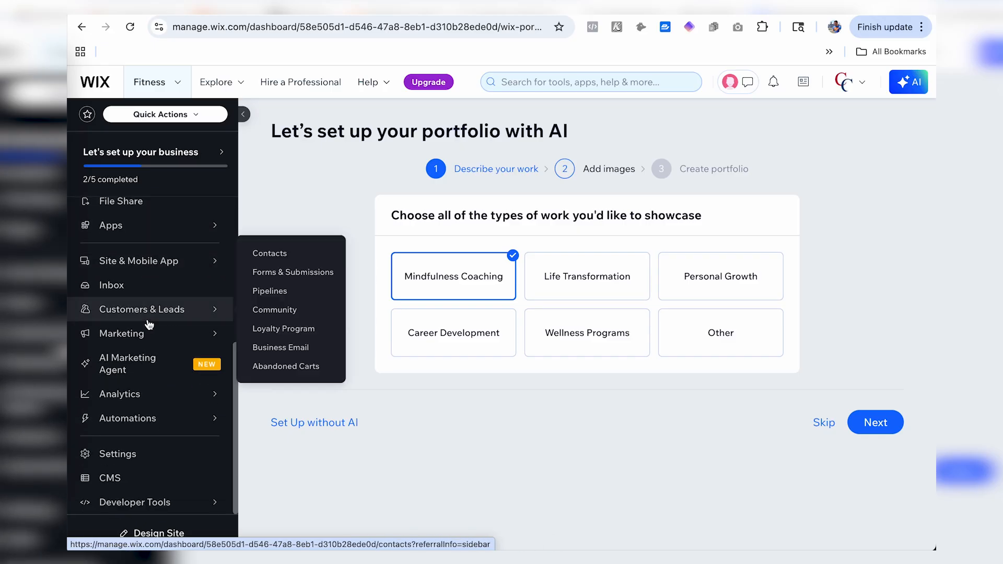
scroll(149, 204, "up", 5)
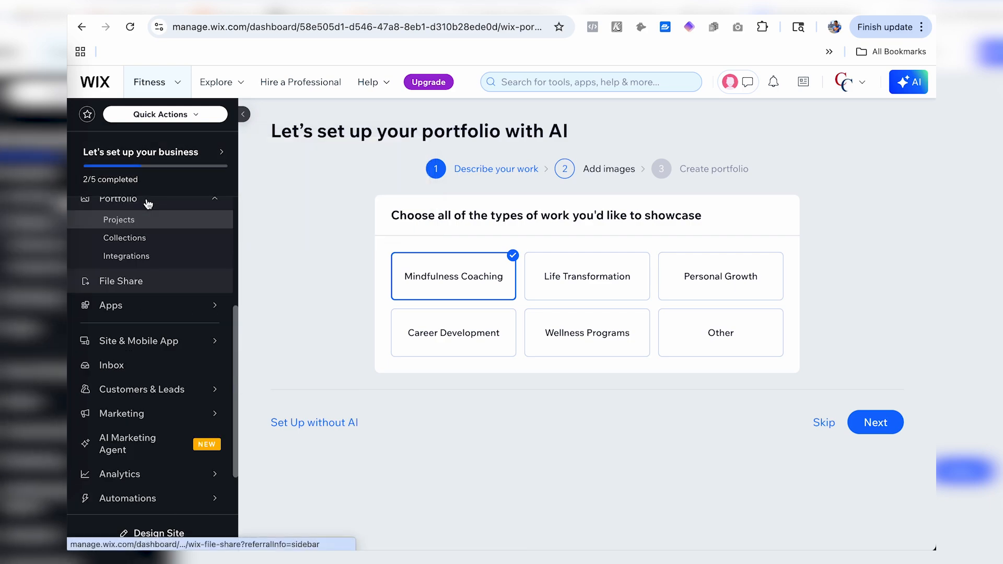
scroll(149, 204, "down", 5)
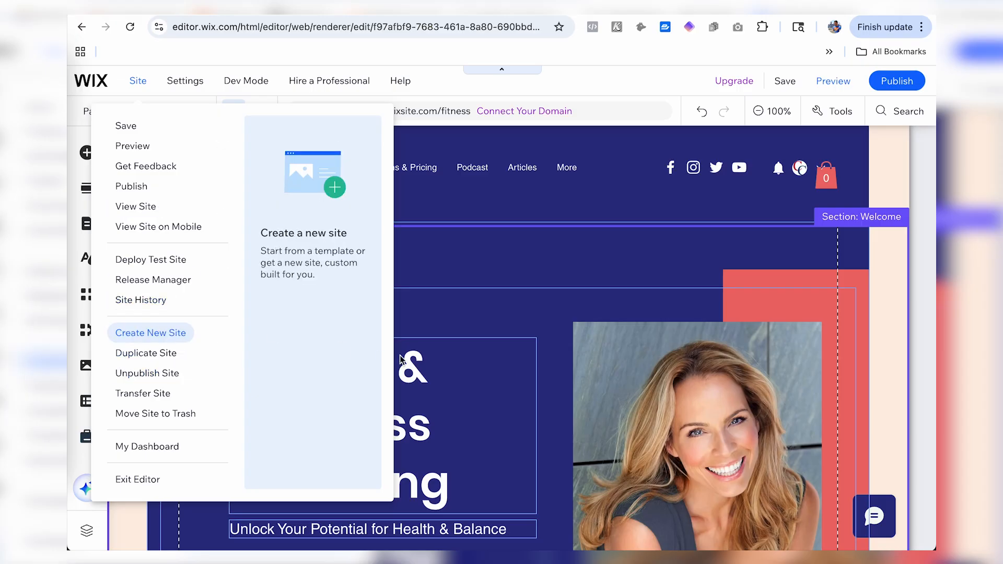
Step: Switch to the site editor and review the business tools listed under My Business
left_click(475, 327)
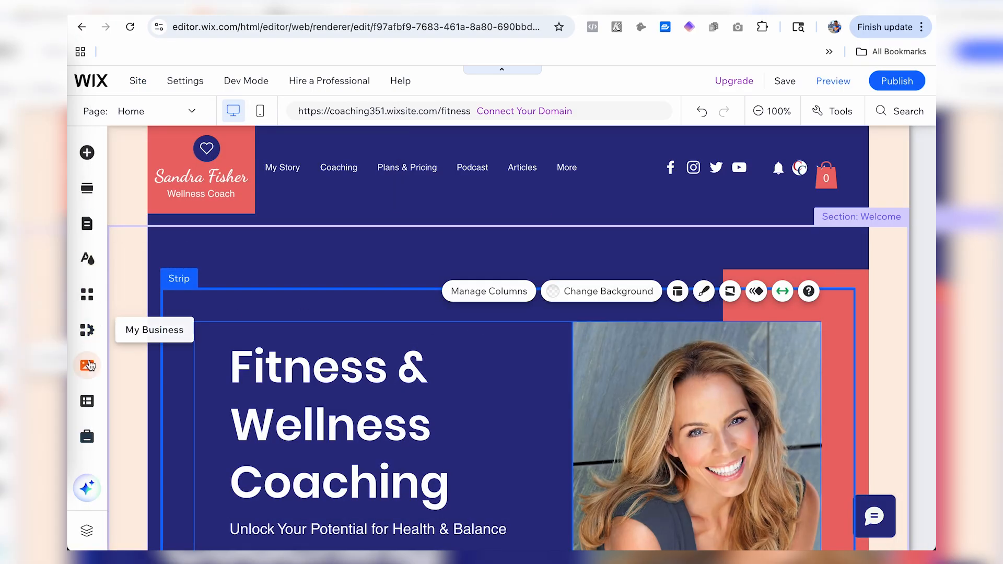
left_click(93, 338)
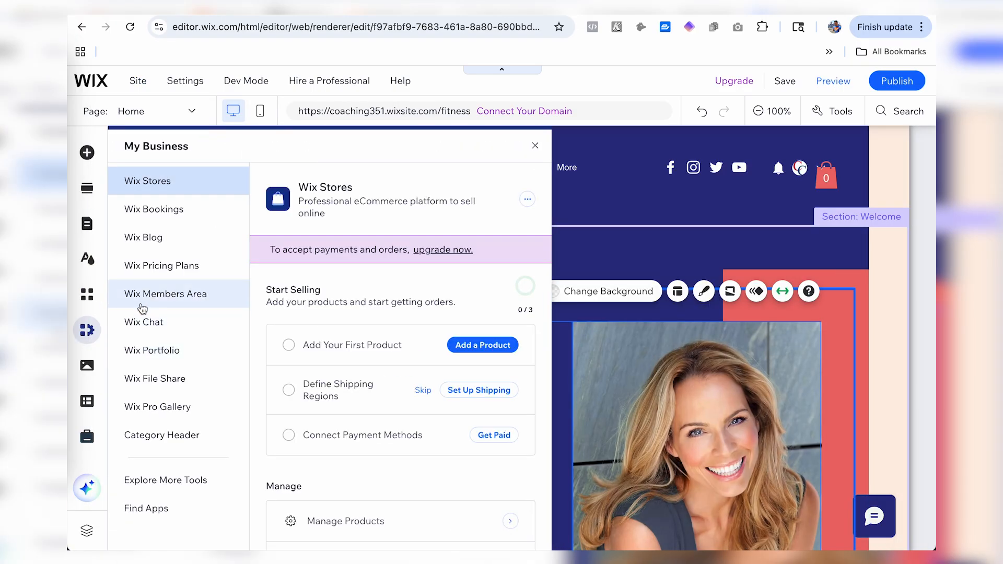
scroll(264, 332, "down", 5)
scroll(263, 333, "up", 5)
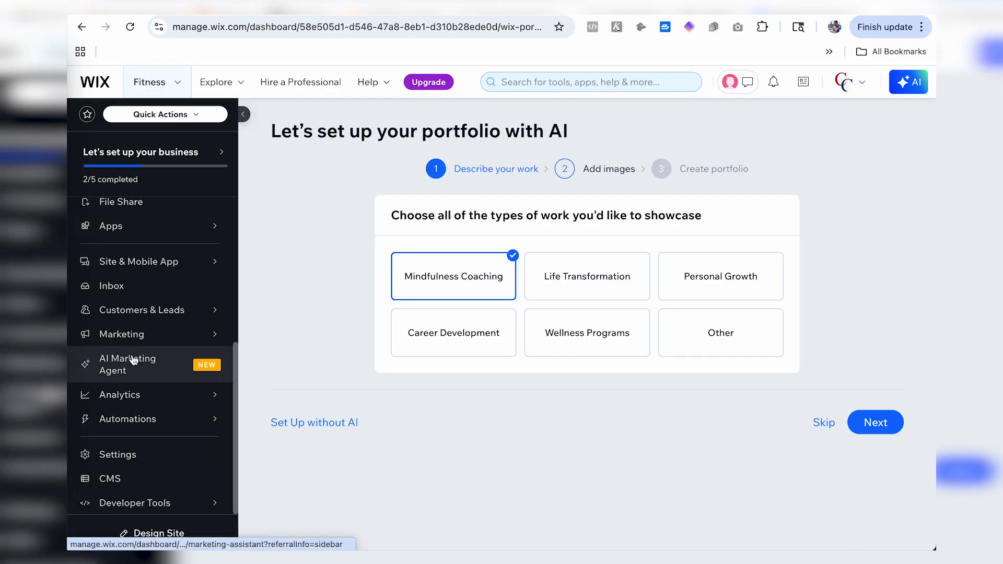
Step: Return to the dashboard and review the Customers & Leads and Marketing options and the Marketing Home page
scroll(134, 359, "up", 1)
mouse_move(134, 360)
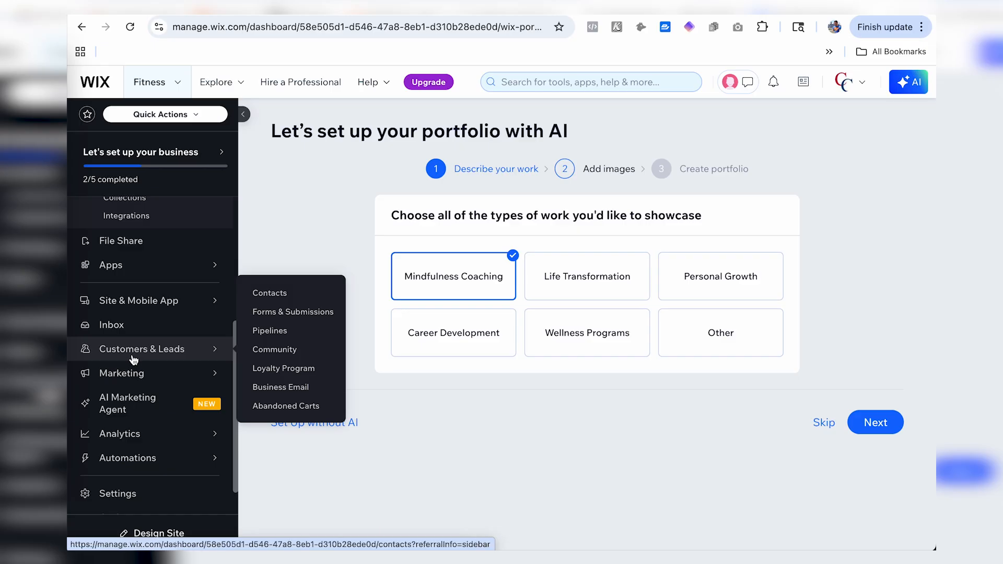
mouse_move(138, 380)
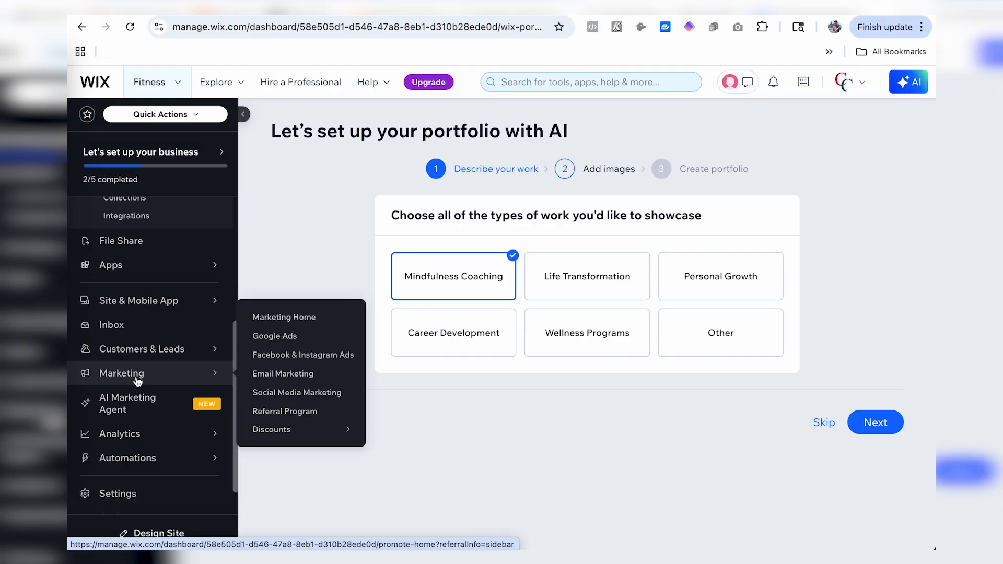
left_click(137, 382)
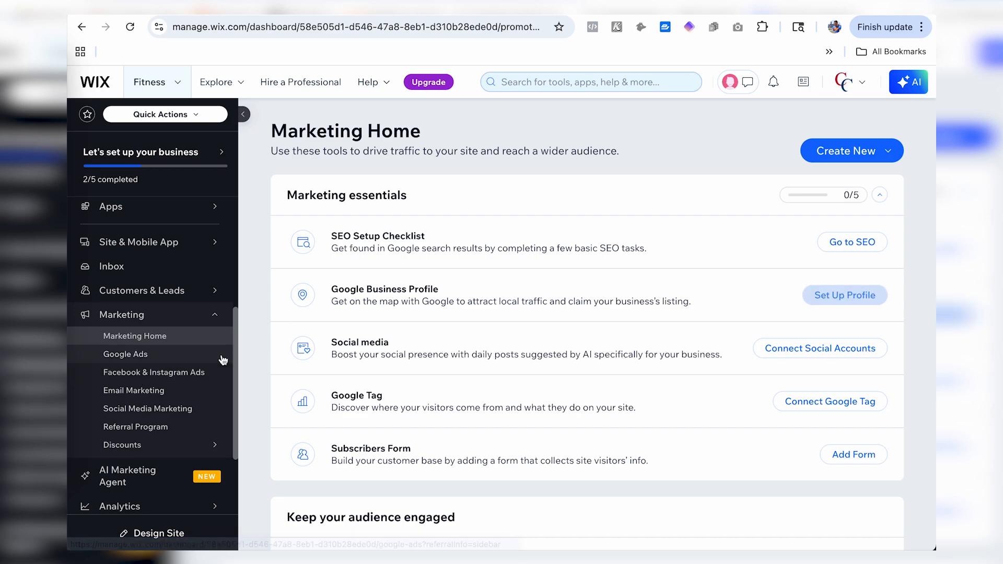
scroll(230, 352, "down", 1)
scroll(268, 303, "down", 1)
scroll(268, 301, "down", 1)
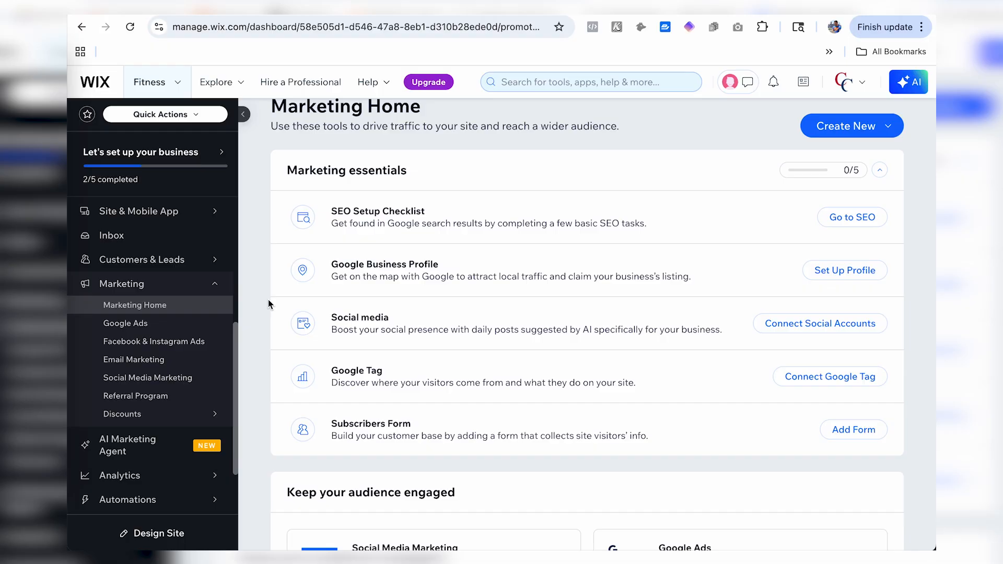
Step: Open the AI Marketing Agent page, go to the editor from it and publish the site
left_click(133, 453)
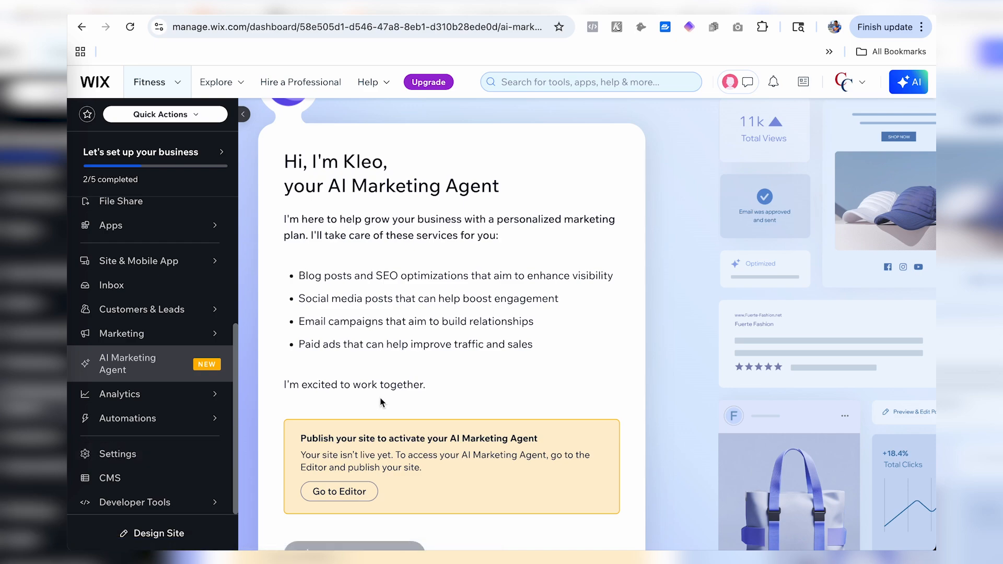
left_click(337, 492)
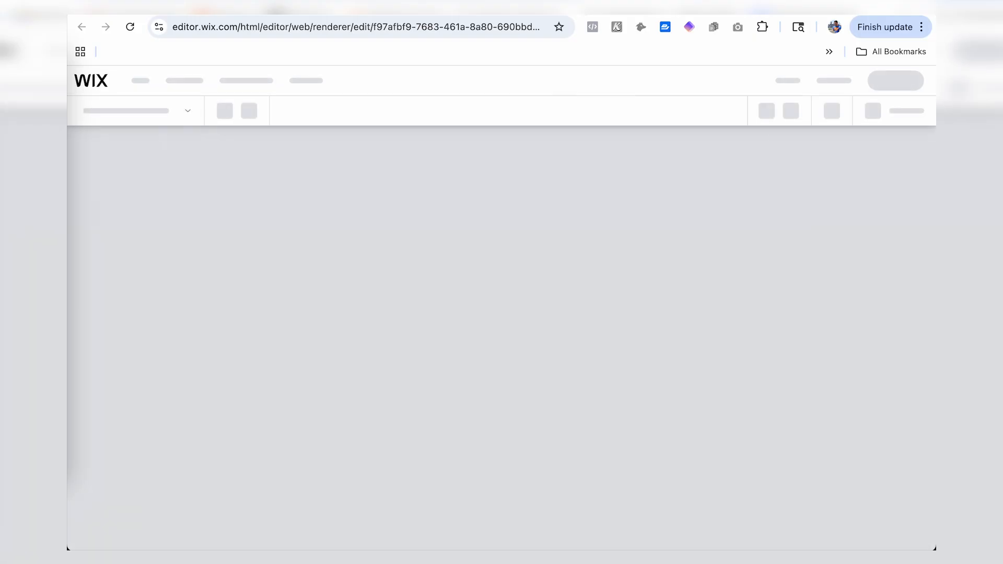
left_click(486, 4)
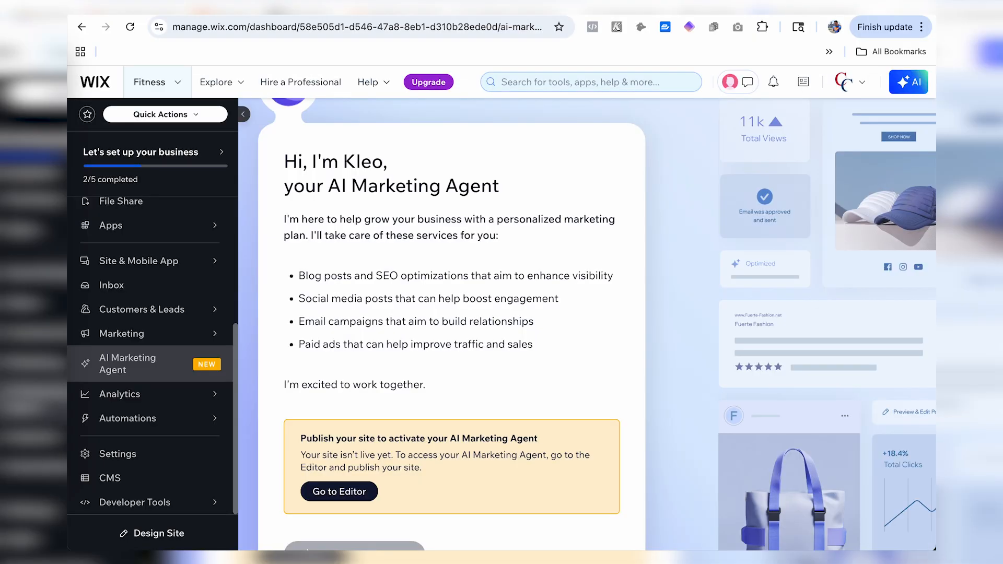
left_click(643, 13)
left_click(909, 81)
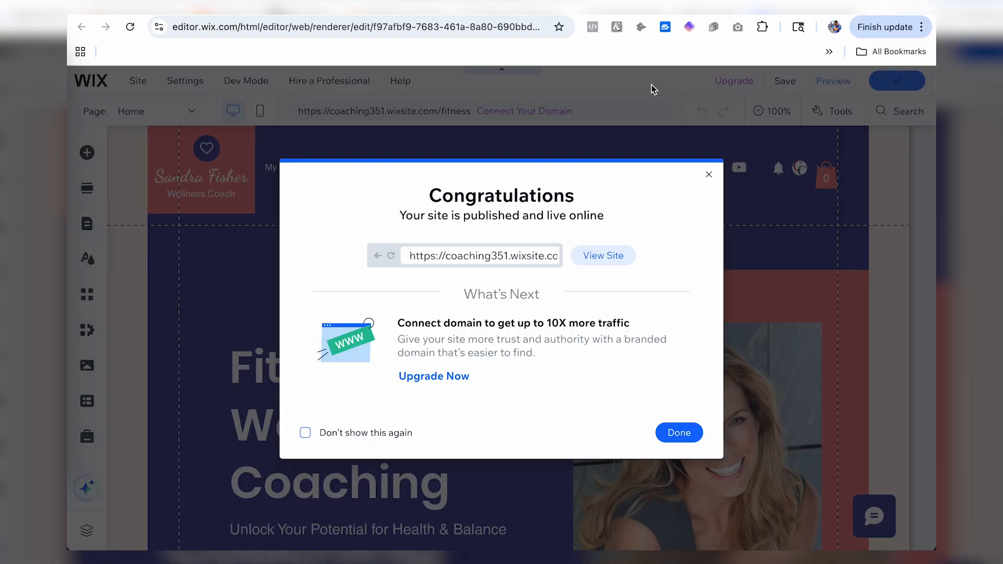
Step: Go back to the AI Marketing Agent page, reload it and start the marketing plan setup
left_click(558, 12)
key("super+r")
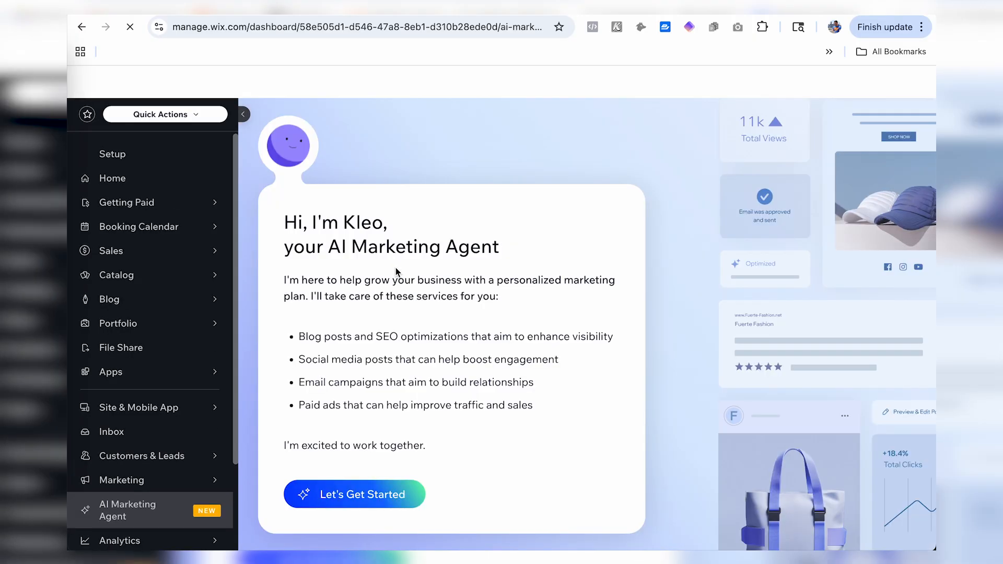
left_click(364, 494)
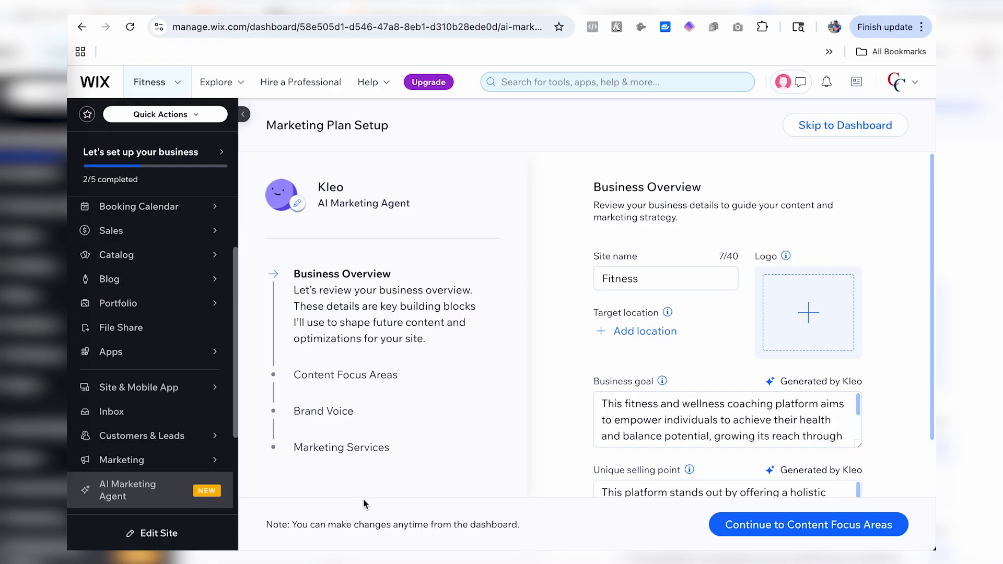
Step: Review the Business Overview fields and the target location choices, leaving the location dialog without saving
scroll(572, 275, "down", 2)
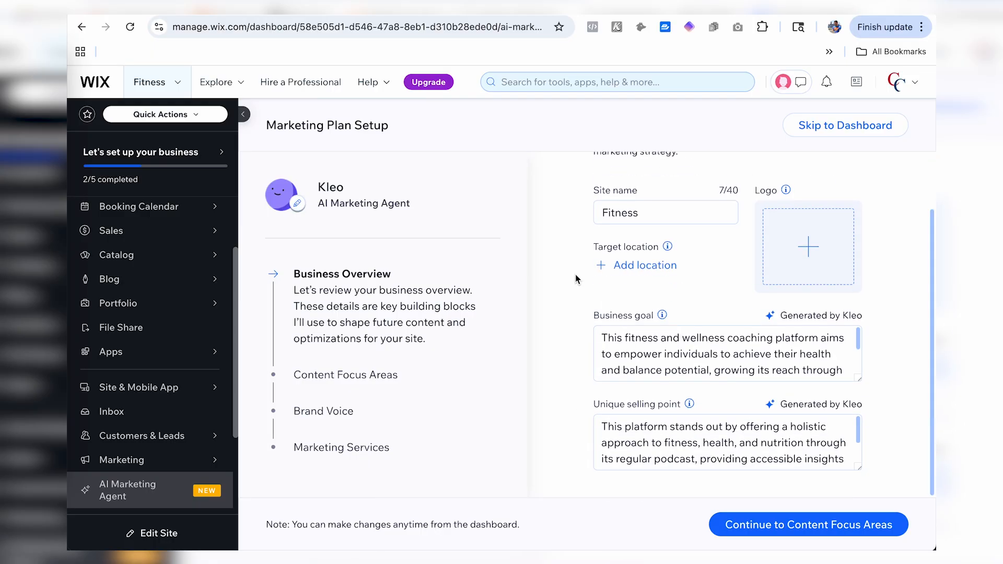
left_click(638, 268)
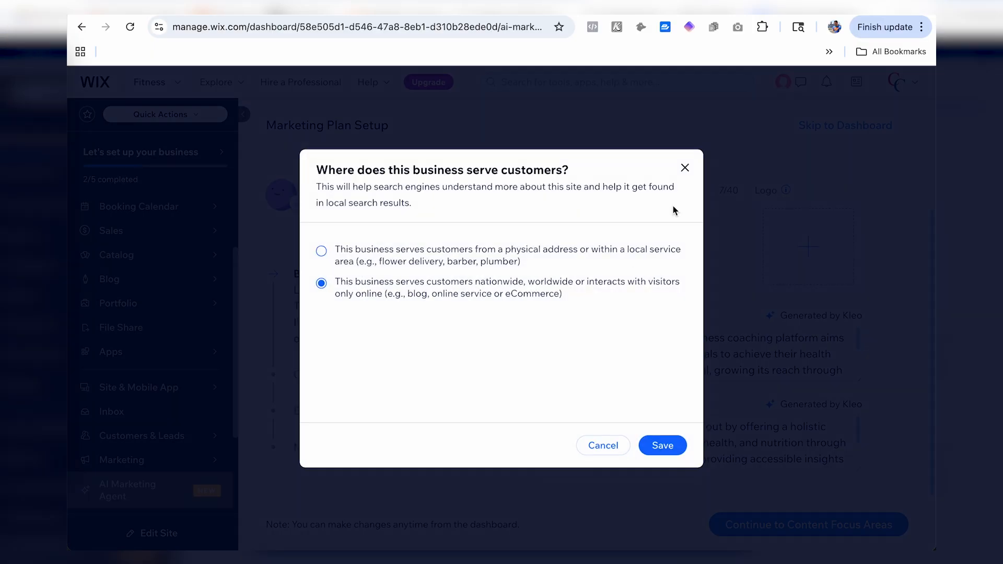
left_click(685, 168)
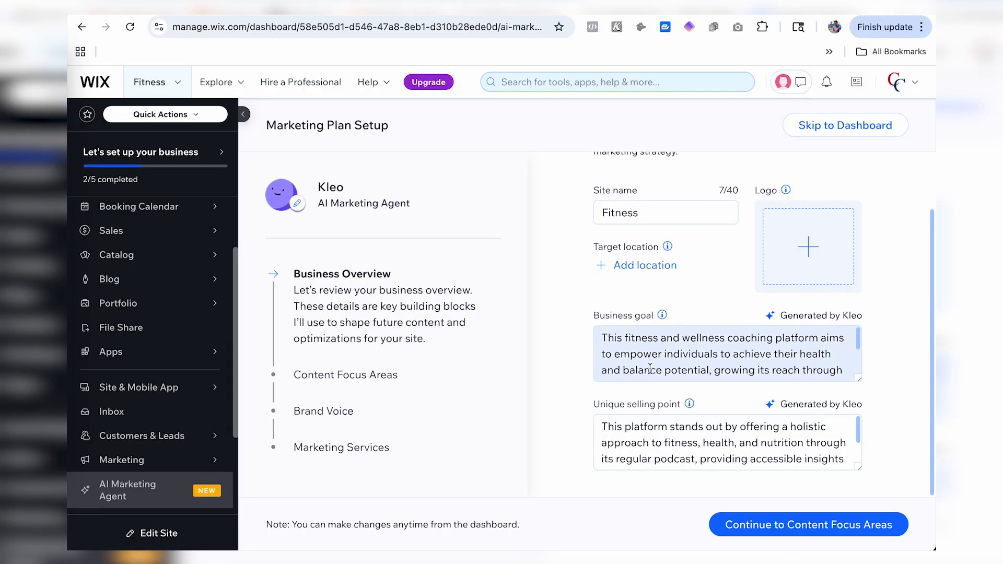
Step: Review the business goal and unique selling point, then continue the setup through Content Focus Areas and Brand Voice to Marketing Services
left_click(630, 449)
scroll(631, 448, "down", 1)
left_click(558, 416)
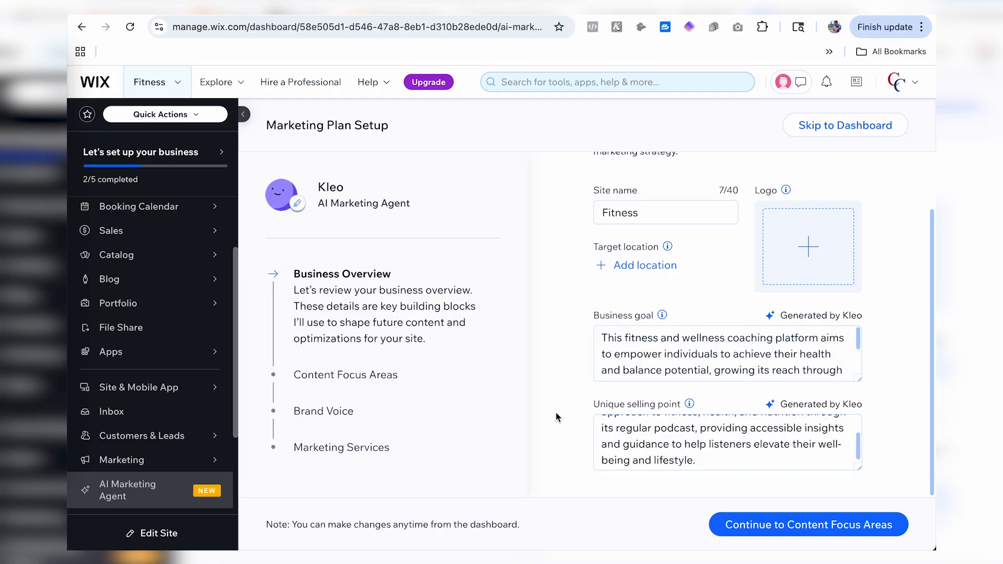
left_click(798, 524)
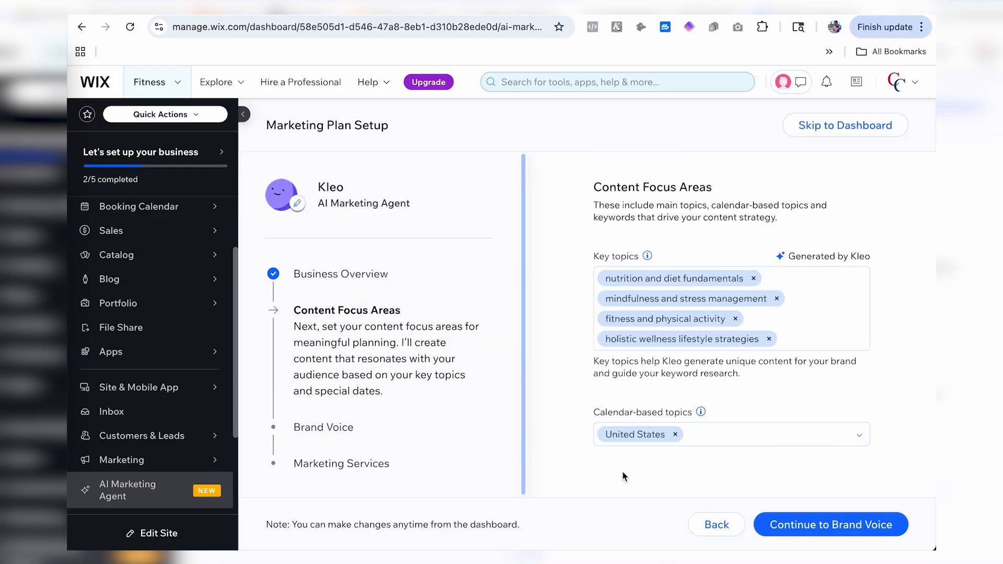
left_click(813, 522)
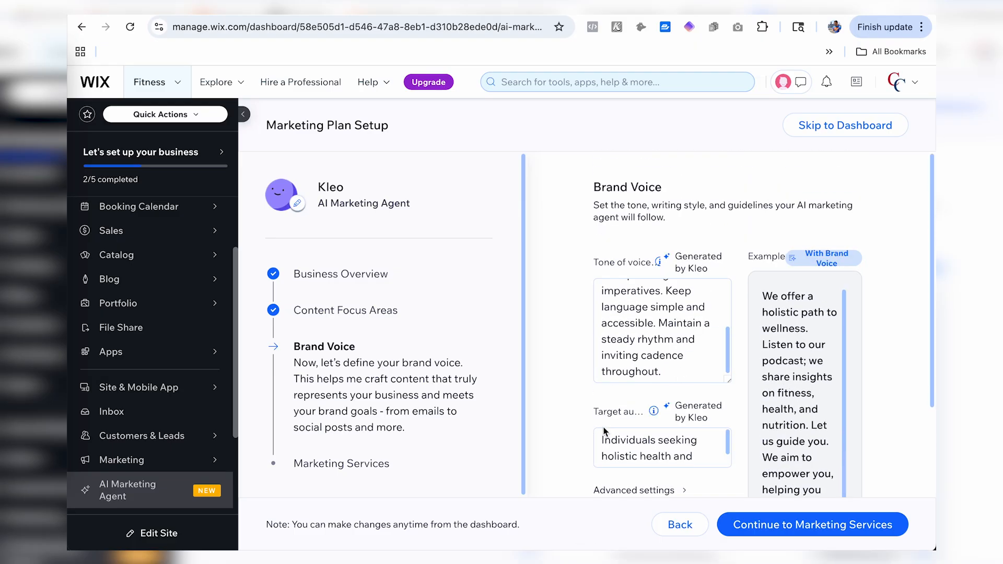
left_click(773, 525)
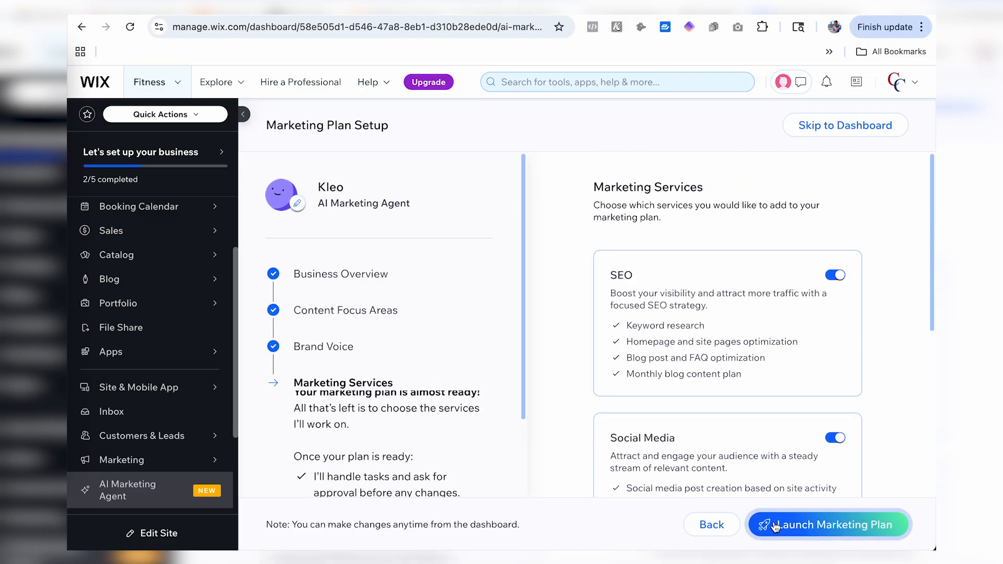
Step: Review the Marketing Services choices and launch the marketing plan with SEO, Social Media, Emails and Paid Ads enabled
scroll(571, 342, "down", 6)
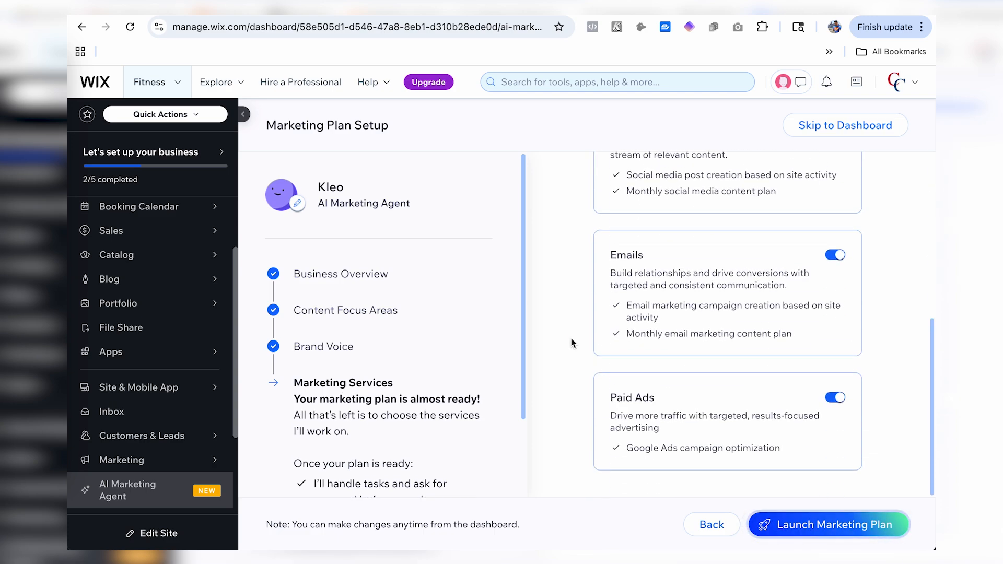
scroll(571, 343, "up", 6)
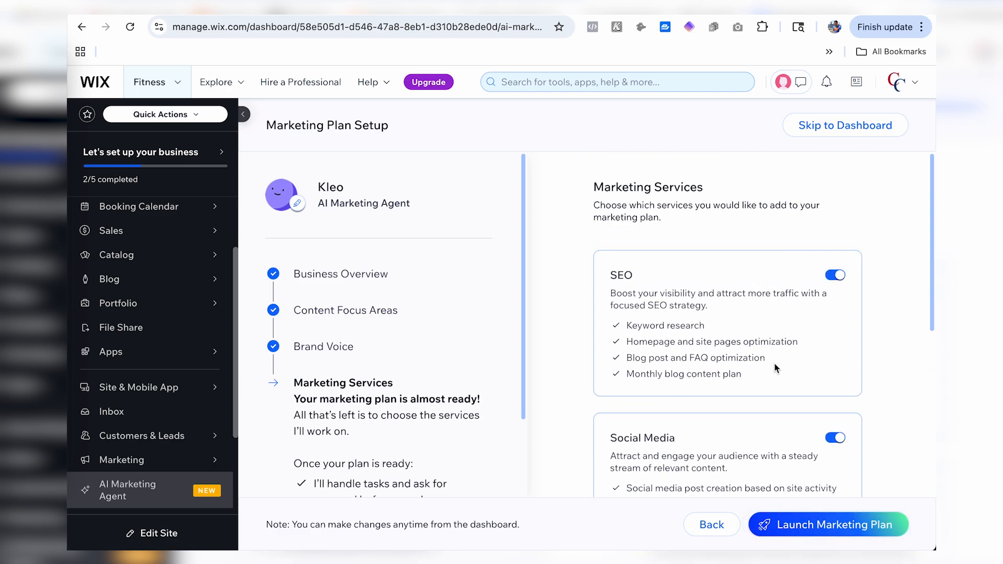
left_click(806, 534)
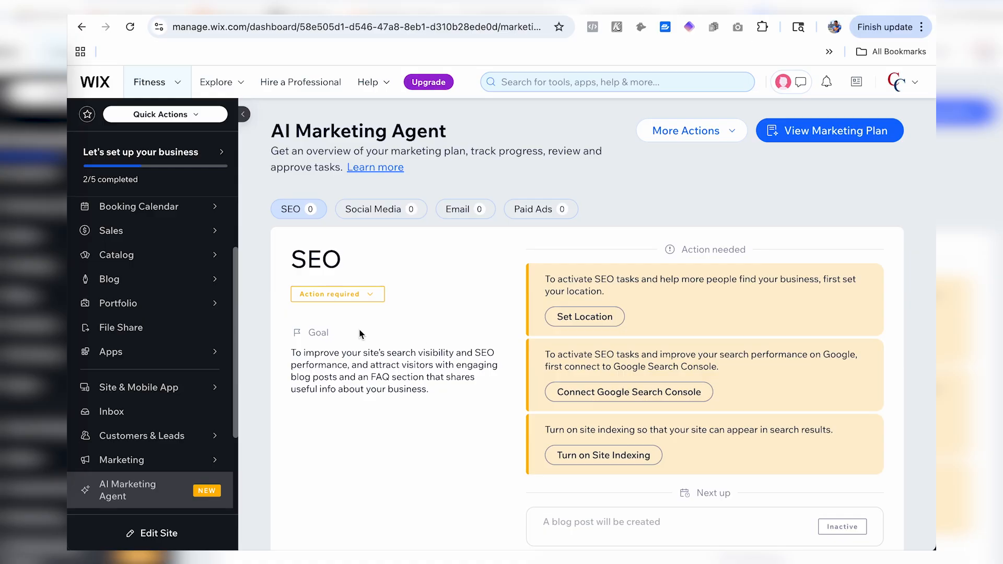
Step: Look over the AI Marketing Agent overview page and open the full marketing plan
scroll(358, 332, "down", 20)
scroll(359, 334, "up", 20)
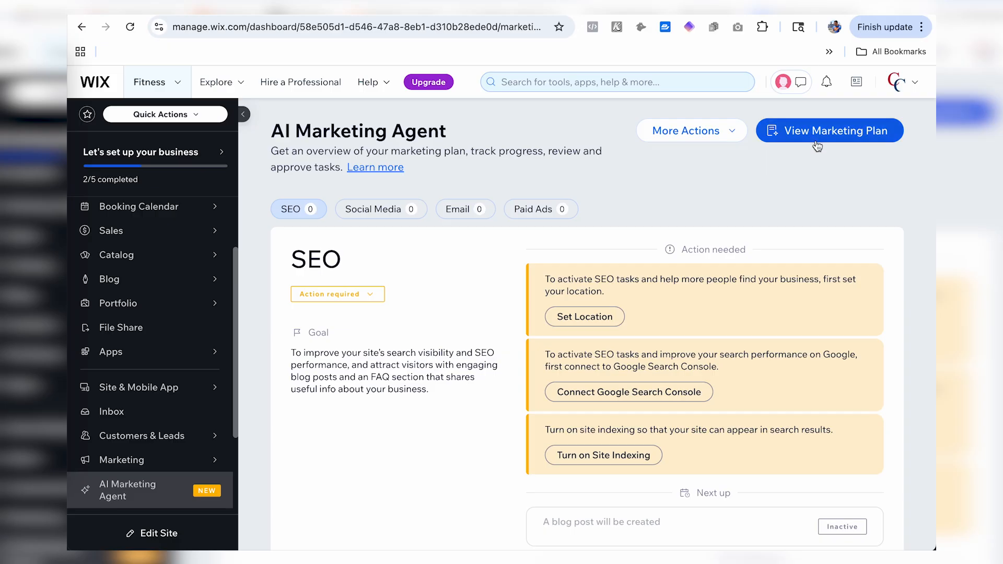
left_click(816, 138)
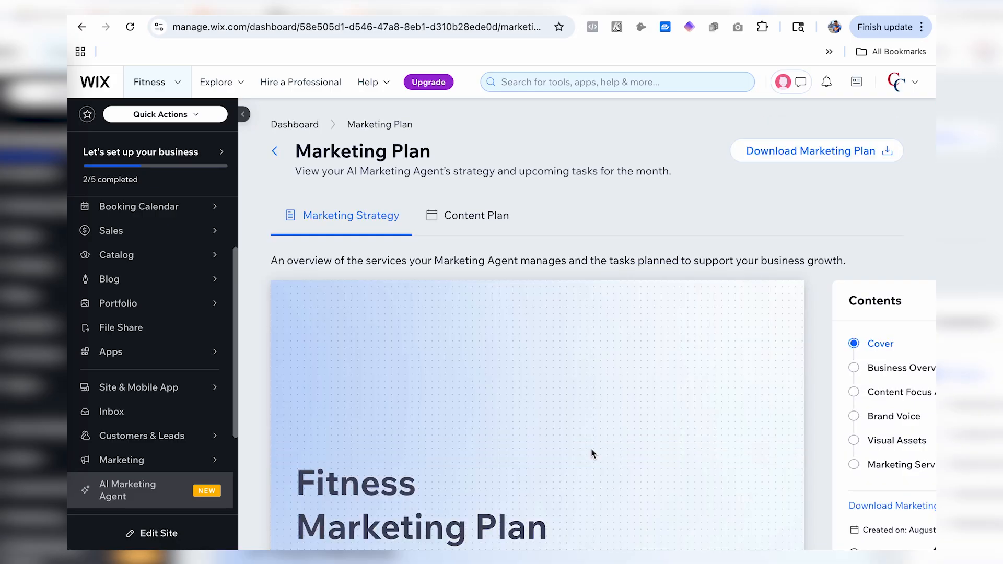
Step: Examine the Marketing Strategy document from Business Overview and Content Focus Areas through Visual Assets and Marketing Services
scroll(593, 454, "down", 8)
scroll(594, 453, "down", 6)
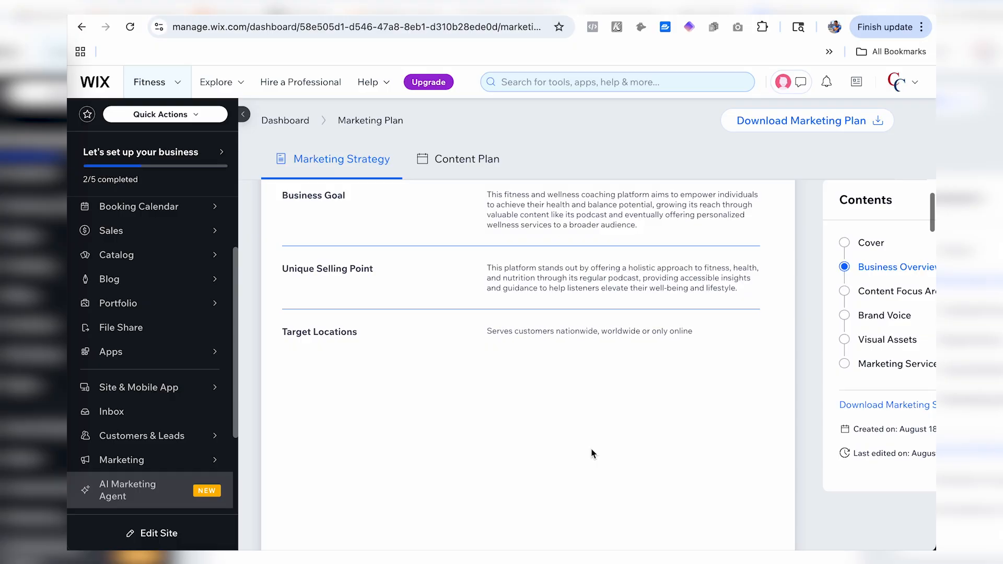
scroll(593, 454, "down", 7)
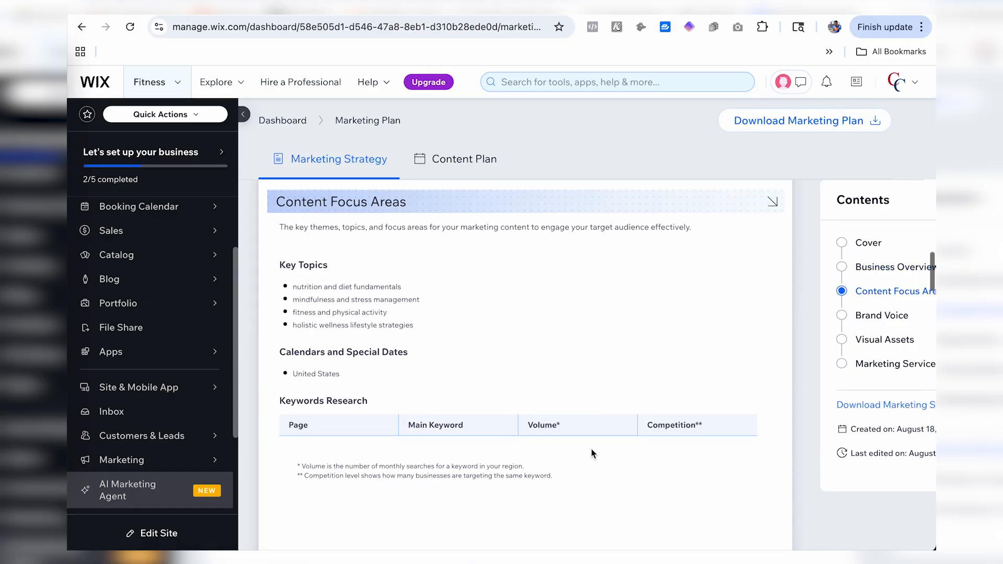
scroll(593, 453, "down", 2)
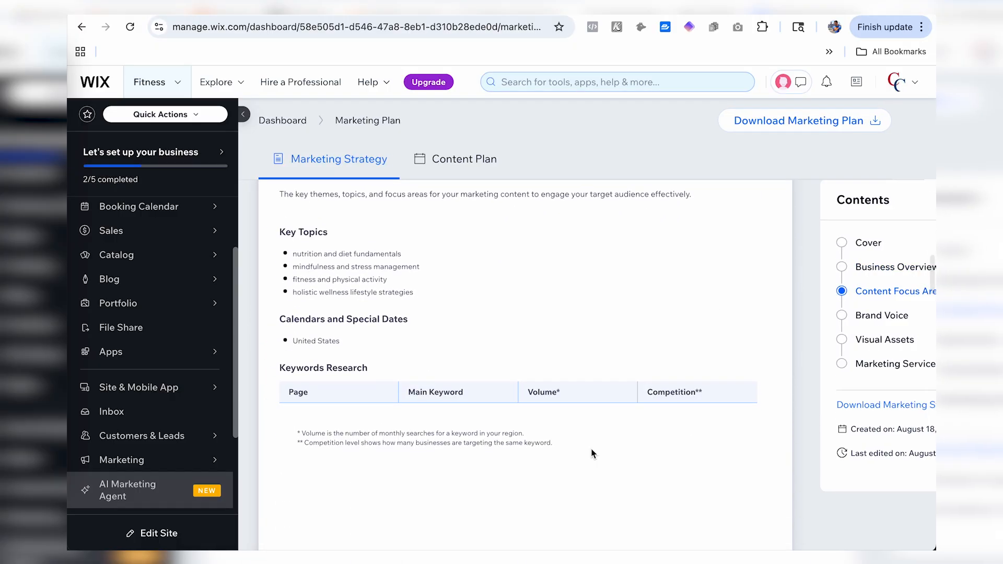
scroll(593, 454, "up", 10)
scroll(593, 454, "down", 4)
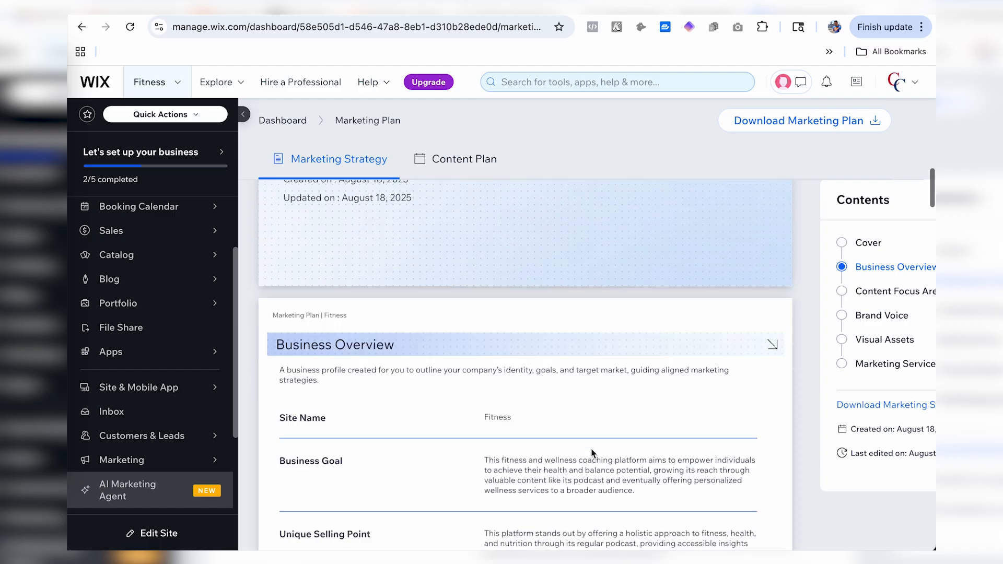
scroll(593, 453, "down", 10)
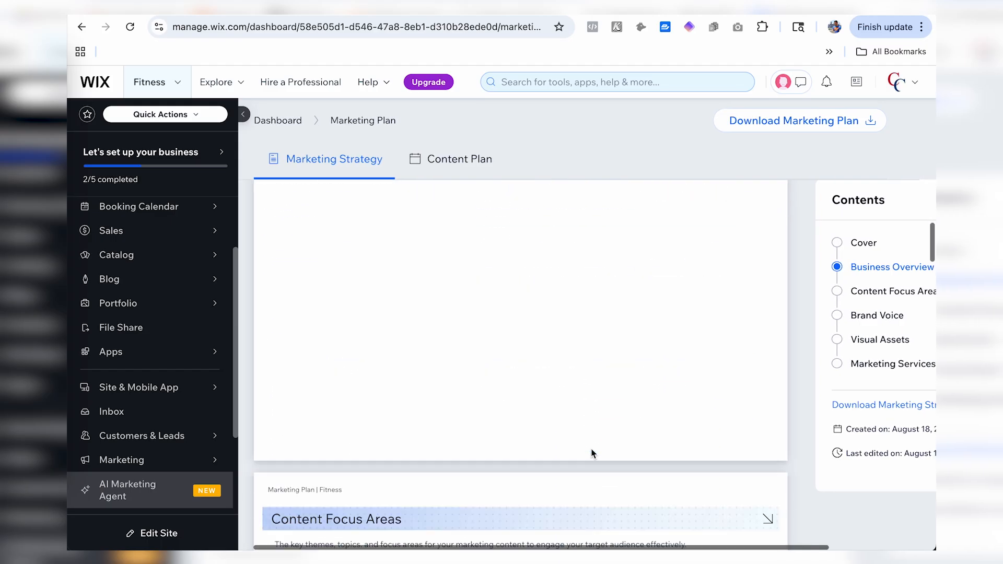
scroll(593, 453, "down", 10)
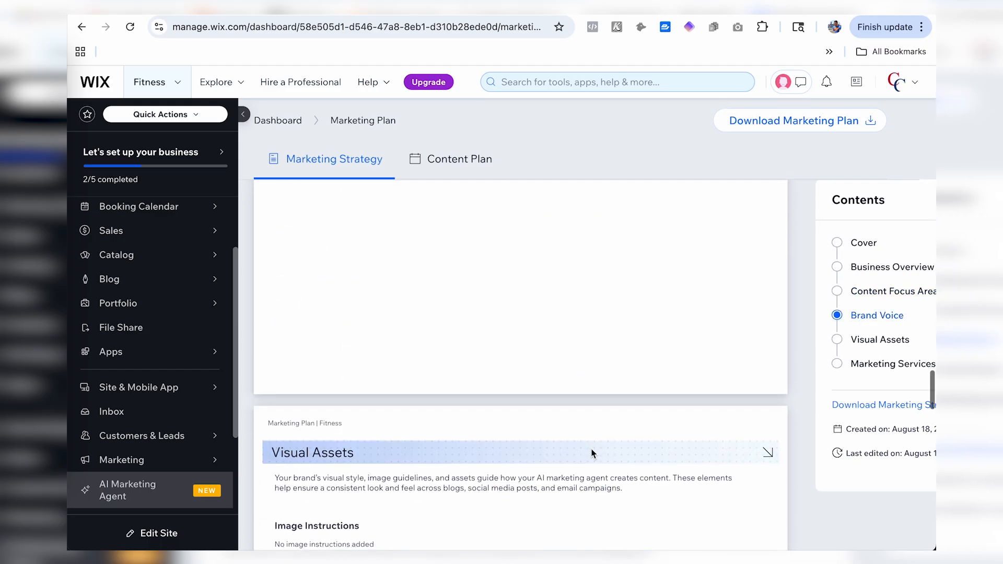
scroll(593, 454, "down", 8)
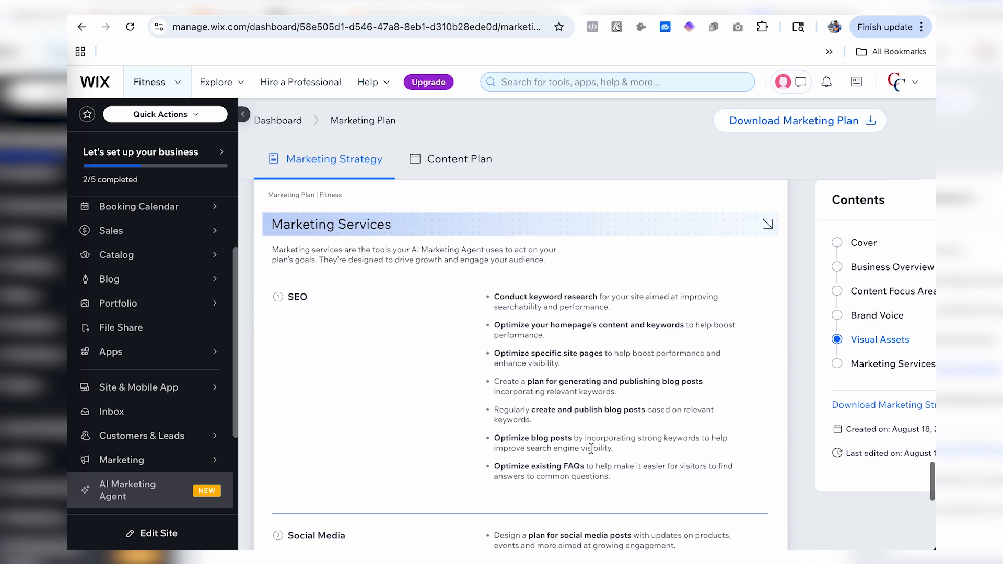
scroll(592, 450, "down", 5)
scroll(591, 452, "up", 1)
scroll(591, 453, "down", 1)
scroll(593, 453, "up", 7)
scroll(593, 453, "up", 8)
Step: Check the Content Plan view, go back to the Marketing Strategy and return to the AI Marketing Agent page
left_click(456, 161)
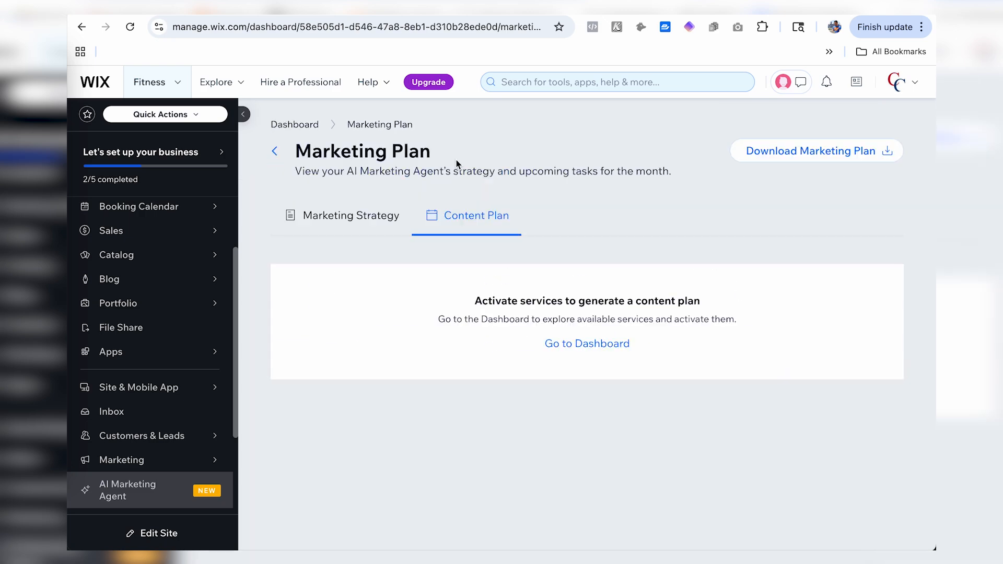
left_click(324, 219)
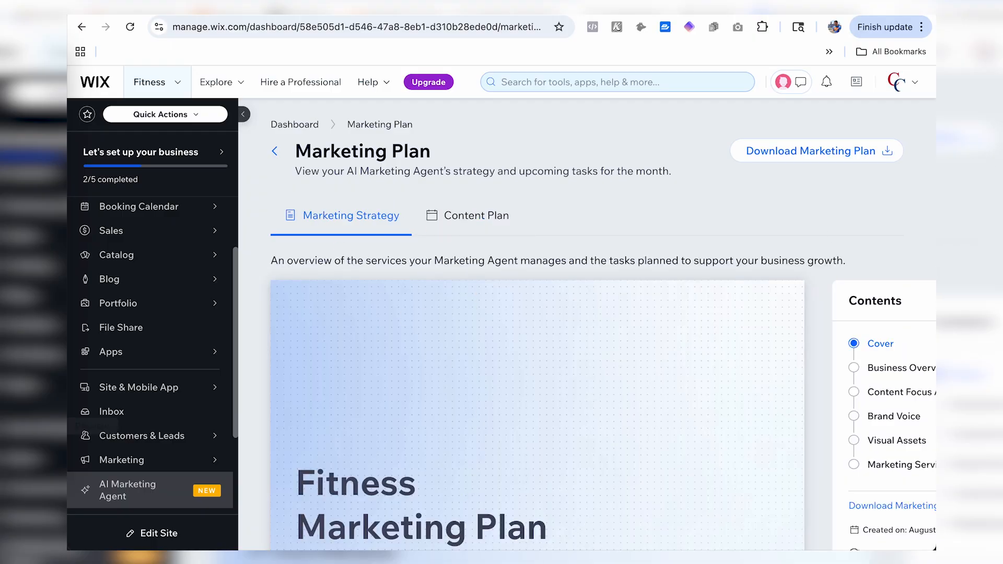
left_click(151, 498)
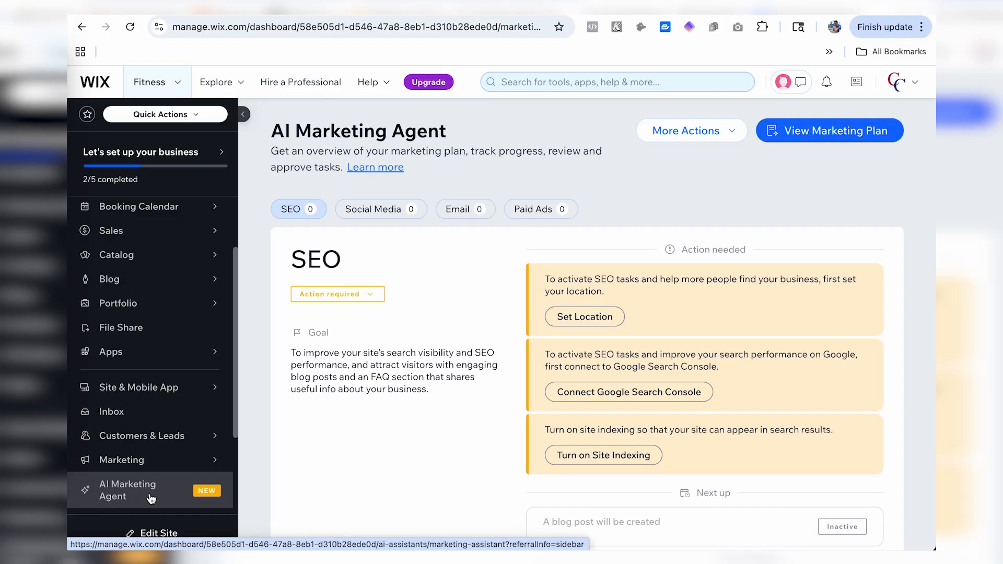
Step: Open google.com in a new browser tab and search for "STP anlysis"
key("ctrl+t")
type("goo")
type("gle.com")
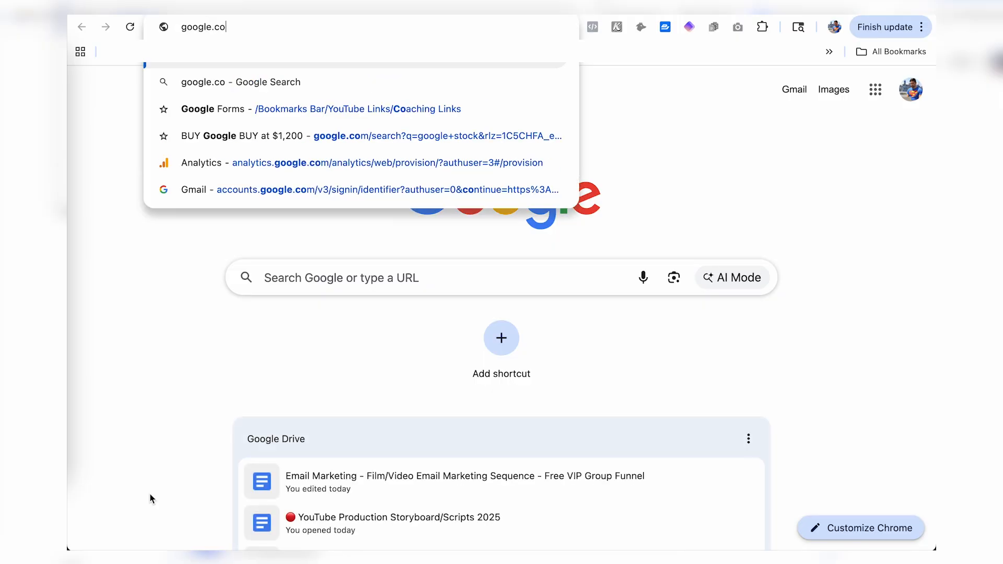
key("Return")
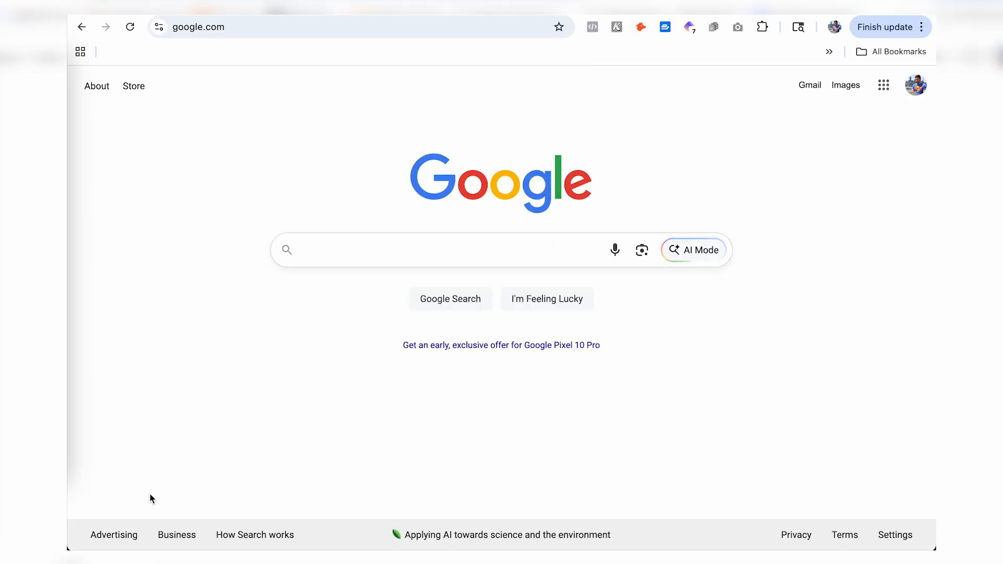
type("STP anlysis")
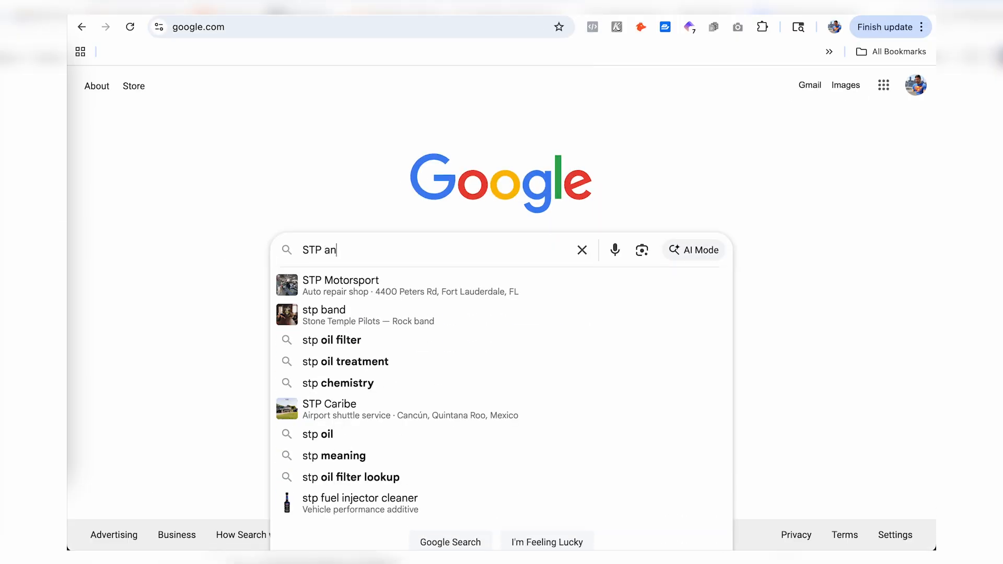
key("Return")
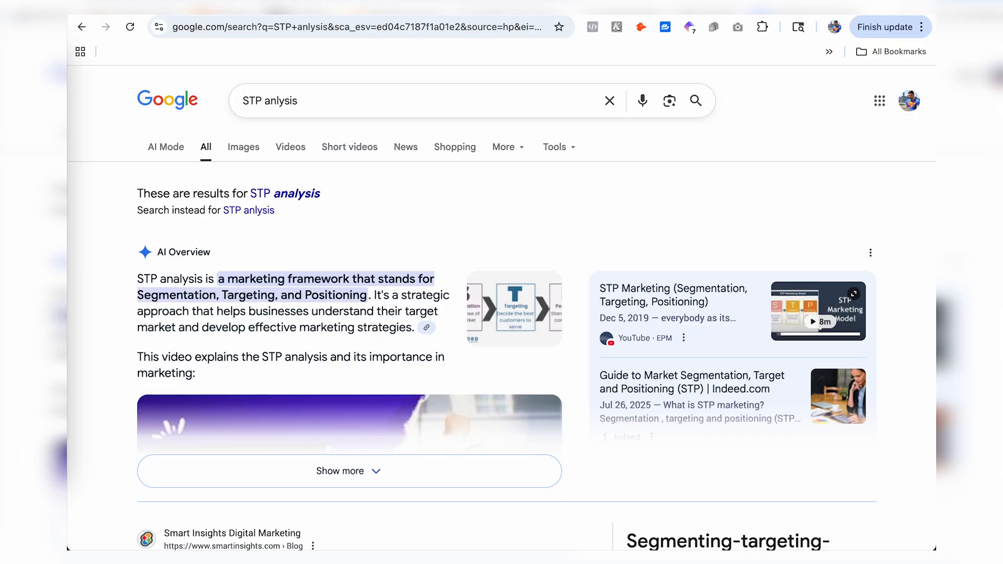
Step: Search Google for "AIDA" and look through the results
left_click(302, 100)
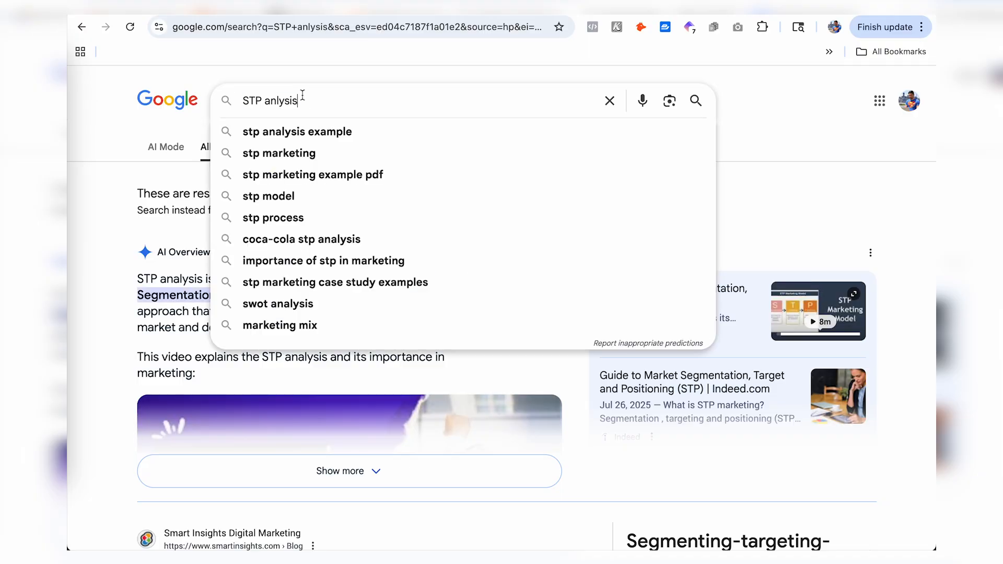
key("ctrl+a")
type("AIDA")
key("Return")
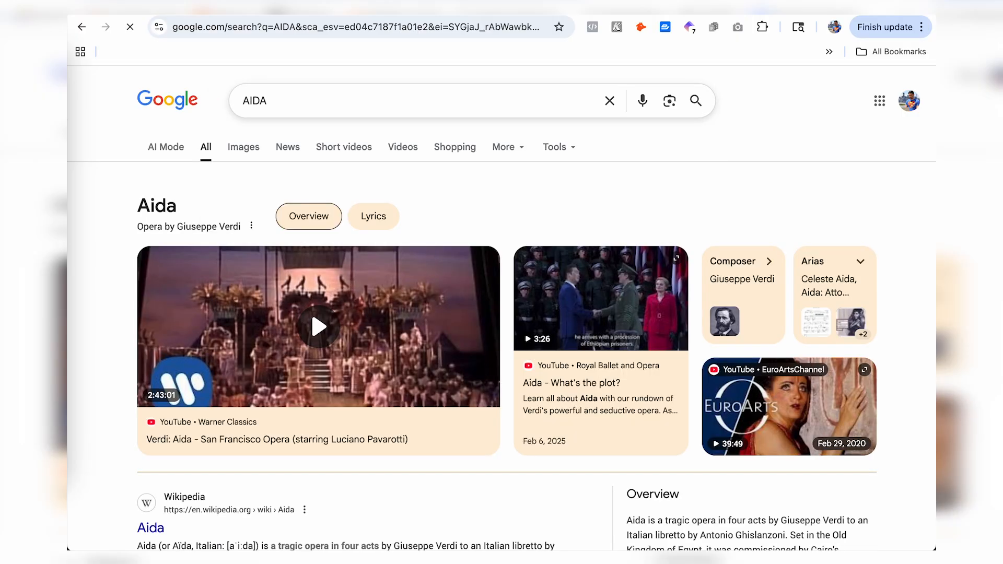
scroll(318, 325, "down", 15)
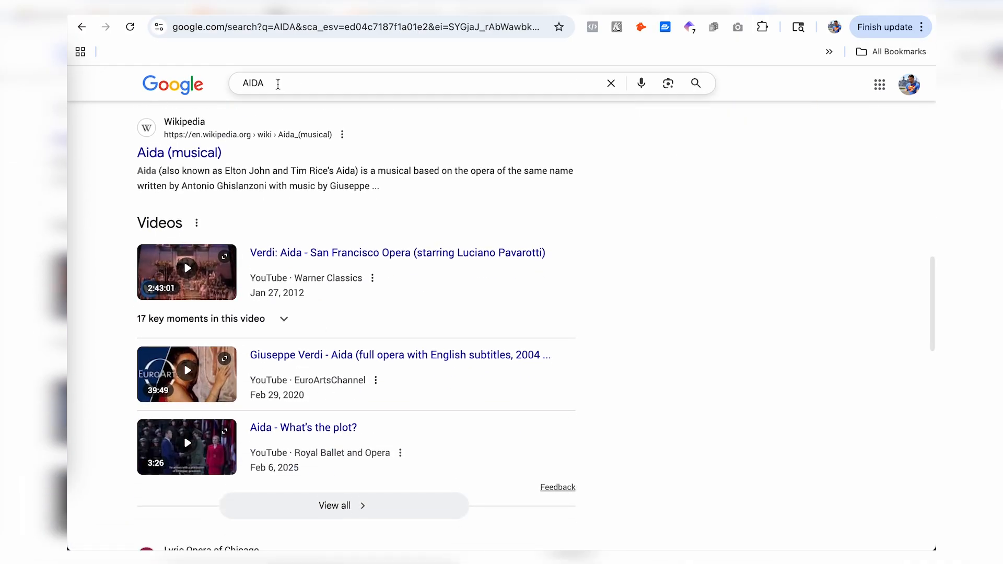
Step: Refine the Google search to "AIDA marketing"
left_click(278, 85)
key("ctrl+a")
key("Right")
type("marketing")
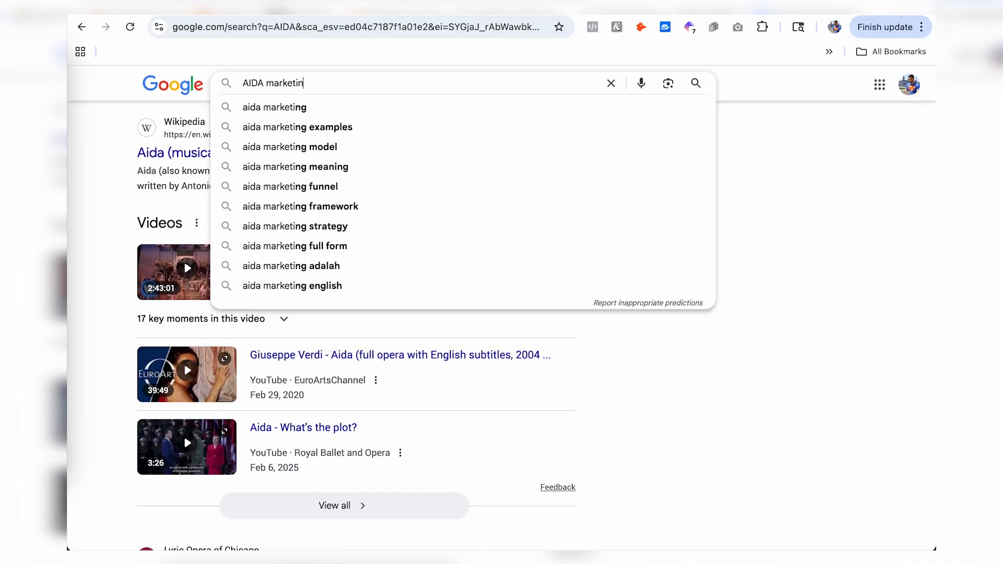
key("Return")
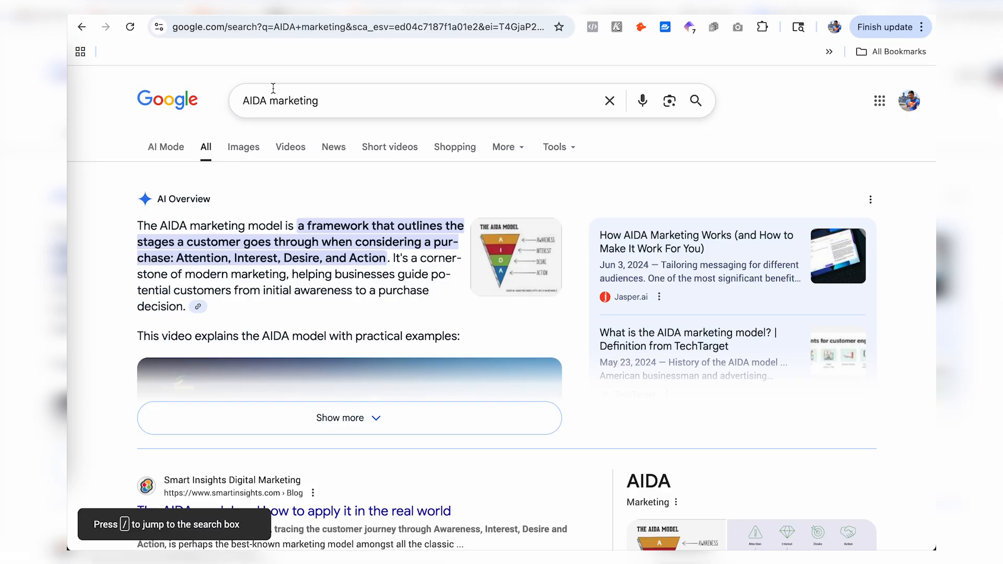
Step: Search Google for "top of funnel middle of m" and open the preview of the TOFU, MOFU and BOFU funnel image
left_click(298, 106)
key("ctrl+a")
type("top")
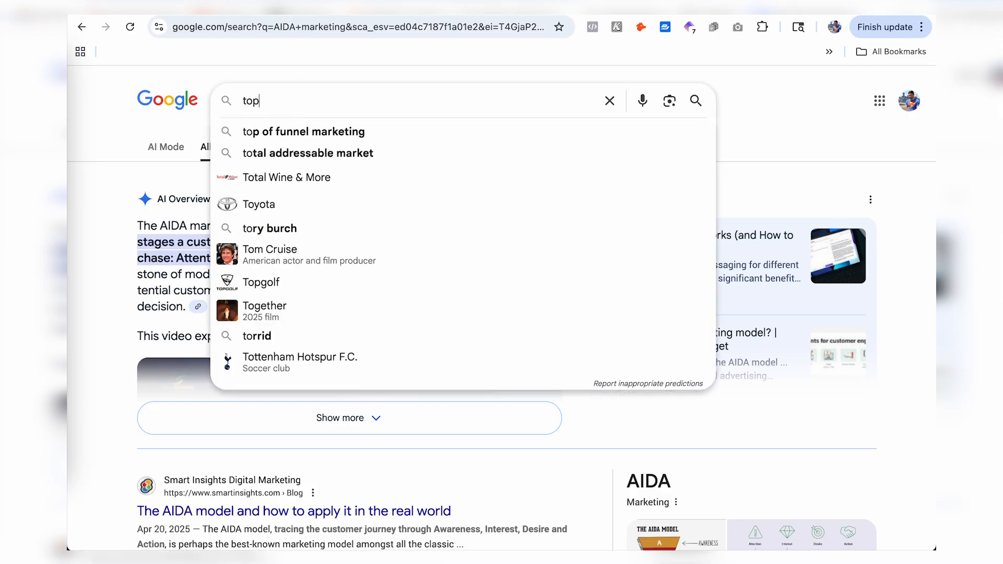
type(" of funnel middle of m")
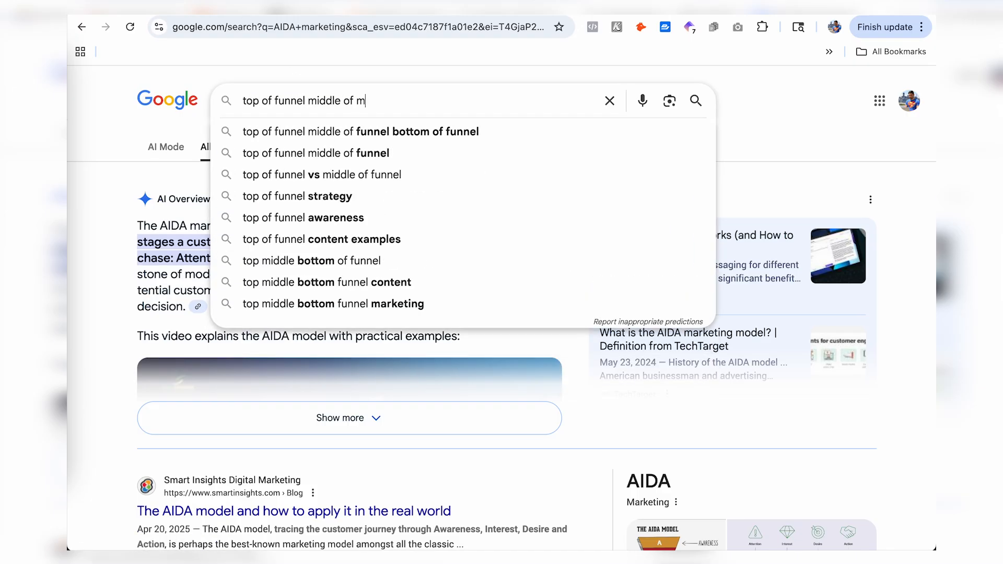
key("Return")
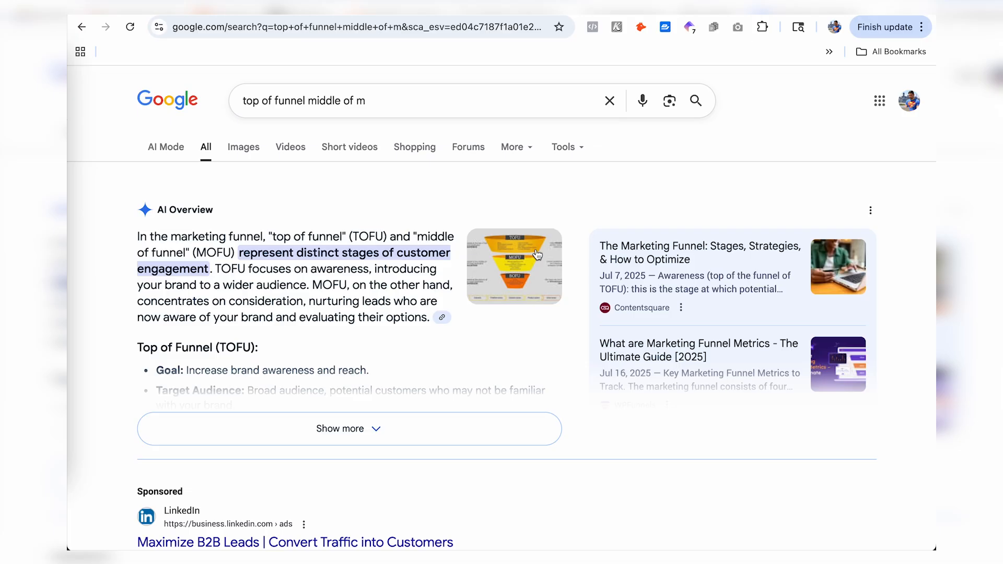
left_click(538, 255)
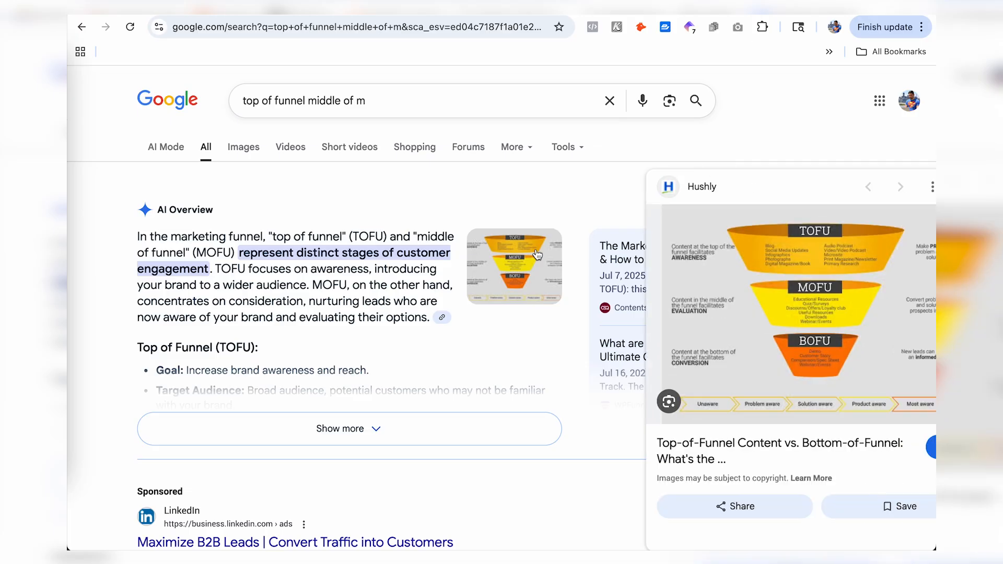